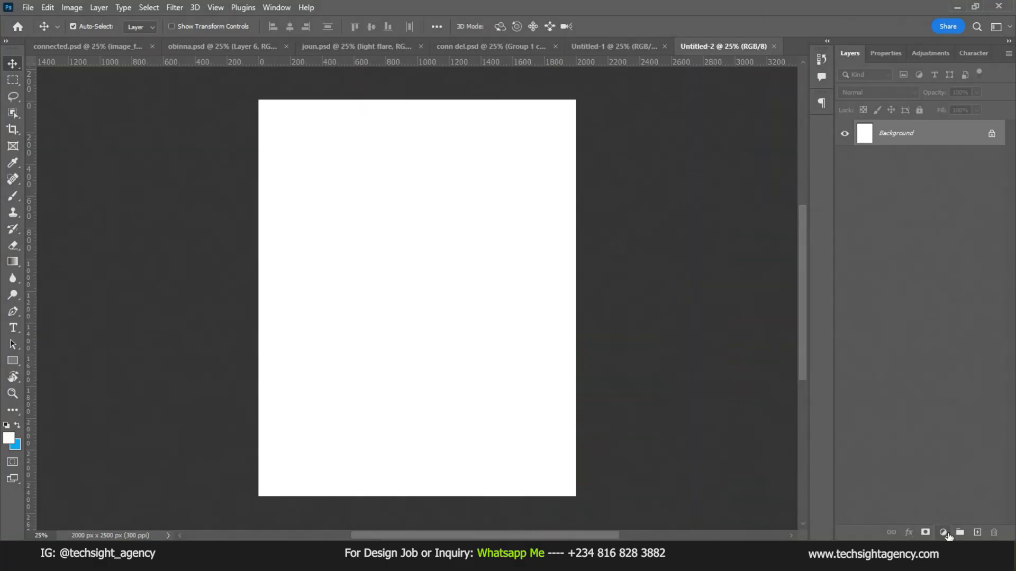
Step: Add a Solid Color fill layer in dark blue 03212f above the white background
{"action": "left_click", "coordinate": [945, 532]}
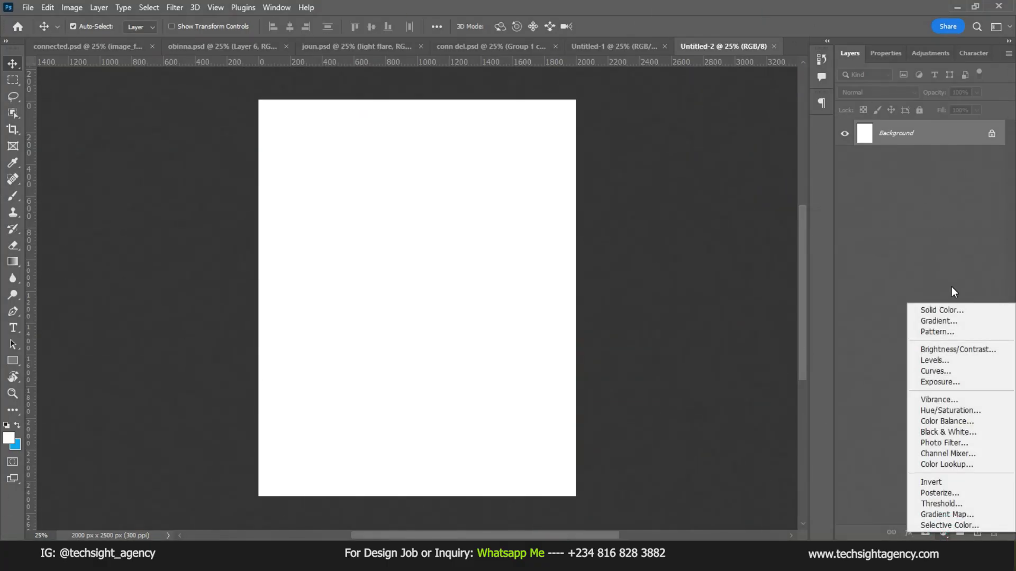
{"action": "left_click", "coordinate": [951, 287]}
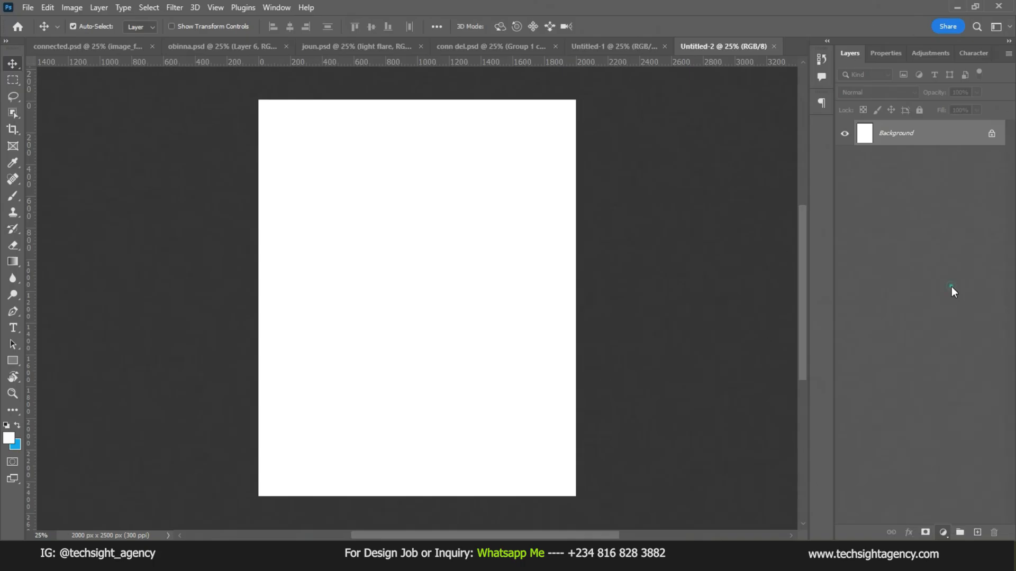
{"action": "left_click", "coordinate": [943, 533]}
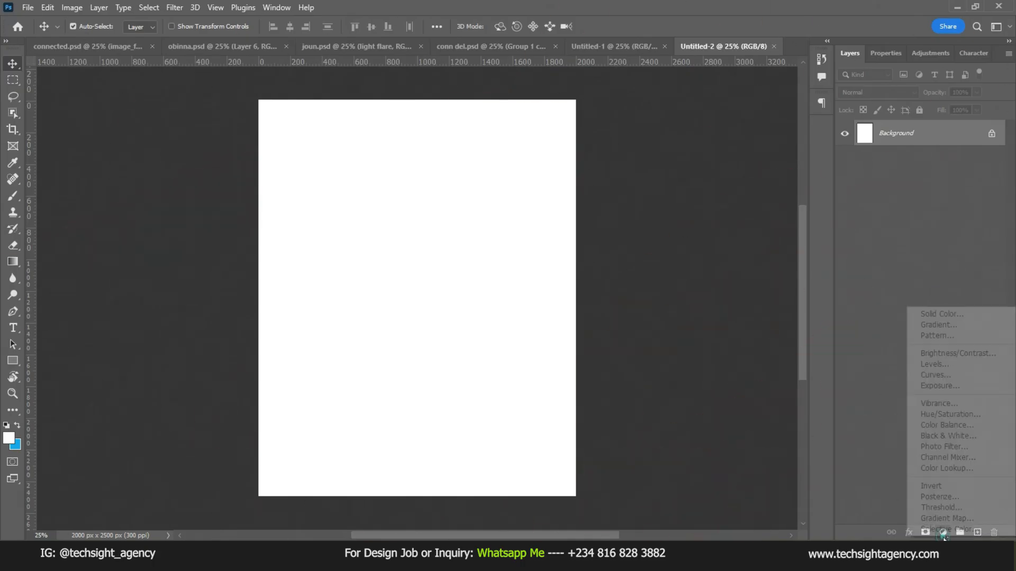
{"action": "left_click", "coordinate": [938, 313]}
{"action": "type", "text": "03212f"}
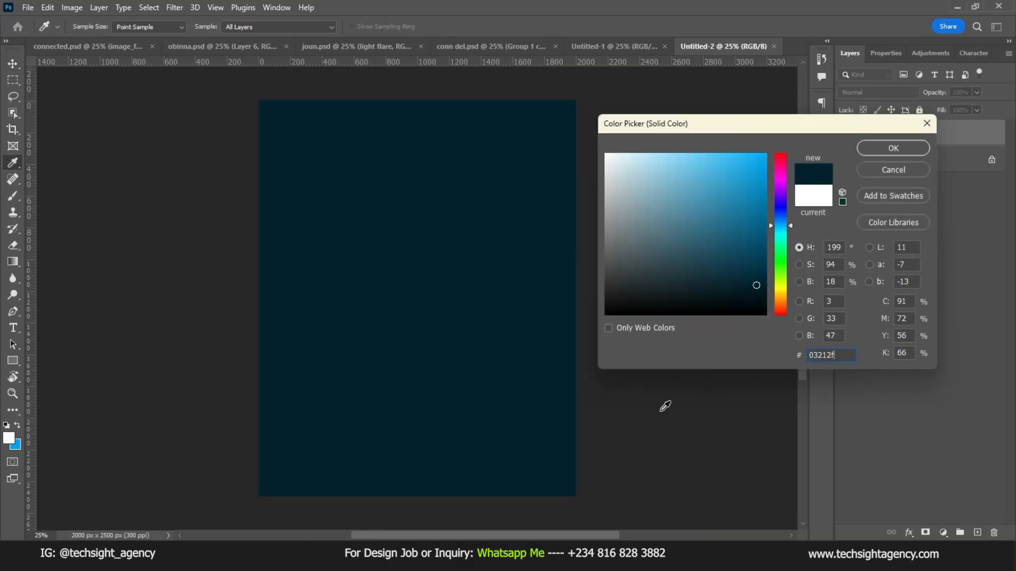
{"action": "left_click", "coordinate": [836, 355]}
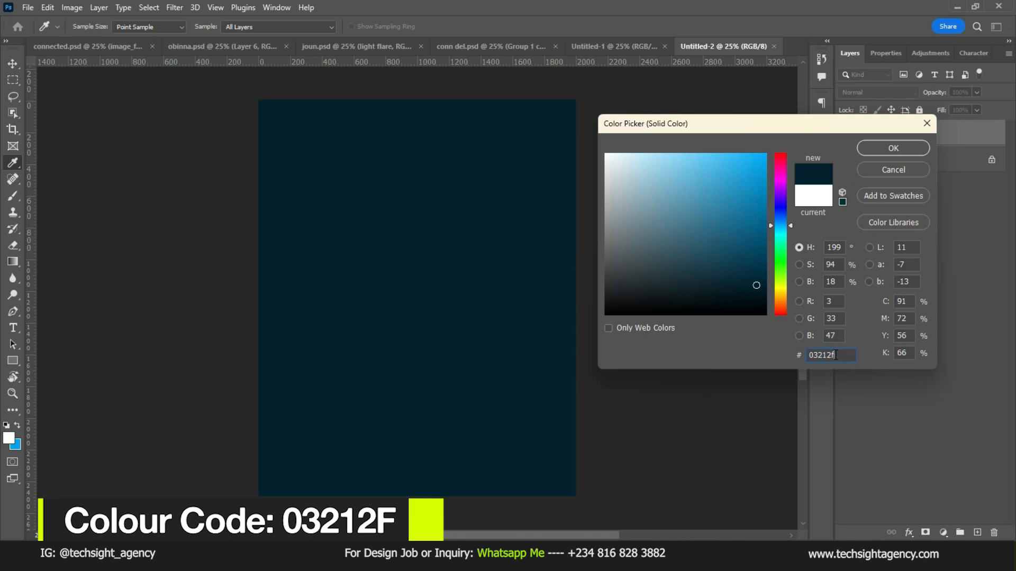
{"action": "left_click", "coordinate": [900, 147]}
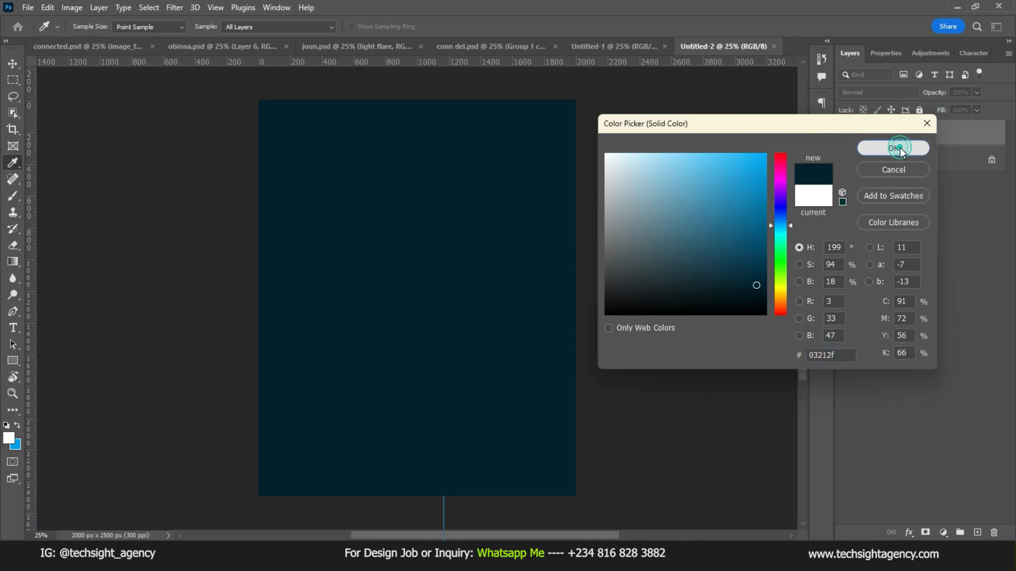
Step: Create a new layer above the colour fill and set the foreground colour to bright blue 03a3ee
{"action": "left_click", "coordinate": [977, 533]}
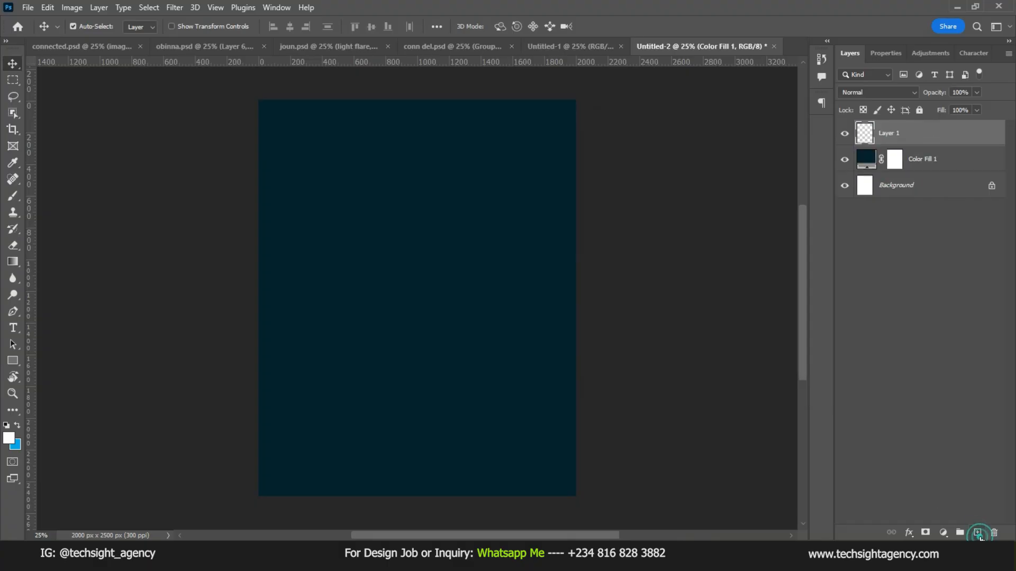
{"action": "left_click", "coordinate": [17, 426]}
{"action": "left_click", "coordinate": [8, 438]}
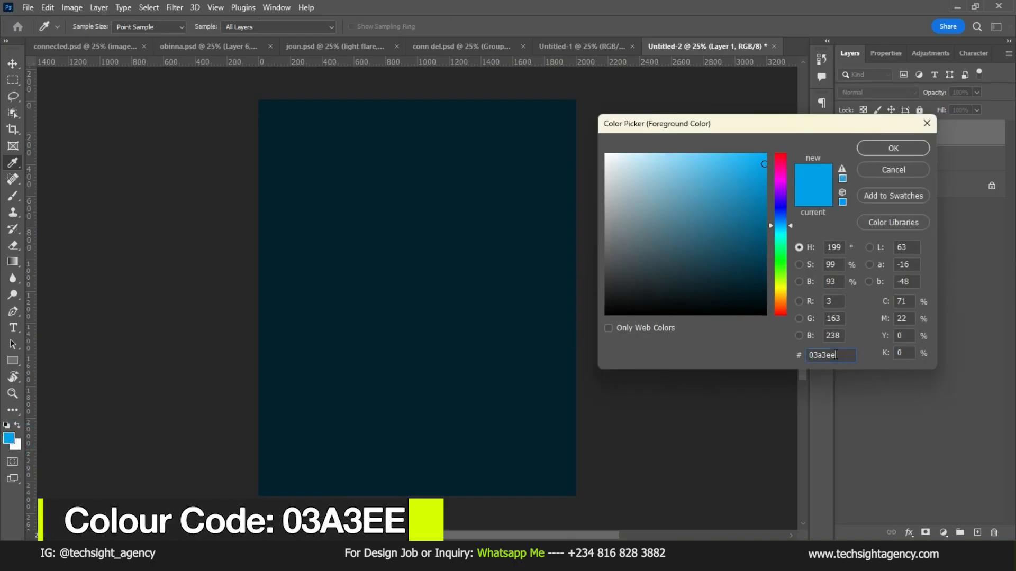
{"action": "left_click", "coordinate": [893, 149]}
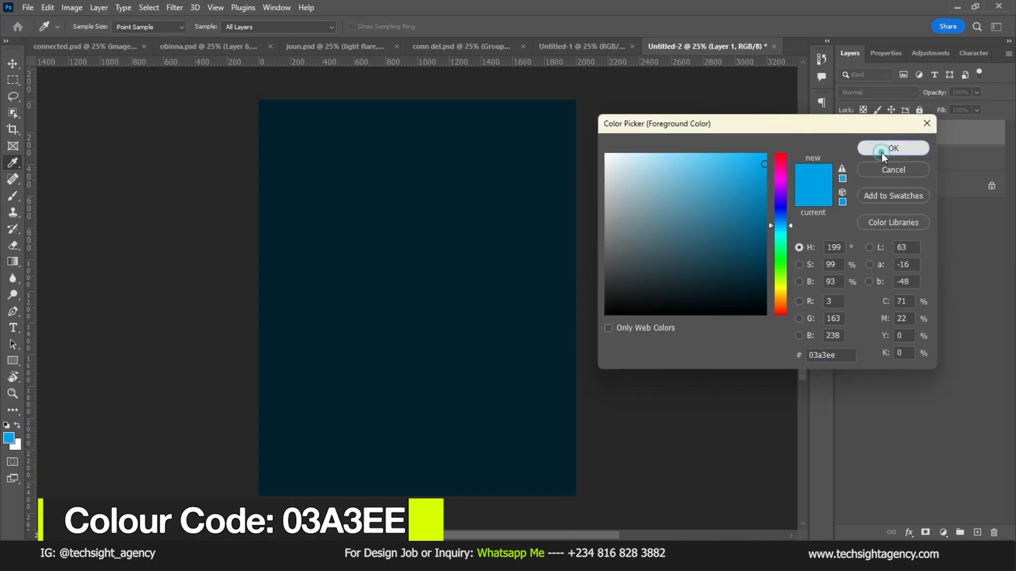
Step: Paint a large soft blue glow around the canvas centre with the Brush at 1900 px
{"action": "left_click", "coordinate": [17, 195]}
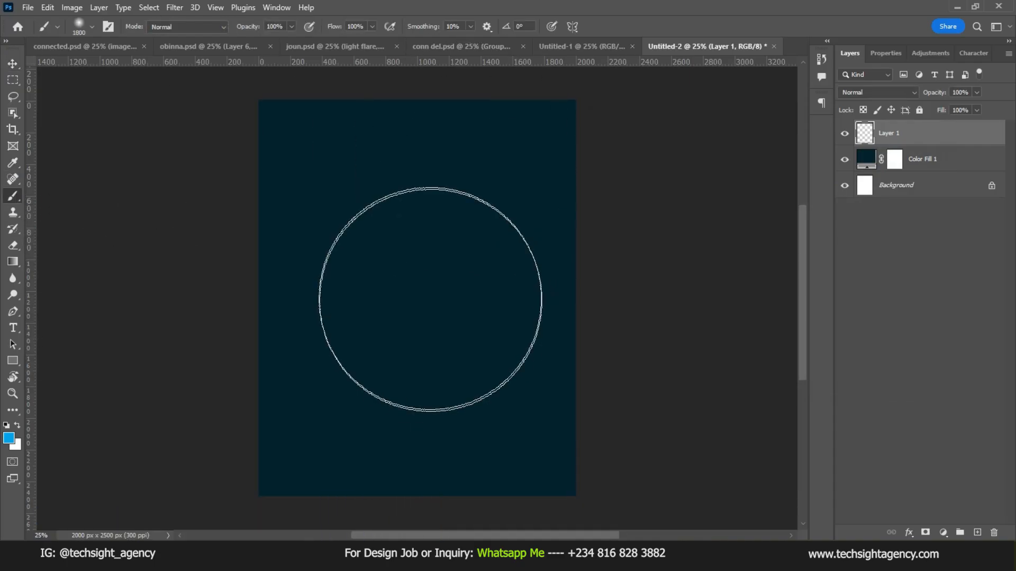
{"action": "key", "text": "bracketright"}
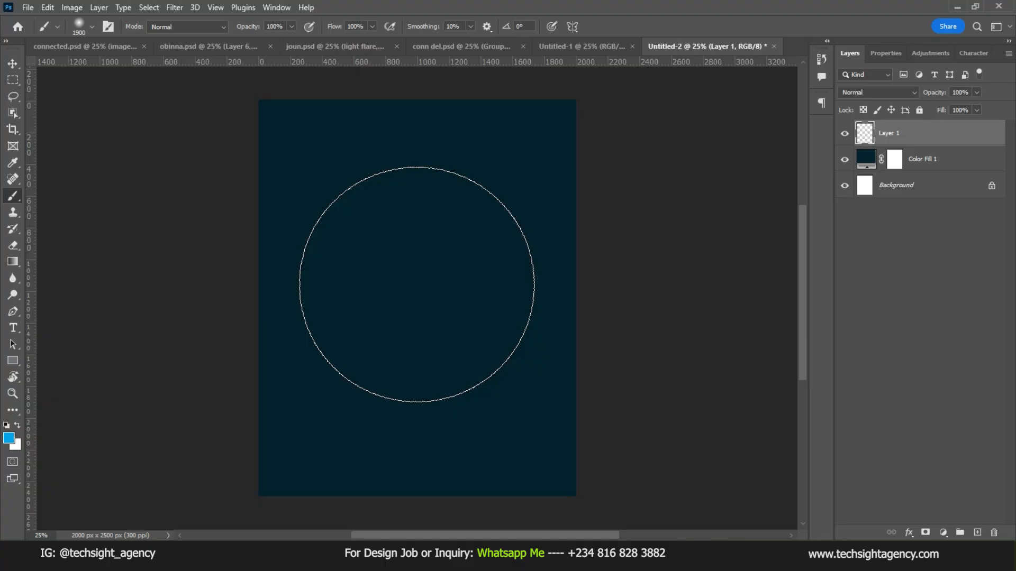
{"action": "key", "text": "bracketleft"}
{"action": "key", "text": "bracketright"}
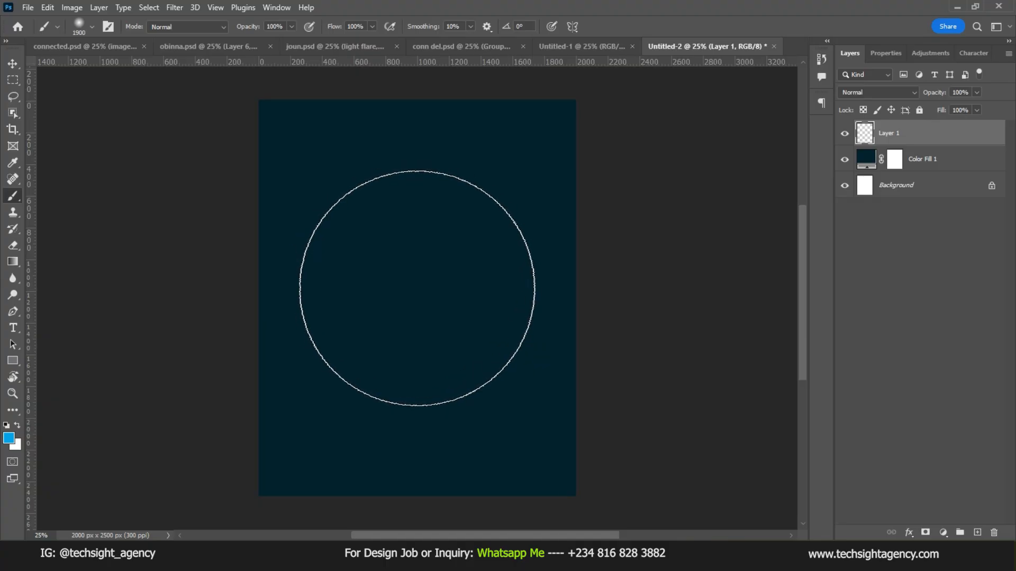
{"action": "left_click", "coordinate": [417, 288]}
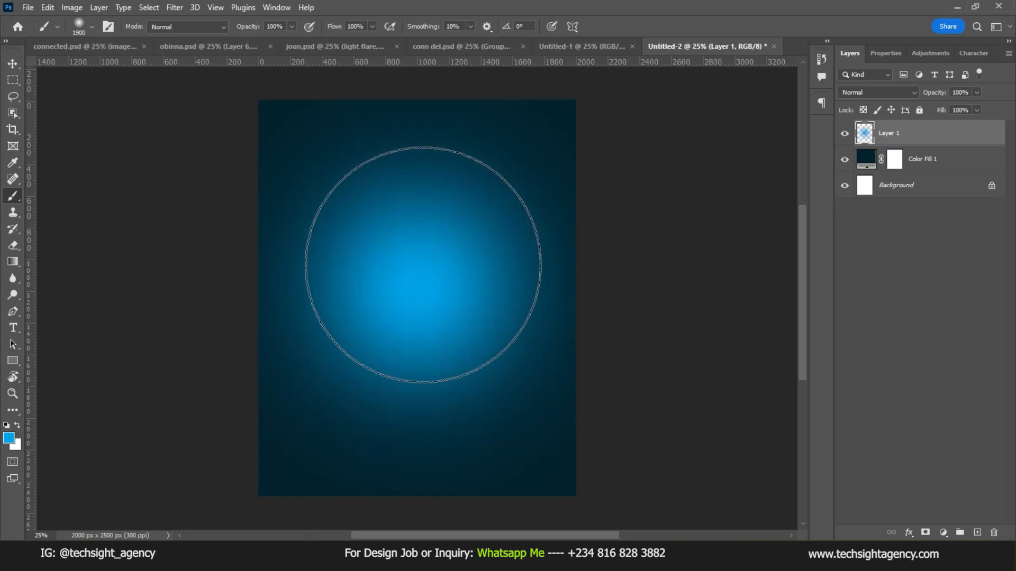
{"action": "left_click", "coordinate": [421, 271]}
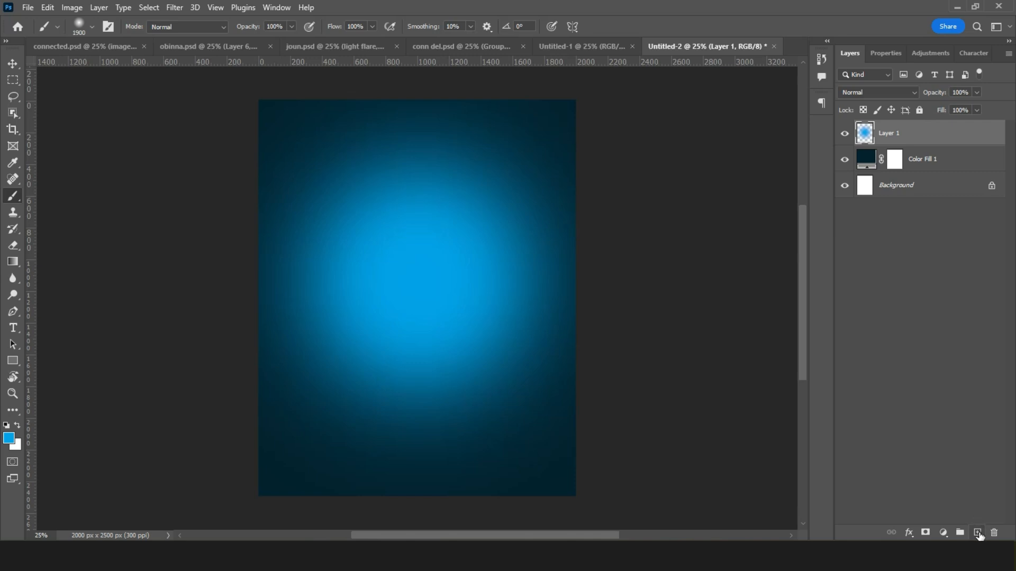
Step: Add a new layer and paint a soft white glow over the centre of the blue one with a 1700 px brush
{"action": "left_click", "coordinate": [977, 532]}
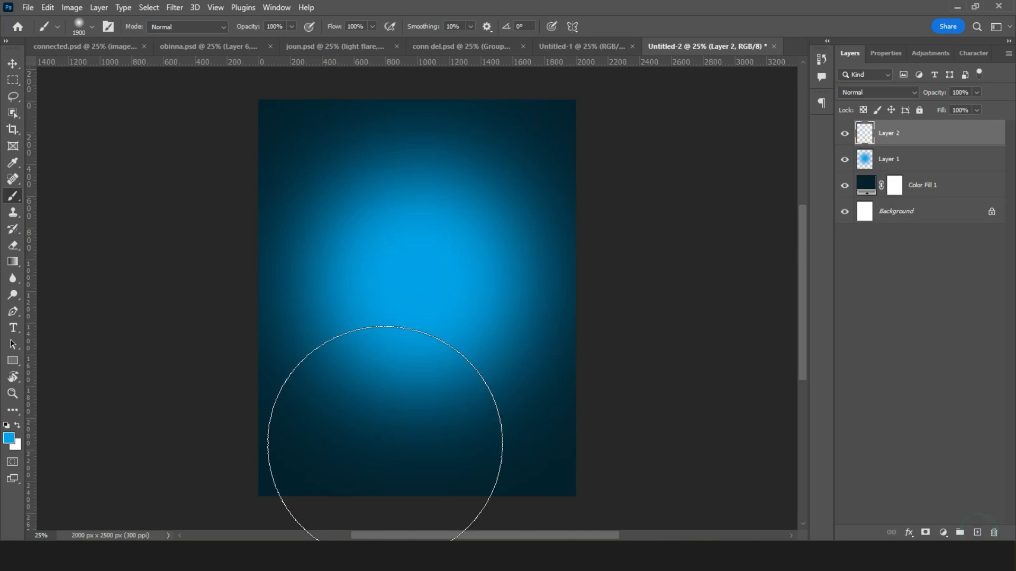
{"action": "left_click", "coordinate": [19, 425]}
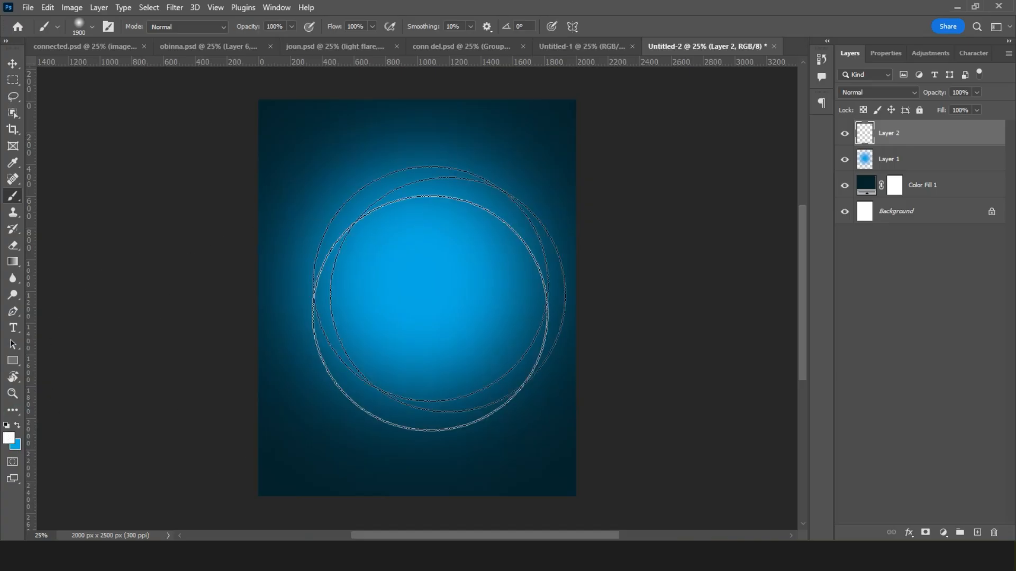
{"action": "key", "text": "bracketleft"}
{"action": "key", "text": "bracketleft"}
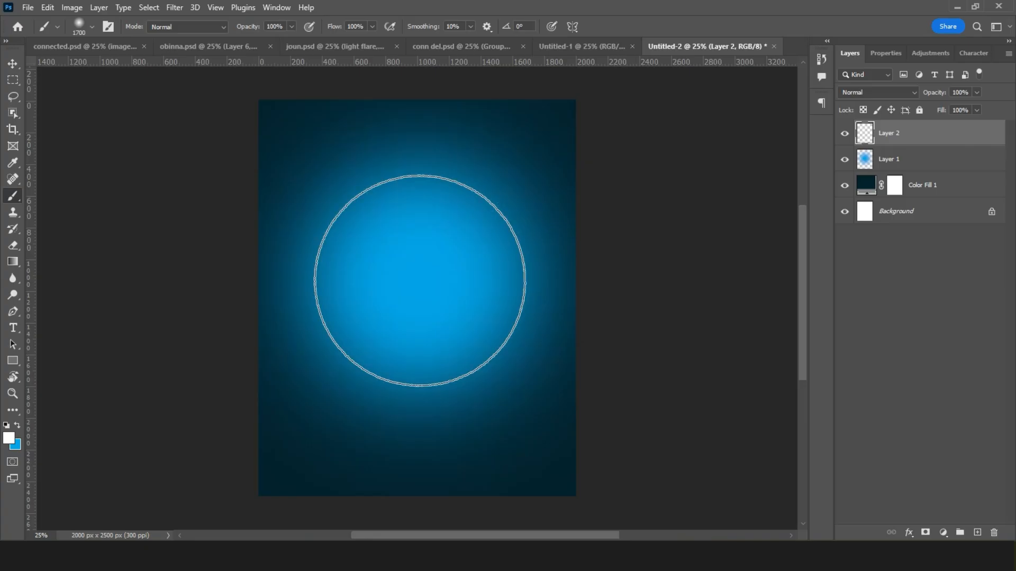
{"action": "left_click", "coordinate": [419, 280]}
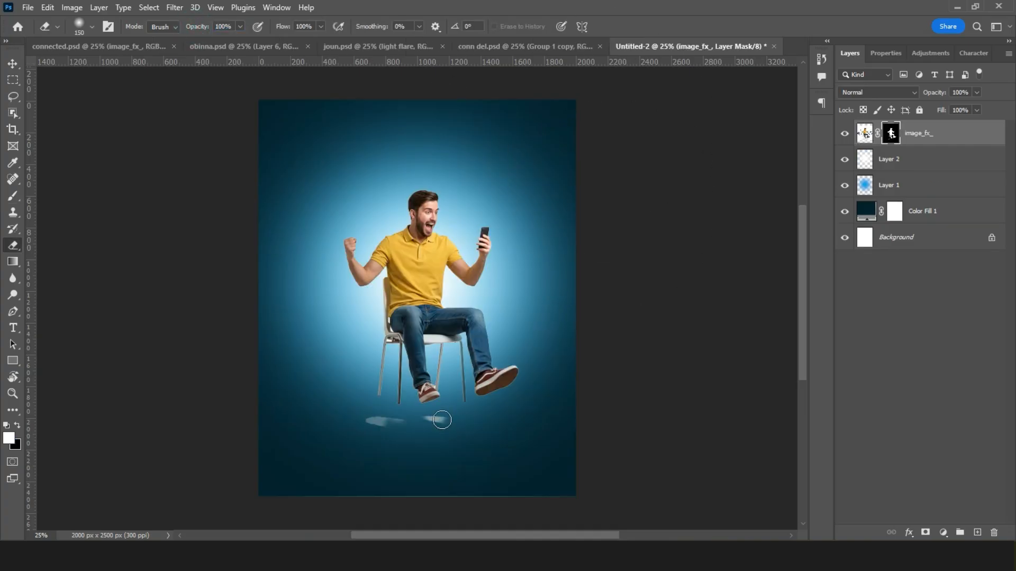
Step: Erase the leftover floor patches below the chair on the layer mask and scale the man to 106.64%, centred on the canvas
{"action": "left_click_drag", "start_coordinate": [442, 420], "coordinate": [405, 424]}
{"action": "key", "text": "v"}
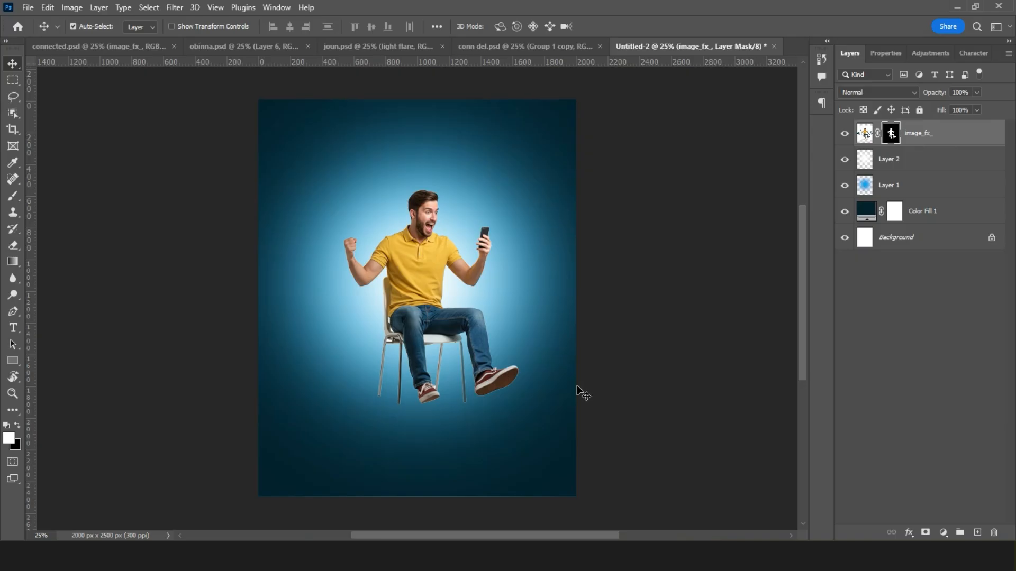
{"action": "left_click_drag", "start_coordinate": [438, 302], "coordinate": [424, 320]}
{"action": "key", "text": "ctrl+t"}
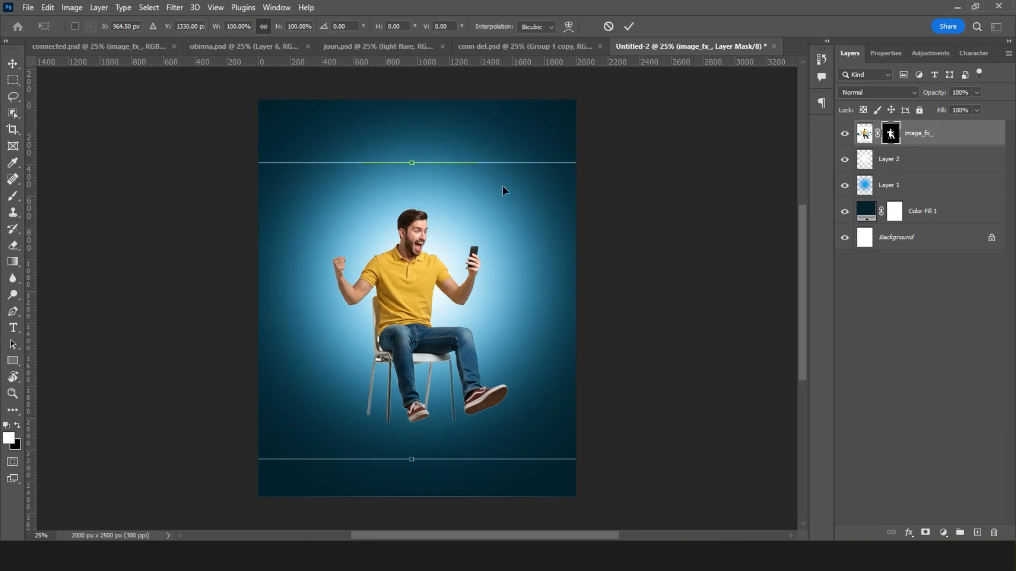
{"action": "left_click_drag", "start_coordinate": [535, 160], "coordinate": [535, 141]}
{"action": "left_click_drag", "start_coordinate": [467, 251], "coordinate": [473, 256]}
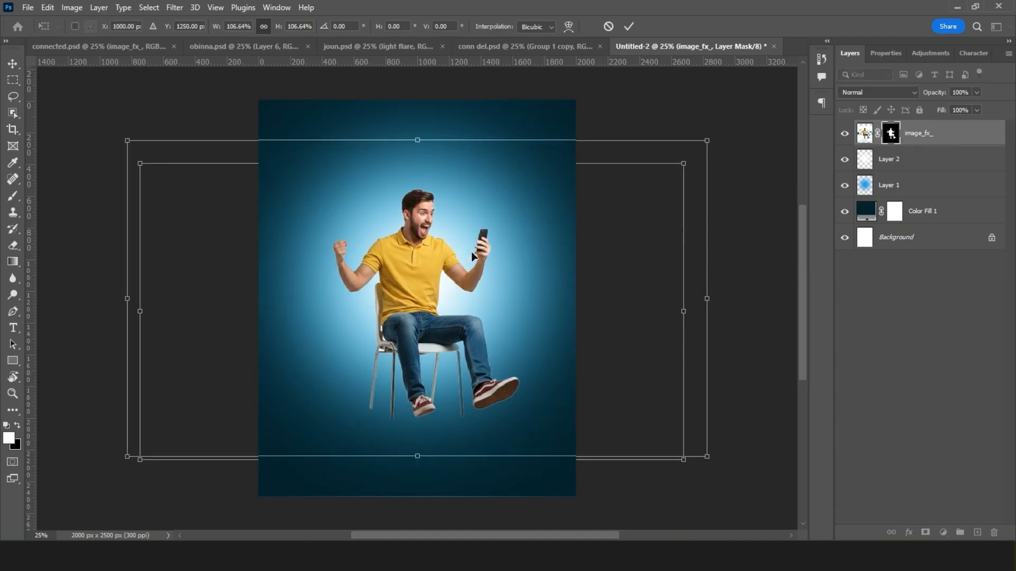
{"action": "key", "text": "Return"}
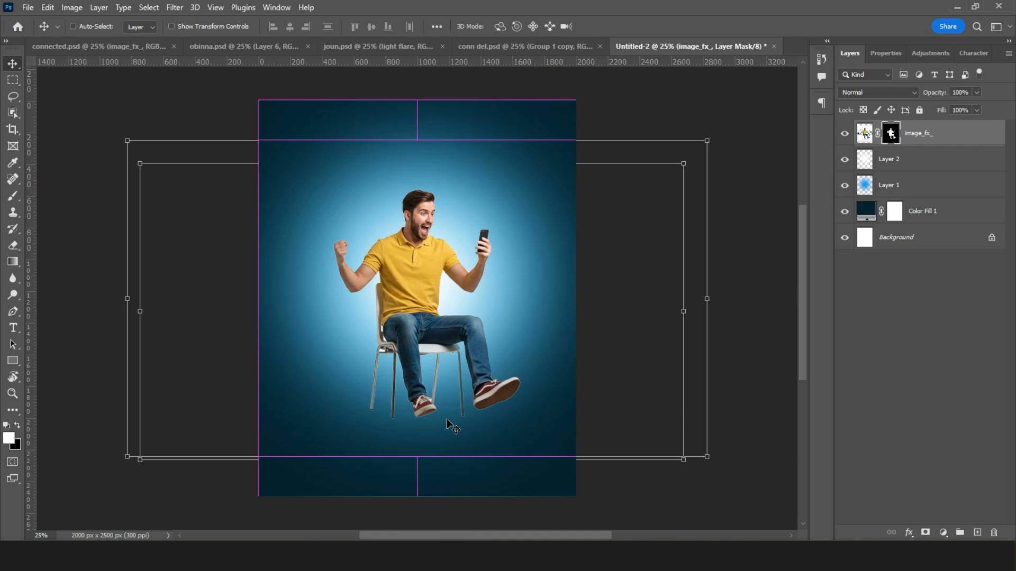
Step: Target the man layer's image instead of its mask and set the Brush foreground colour to black 000000
{"action": "key", "text": "ctrl+plus"}
{"action": "key", "text": "ctrl+plus"}
{"action": "left_click_drag", "start_coordinate": [699, 288], "coordinate": [678, 192]}
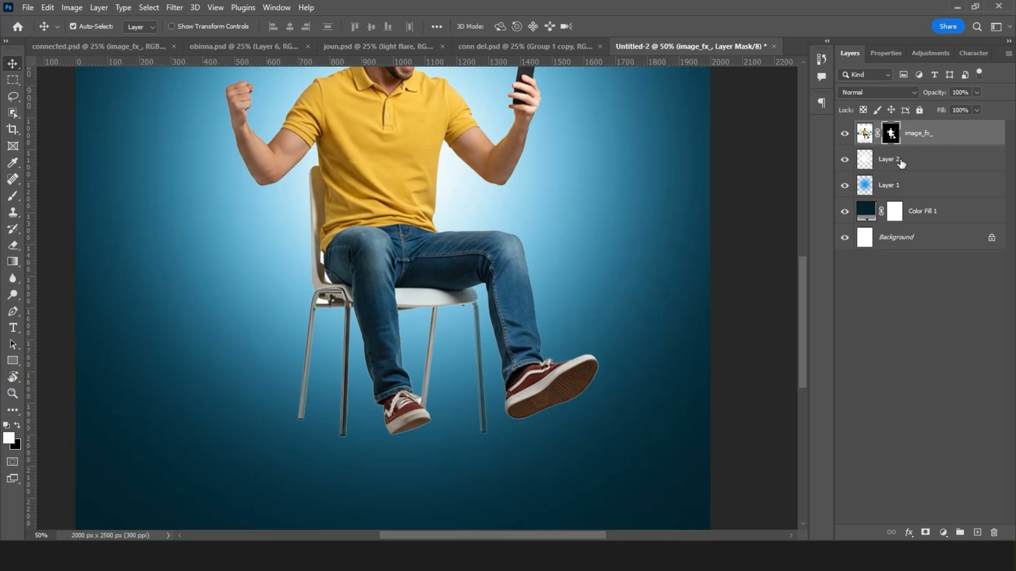
{"action": "left_click", "coordinate": [937, 133]}
{"action": "left_click", "coordinate": [926, 151]}
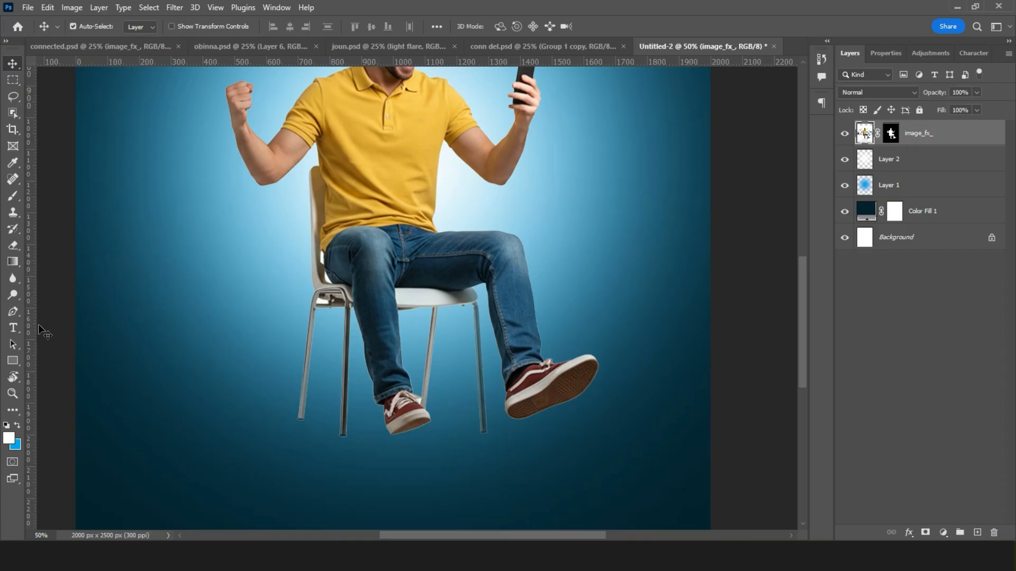
{"action": "left_click", "coordinate": [13, 195]}
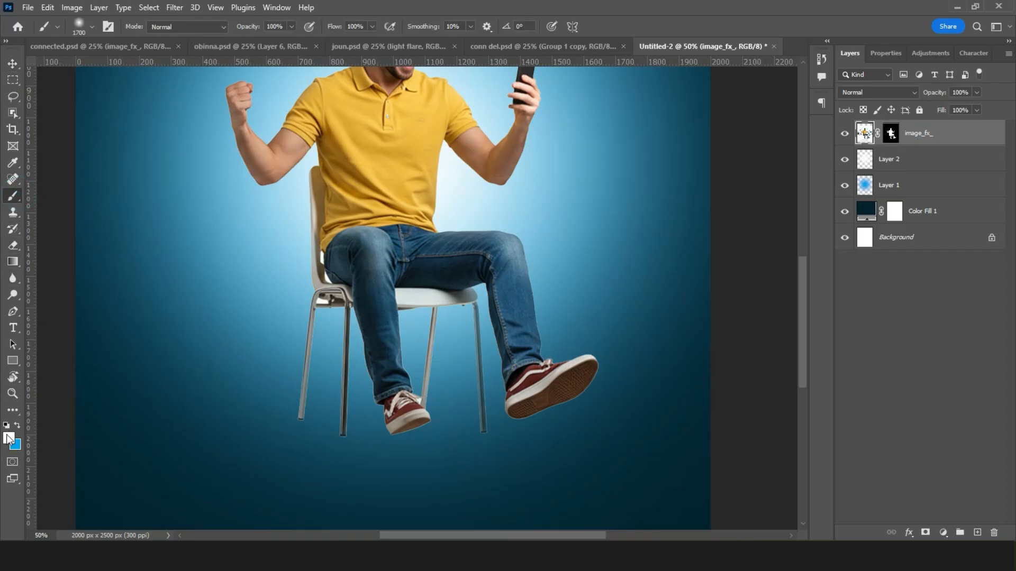
{"action": "left_click", "coordinate": [9, 437]}
{"action": "left_click_drag", "start_coordinate": [747, 280], "coordinate": [734, 354]}
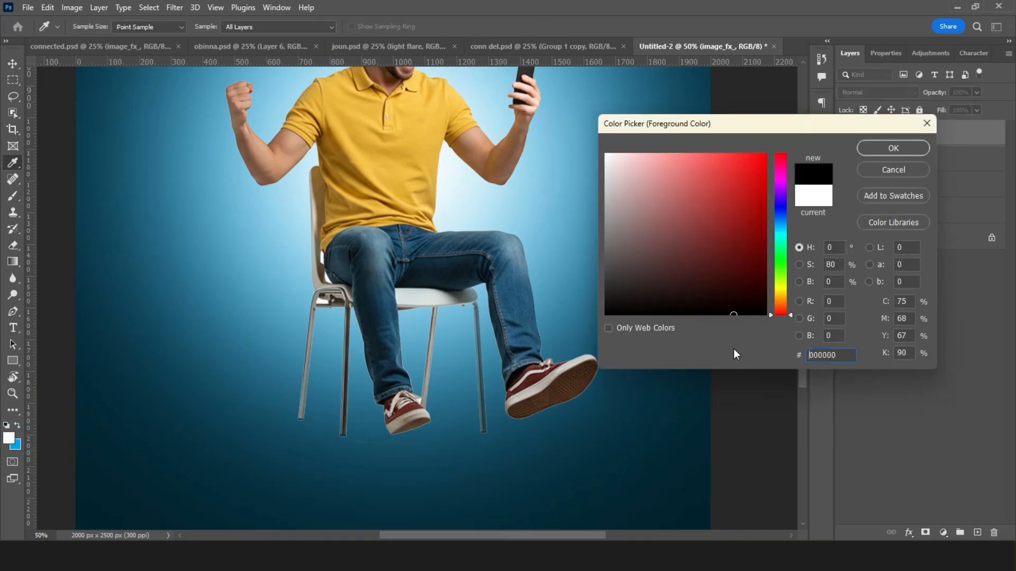
{"action": "key", "text": "Return"}
Step: Reduce the soft brush to 1000 px and flatten its tip into a wide horizontal ellipse
{"action": "key", "text": "bracketleft"}
{"action": "key", "text": "bracketleft"}
{"action": "key", "text": "bracketleft"}
{"action": "key", "text": "bracketleft"}
{"action": "key", "text": "bracketleft"}
{"action": "key", "text": "bracketleft"}
{"action": "key", "text": "bracketleft"}
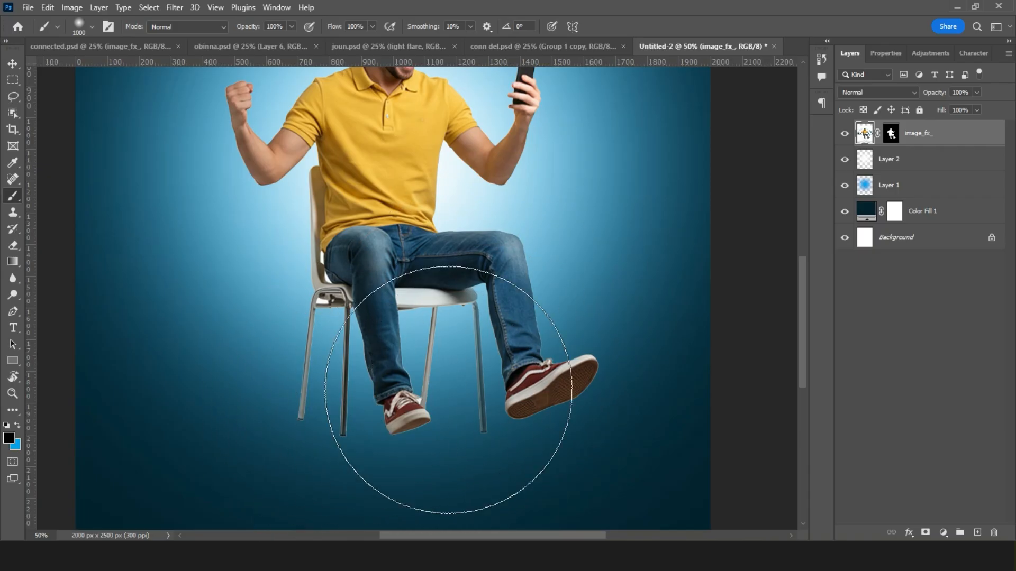
{"action": "left_click", "coordinate": [94, 27]}
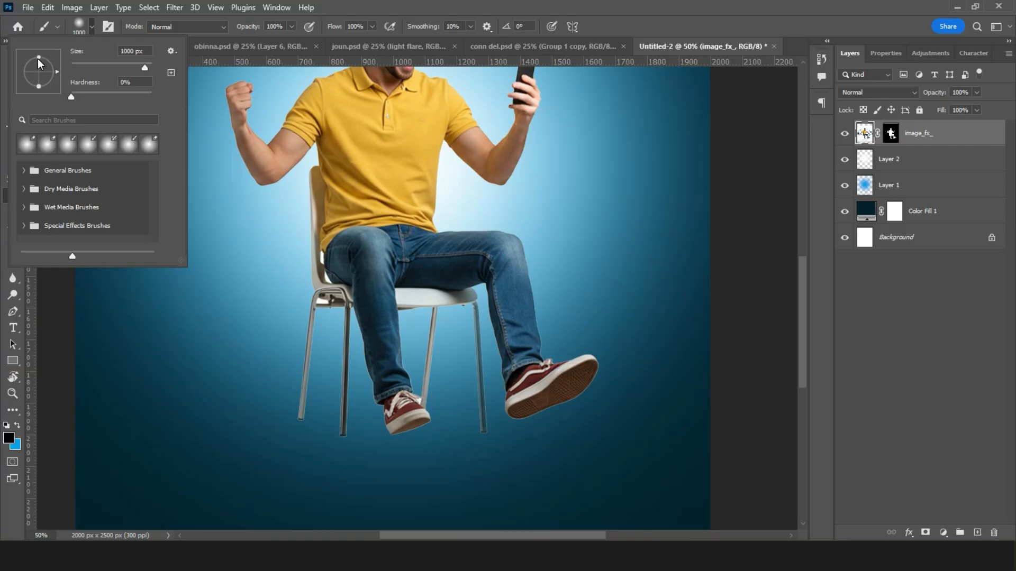
{"action": "left_click_drag", "start_coordinate": [38, 55], "coordinate": [39, 69]}
{"action": "left_click", "coordinate": [560, 4]}
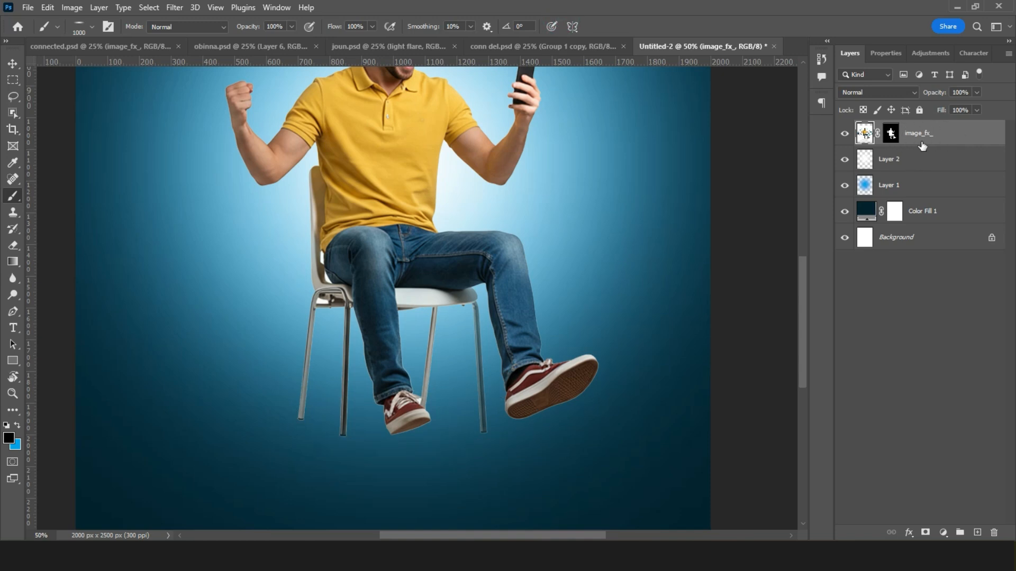
Step: Create a new layer between Layer 2 and the man, and set the brush to 72% opacity and 82% flow
{"action": "left_click", "coordinate": [895, 165]}
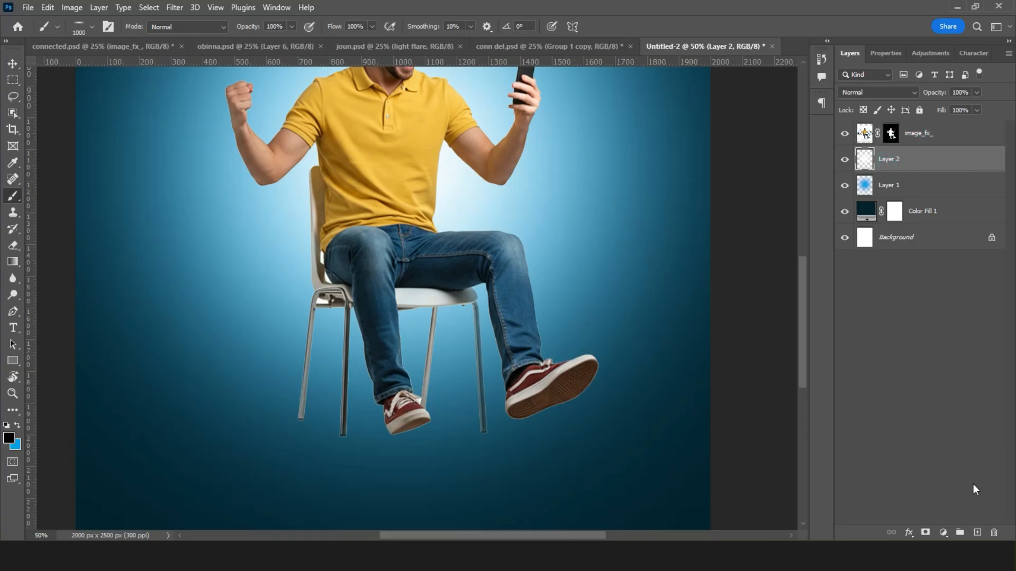
{"action": "left_click", "coordinate": [977, 532]}
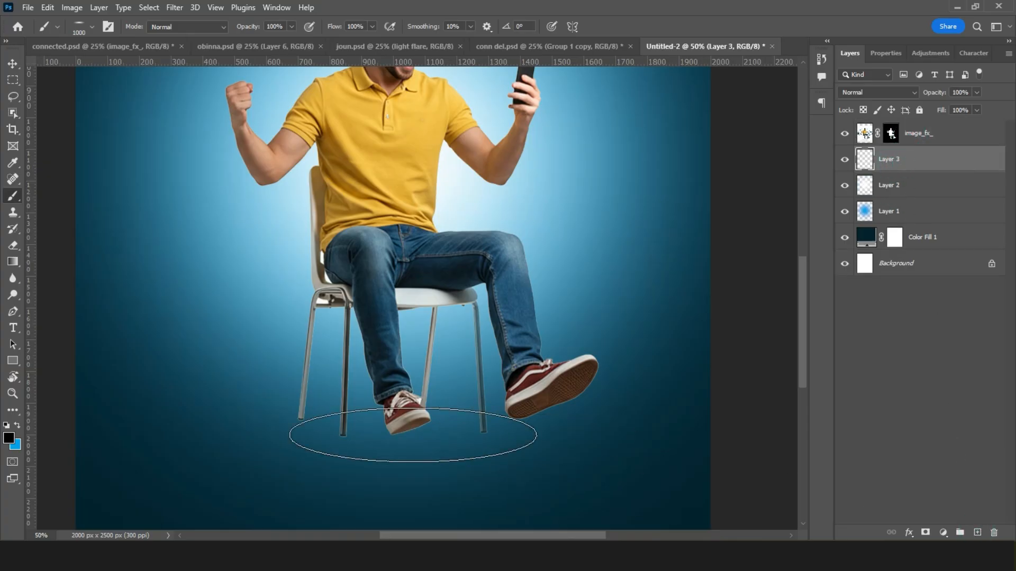
{"action": "left_click", "coordinate": [407, 428]}
{"action": "key", "text": "ctrl+z"}
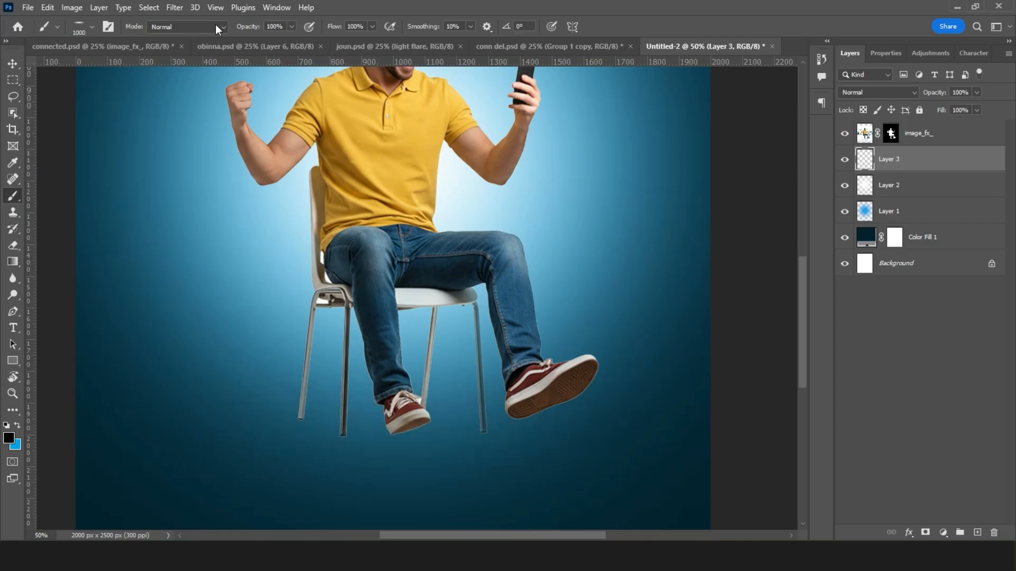
{"action": "left_click_drag", "start_coordinate": [224, 29], "coordinate": [229, 29]}
{"action": "left_click_drag", "start_coordinate": [334, 29], "coordinate": [327, 29]}
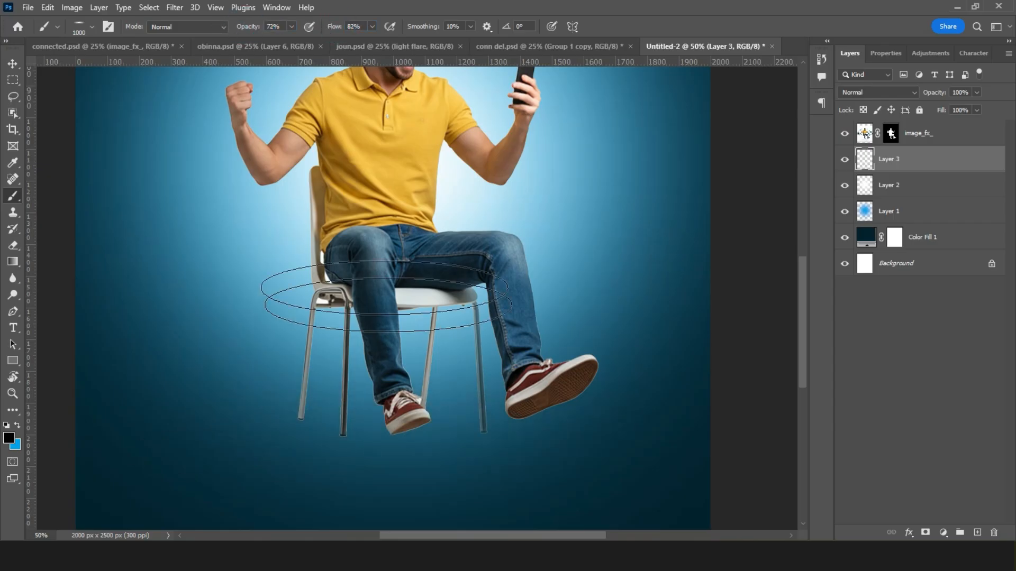
Step: Paint a soft black ground shadow beneath the chair legs and the man's shoes
{"action": "mouse_move", "coordinate": [416, 438]}
{"action": "left_mouse_down"}
{"action": "mouse_move", "coordinate": [487, 429]}
{"action": "mouse_move", "coordinate": [362, 424]}
{"action": "mouse_move", "coordinate": [488, 427]}
{"action": "mouse_move", "coordinate": [517, 411]}
{"action": "mouse_move", "coordinate": [496, 416]}
{"action": "left_mouse_up"}
{"action": "left_click", "coordinate": [497, 416]}
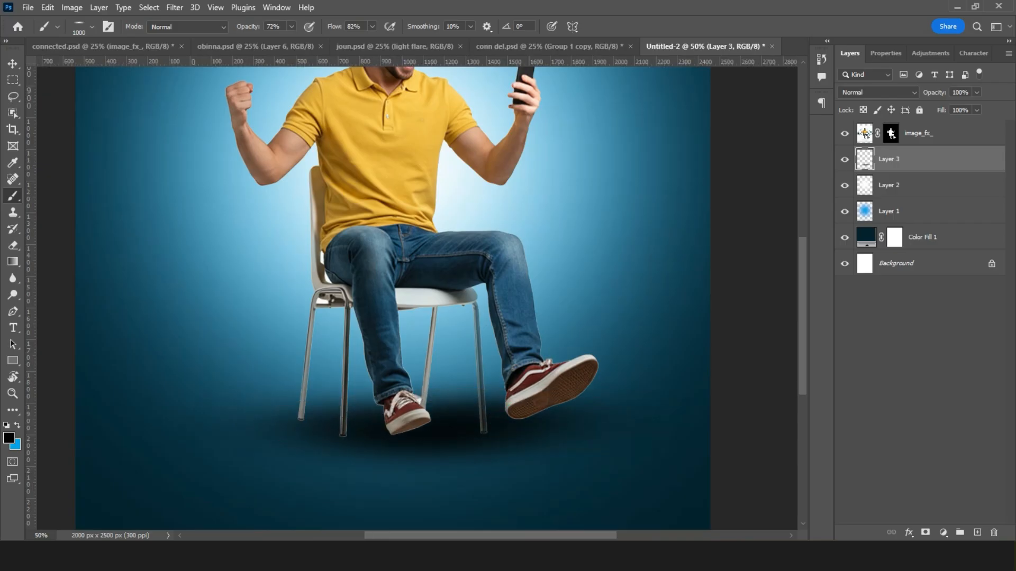
{"action": "key", "text": "ctrl+minus"}
{"action": "key", "text": "ctrl+minus"}
{"action": "key", "text": "ctrl+plus"}
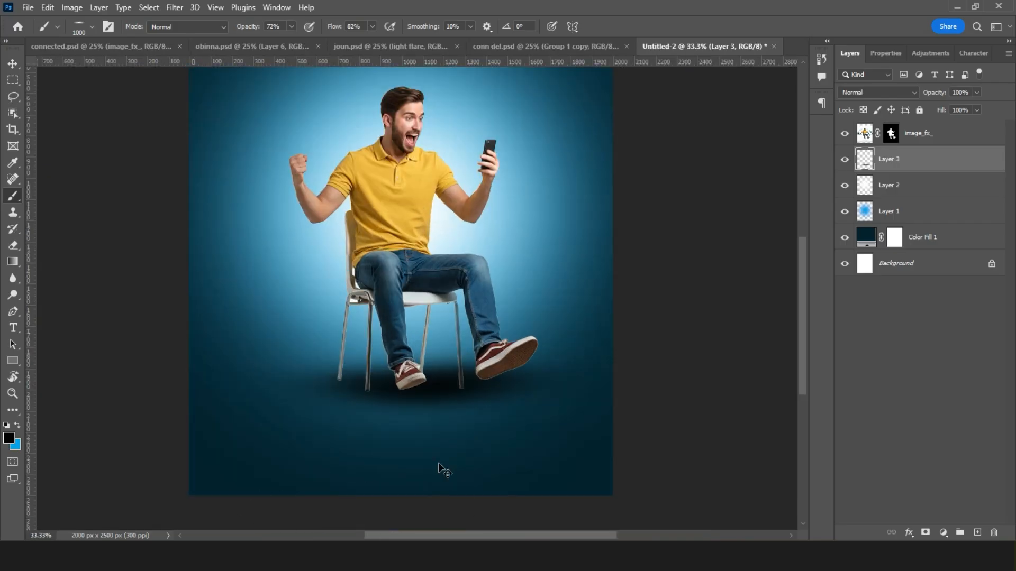
Step: Undo the painted ground shadow on Layer 3 and lower the brush opacity to 29%
{"action": "key", "text": "ctrl+z"}
{"action": "key", "text": "ctrl+z"}
{"action": "key", "text": "ctrl+z"}
{"action": "key", "text": "ctrl+z"}
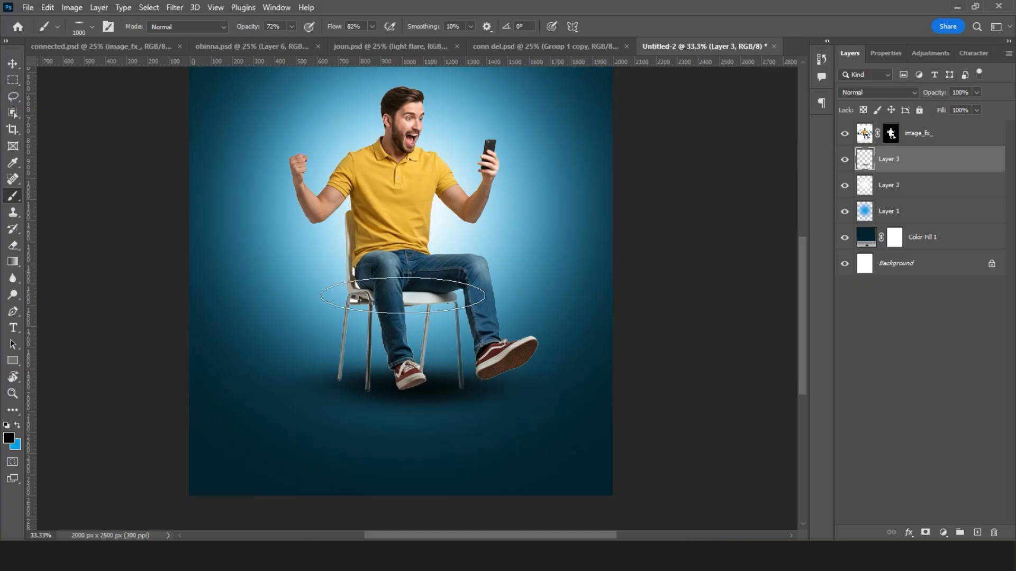
{"action": "key", "text": "ctrl+z"}
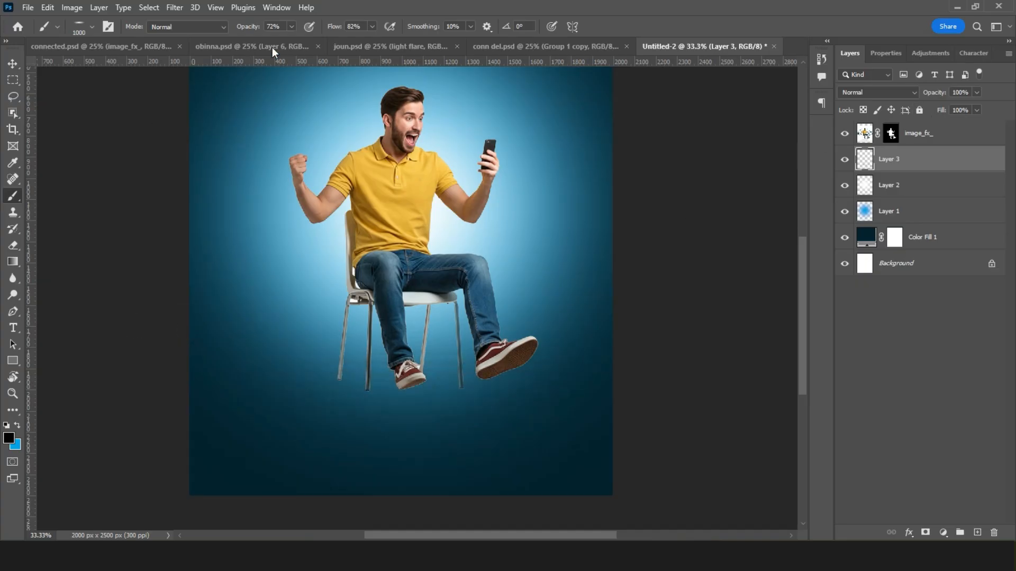
{"action": "left_click_drag", "start_coordinate": [242, 29], "coordinate": [228, 29]}
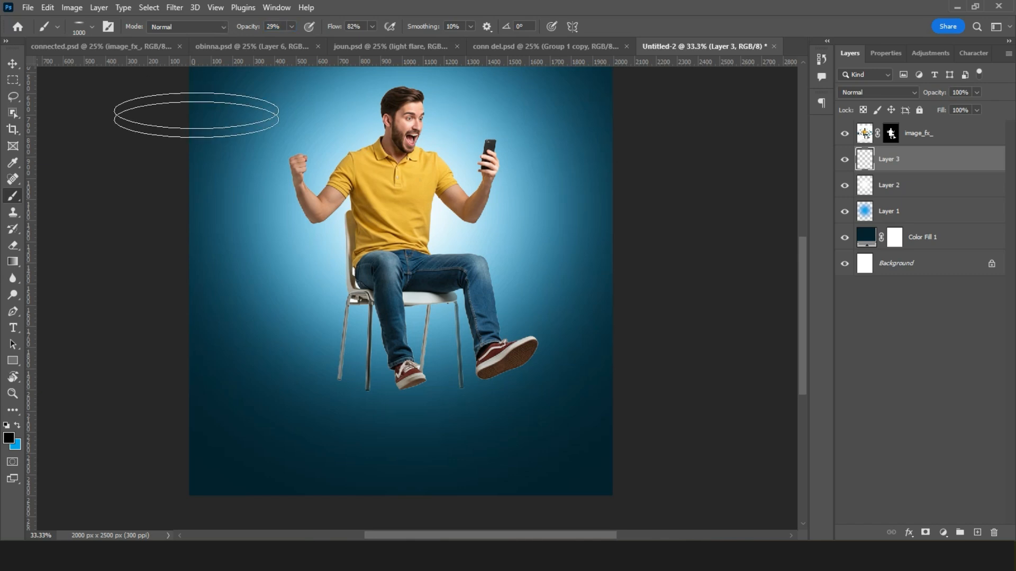
{"action": "left_click", "coordinate": [91, 27]}
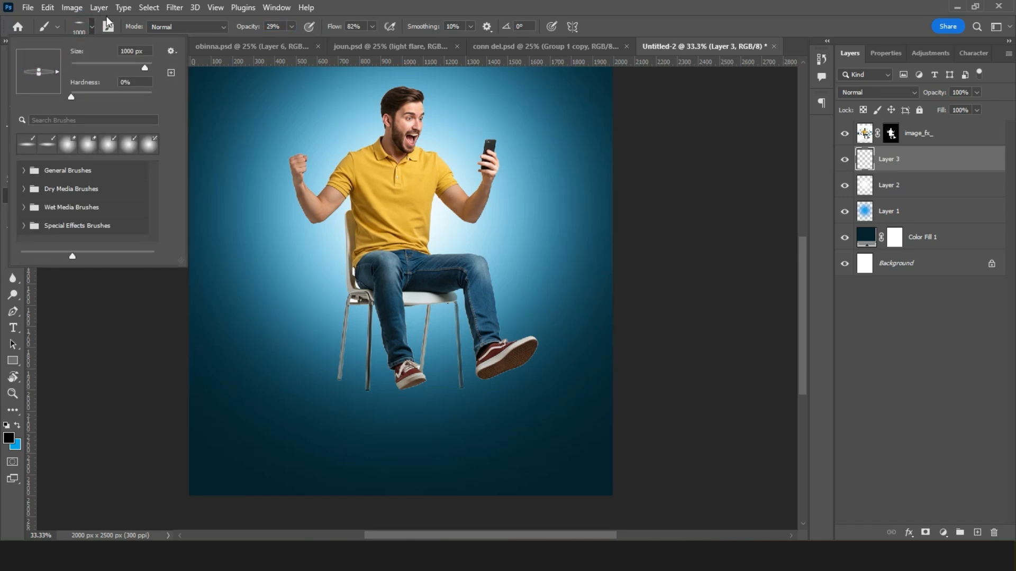
{"action": "left_click", "coordinate": [537, 6]}
Step: Build up a fainter black ground shadow on Layer 3 beneath the chair legs and shoes with light brush dabs
{"action": "left_click", "coordinate": [470, 391]}
{"action": "left_click", "coordinate": [444, 385]}
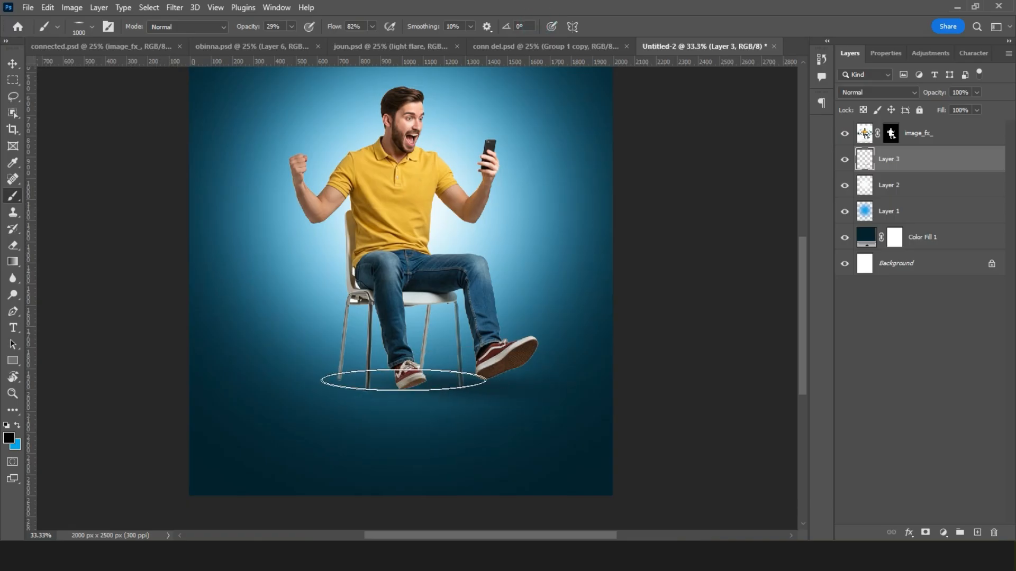
{"action": "left_click", "coordinate": [386, 363]}
{"action": "left_click", "coordinate": [400, 364]}
{"action": "left_click", "coordinate": [490, 386]}
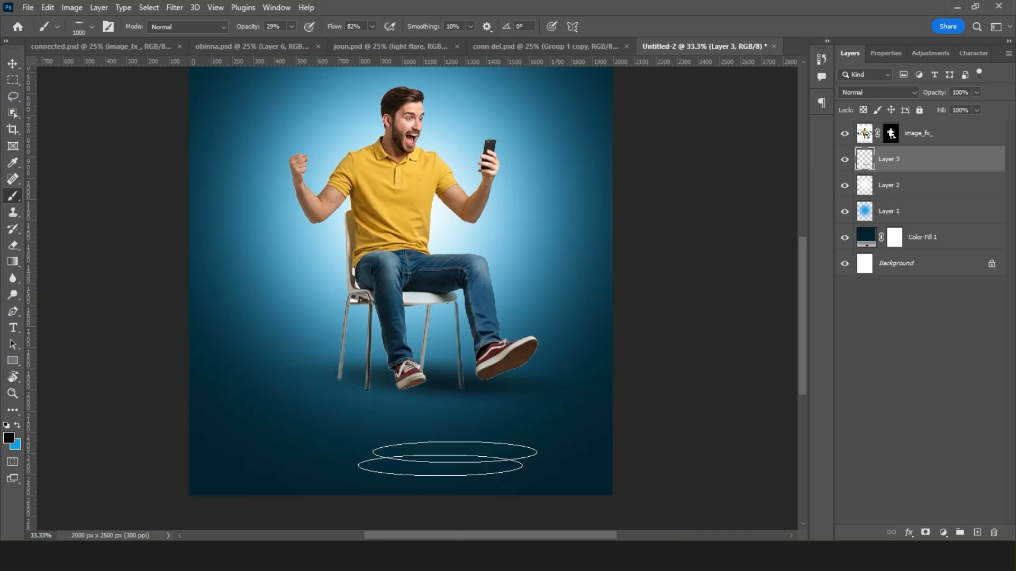
{"action": "left_click", "coordinate": [403, 390]}
{"action": "left_click", "coordinate": [400, 394]}
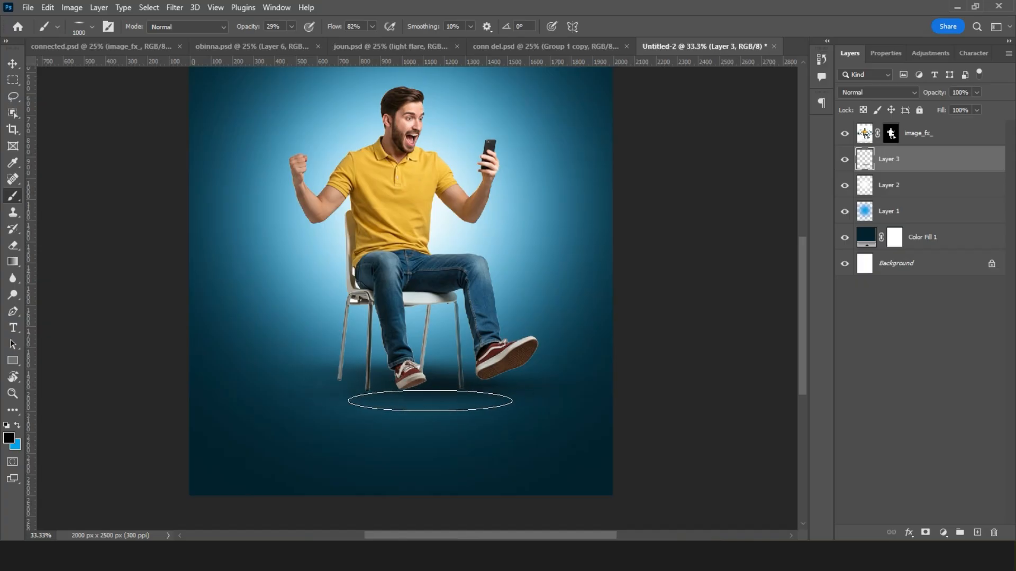
{"action": "left_click", "coordinate": [375, 380]}
{"action": "left_click", "coordinate": [357, 388]}
Step: Reduce the brush to 125 px and dab a small contact shadow at the foot of the front chair leg
{"action": "key", "text": "z"}
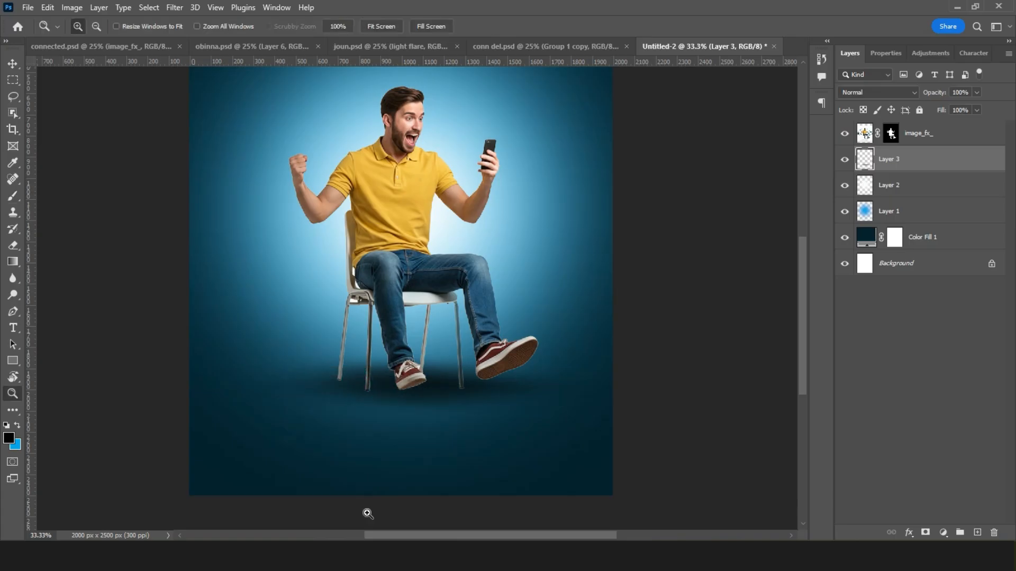
{"action": "left_click", "coordinate": [329, 403]}
{"action": "left_click", "coordinate": [383, 404]}
{"action": "left_click", "coordinate": [422, 392]}
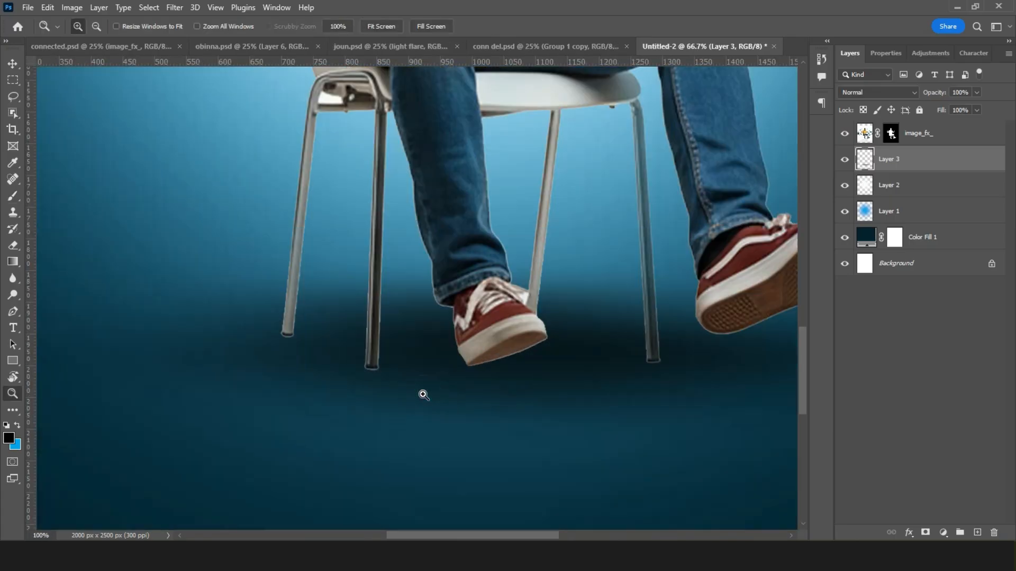
{"action": "left_click", "coordinate": [389, 369]}
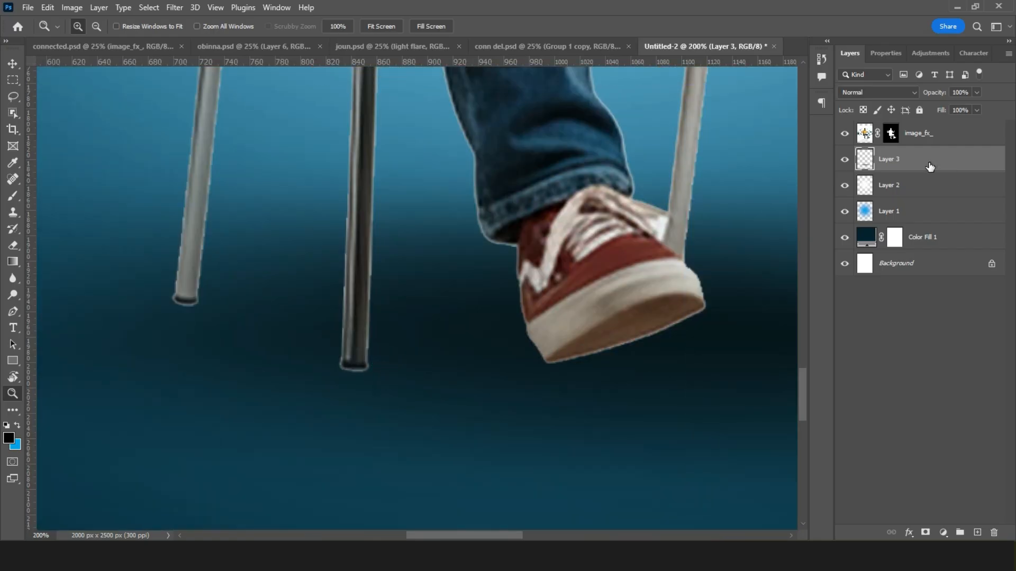
{"action": "key", "text": "b"}
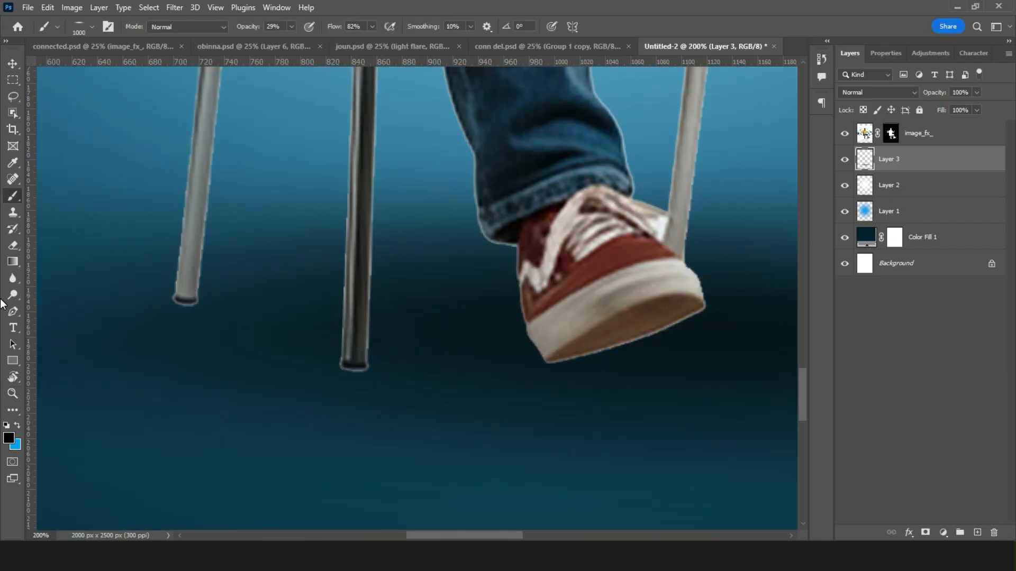
{"action": "key", "text": "bracketleft"}
{"action": "key", "text": "bracketleft"}
{"action": "key", "text": "bracketleft"}
{"action": "key", "text": "bracketleft"}
{"action": "key", "text": "bracketleft"}
{"action": "key", "text": "bracketleft"}
{"action": "key", "text": "bracketleft"}
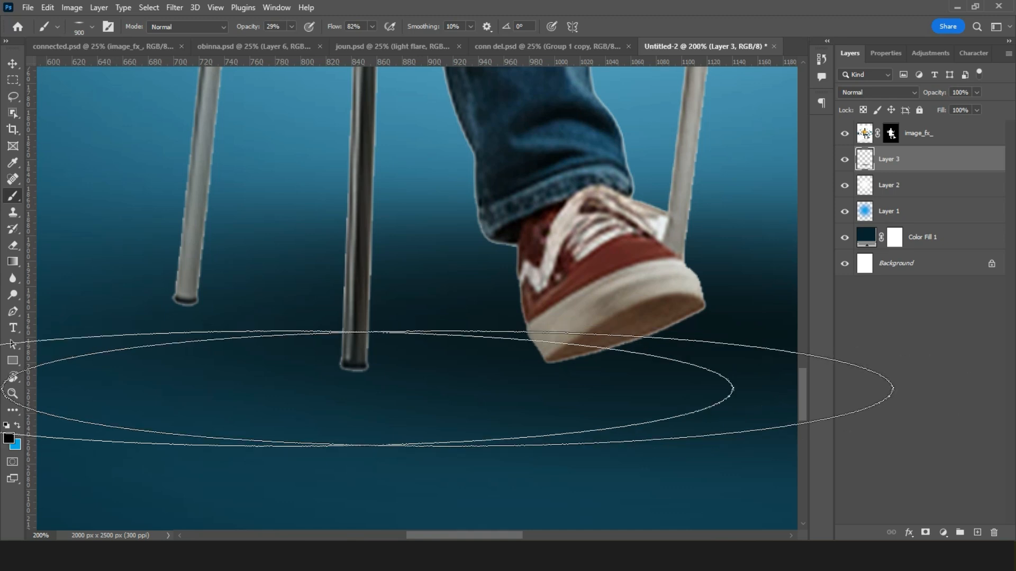
{"action": "key", "text": "bracketleft"}
{"action": "key", "text": "bracketleft"}
{"action": "key", "text": "bracketleft"}
{"action": "key", "text": "bracketleft"}
{"action": "key", "text": "bracketleft"}
{"action": "key", "text": "bracketleft"}
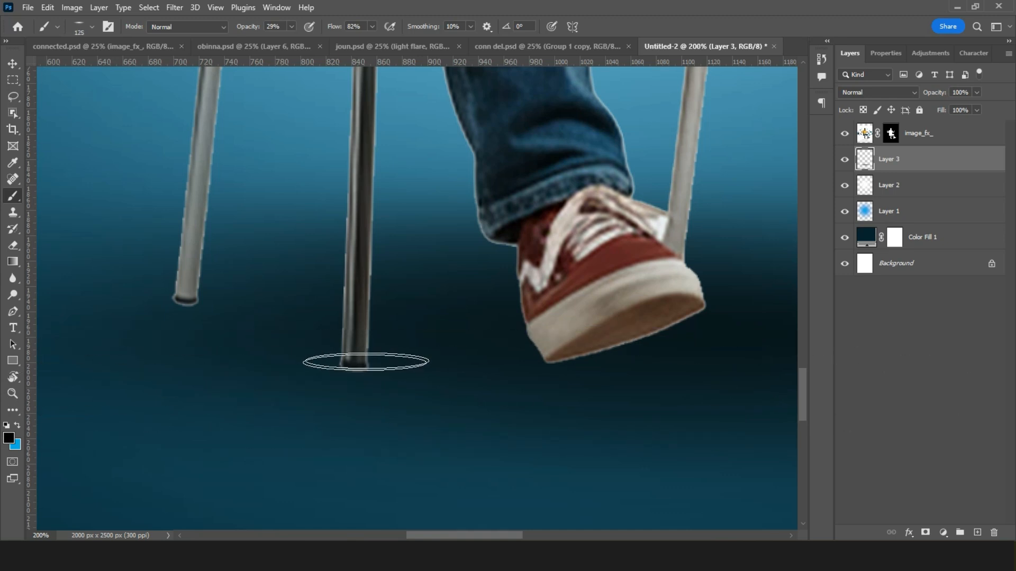
{"action": "left_click", "coordinate": [357, 372]}
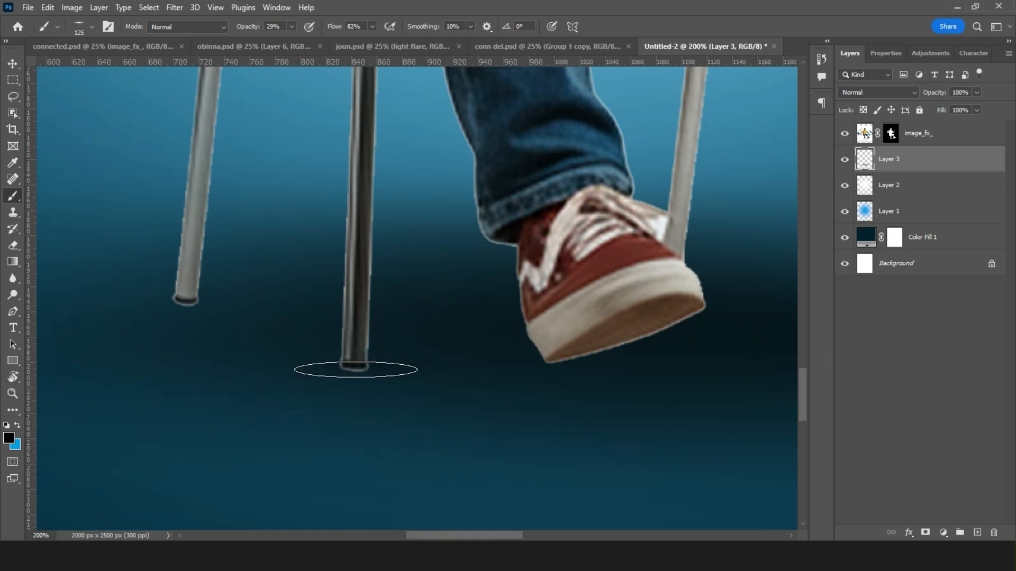
Step: Make the flattened brush tip a slightly rounder ellipse and reduce its size to 80 px
{"action": "left_click", "coordinate": [91, 25]}
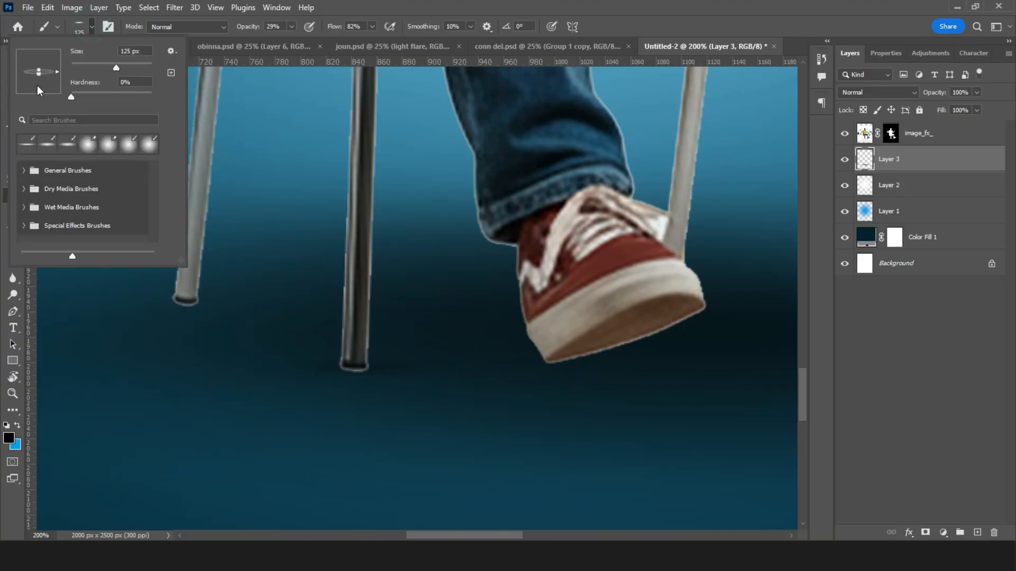
{"action": "left_click", "coordinate": [38, 74]}
{"action": "left_click", "coordinate": [450, 19]}
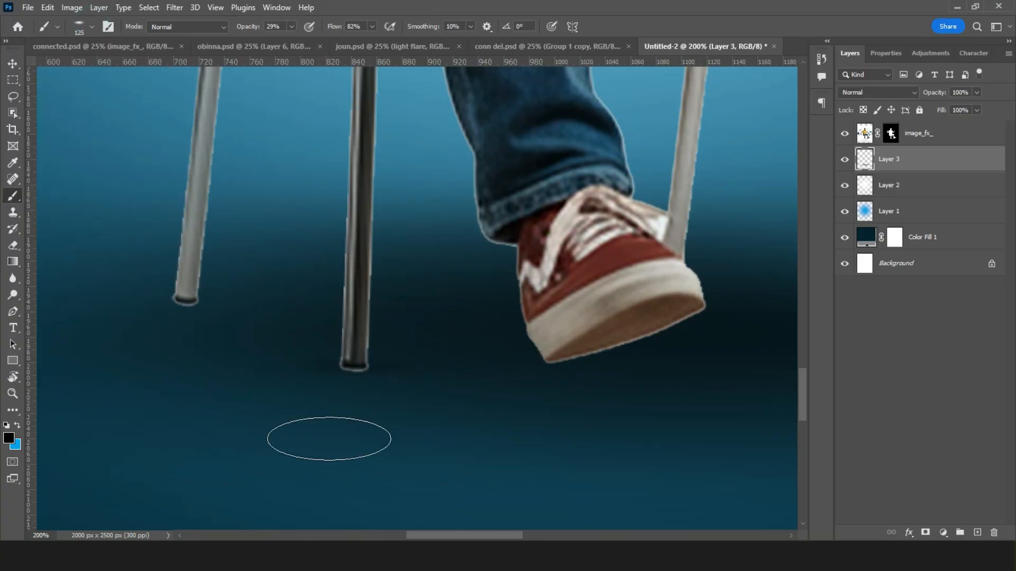
{"action": "key", "text": "bracketleft"}
{"action": "key", "text": "bracketleft"}
{"action": "key", "text": "bracketleft"}
Step: Dab contact shadows under the two chair legs behind the planted shoe and the leg nearest the raised shoe
{"action": "left_click", "coordinate": [351, 377]}
{"action": "left_click", "coordinate": [188, 301]}
{"action": "left_click", "coordinate": [189, 301]}
{"action": "left_click", "coordinate": [189, 306]}
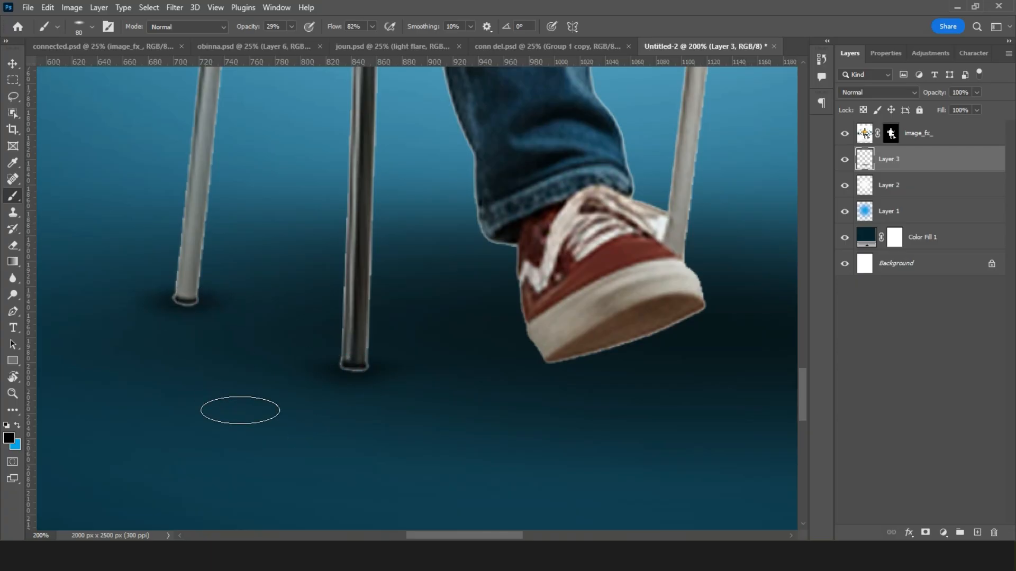
{"action": "key", "text": "ctrl+minus"}
{"action": "left_click", "coordinate": [663, 328]}
{"action": "left_click", "coordinate": [664, 325]}
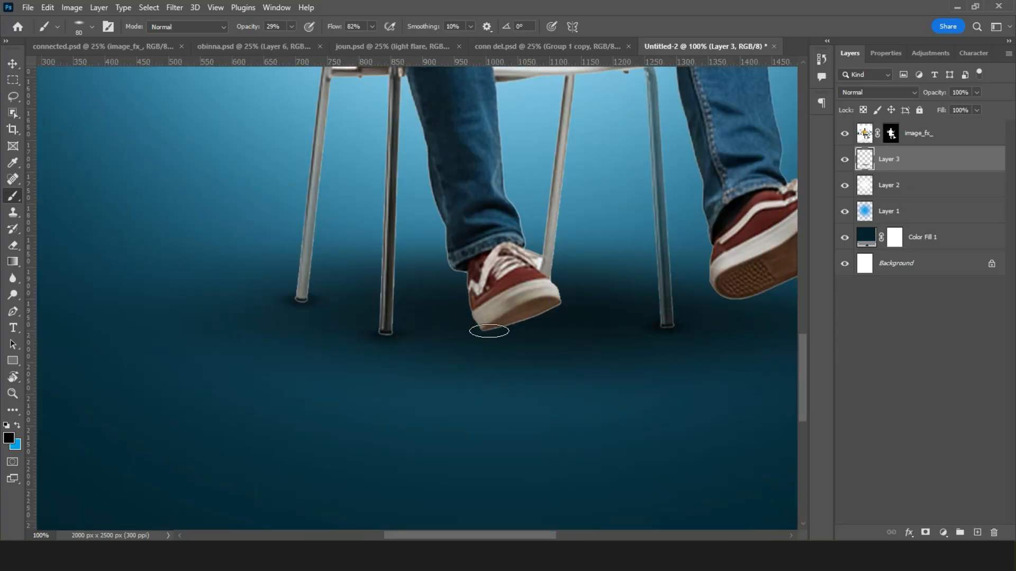
Step: Enlarge the brush to 400 px and paint a soft shadow on the ground beneath the raised shoe
{"action": "key", "text": "bracketright"}
{"action": "key", "text": "bracketright"}
{"action": "key", "text": "bracketright"}
{"action": "key", "text": "bracketright"}
{"action": "key", "text": "bracketright"}
{"action": "key", "text": "bracketright"}
{"action": "key", "text": "bracketright"}
{"action": "key", "text": "bracketright"}
{"action": "key", "text": "ctrl+minus"}
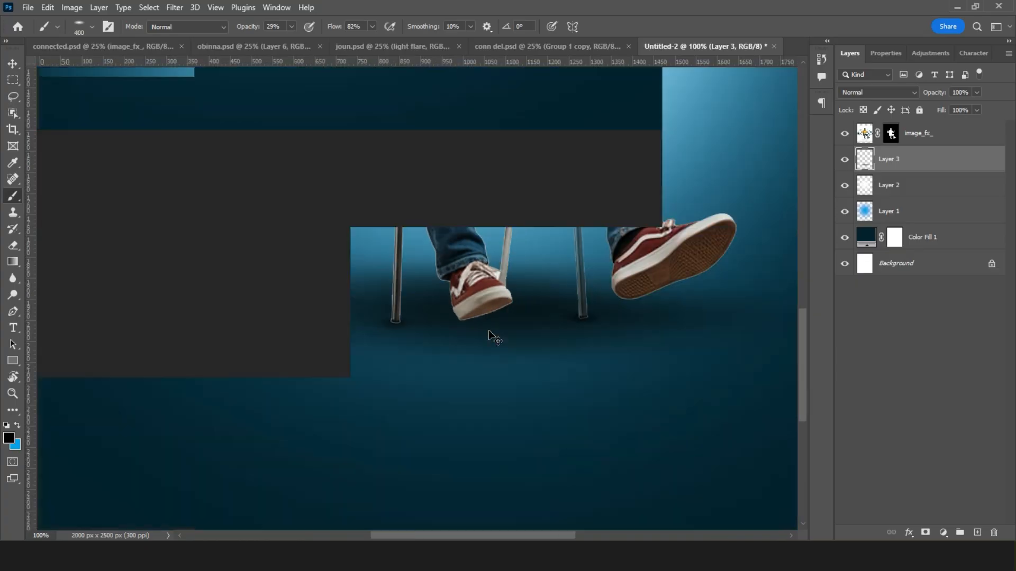
{"action": "left_click", "coordinate": [666, 327]}
{"action": "left_click", "coordinate": [686, 319]}
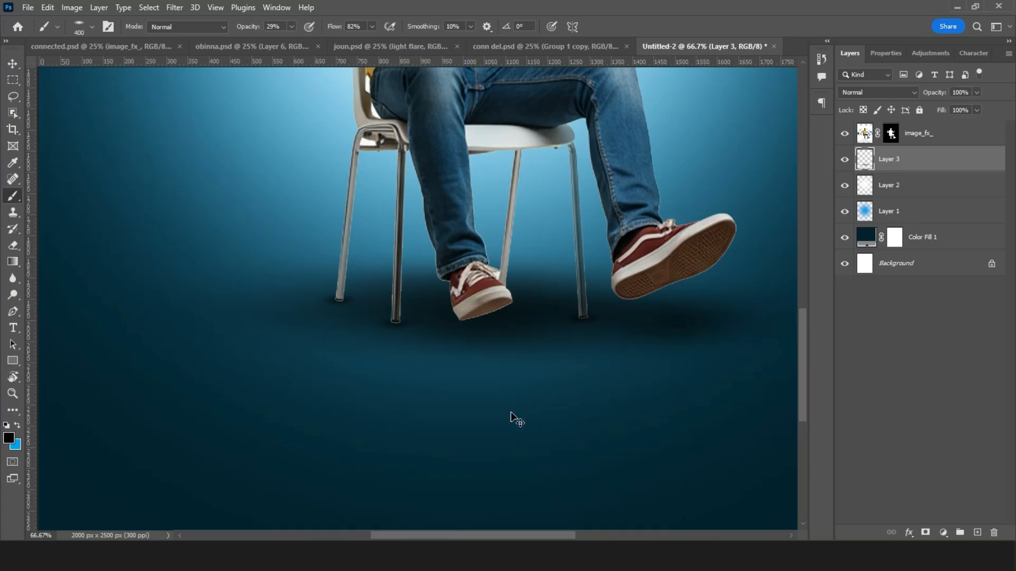
Step: Enlarge the brush to 900 px and lower its flow to 42%
{"action": "key", "text": "ctrl+0"}
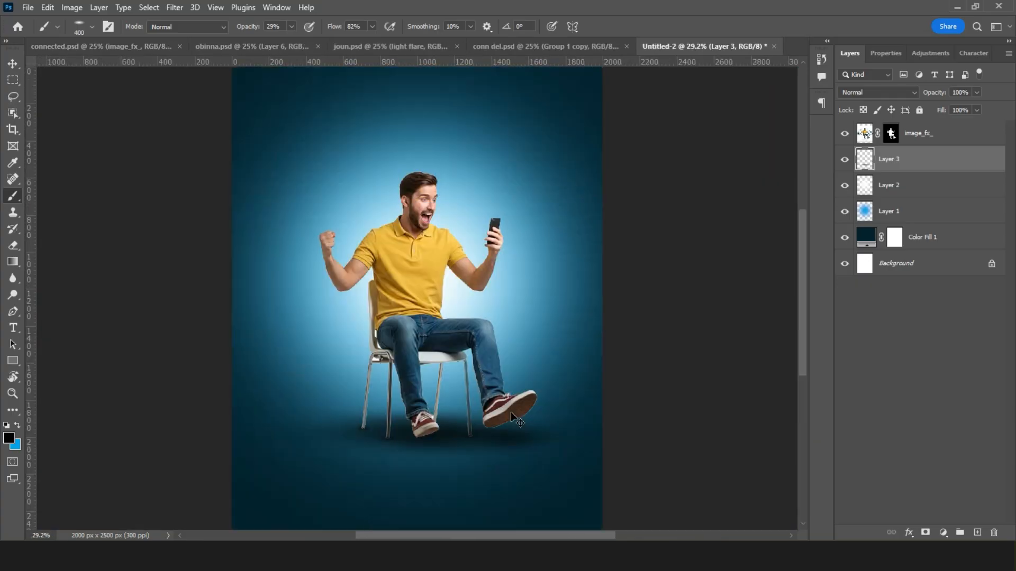
{"action": "key", "text": "ctrl+minus"}
{"action": "key", "text": "ctrl+0"}
{"action": "key", "text": "bracketright"}
{"action": "key", "text": "bracketright"}
{"action": "key", "text": "bracketright"}
{"action": "key", "text": "bracketright"}
{"action": "key", "text": "bracketright"}
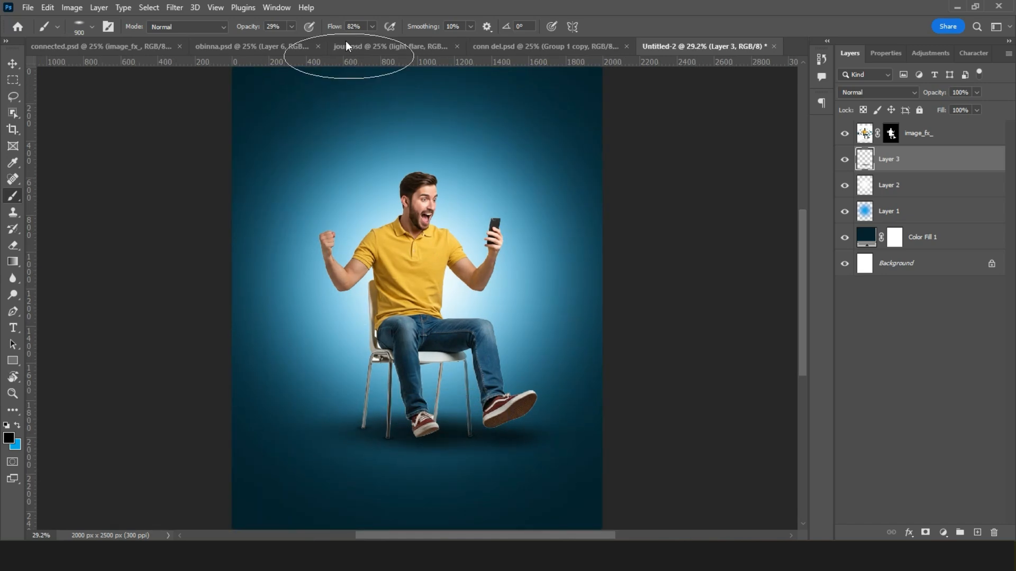
{"action": "left_click_drag", "start_coordinate": [338, 30], "coordinate": [310, 29]}
Step: Deepen the ground shadow with broad soft dabs across the area around the chair legs and both shoes
{"action": "left_click", "coordinate": [434, 408]}
{"action": "left_click", "coordinate": [446, 408]}
{"action": "left_click", "coordinate": [448, 408]}
{"action": "left_click", "coordinate": [463, 416]}
{"action": "left_click", "coordinate": [485, 420]}
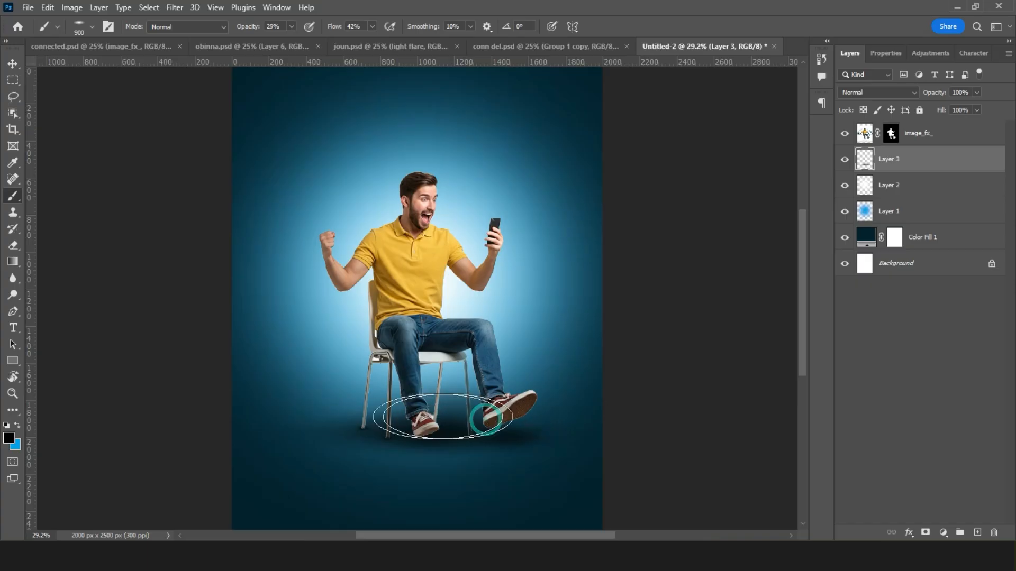
{"action": "left_click", "coordinate": [396, 419]}
{"action": "left_click", "coordinate": [378, 420]}
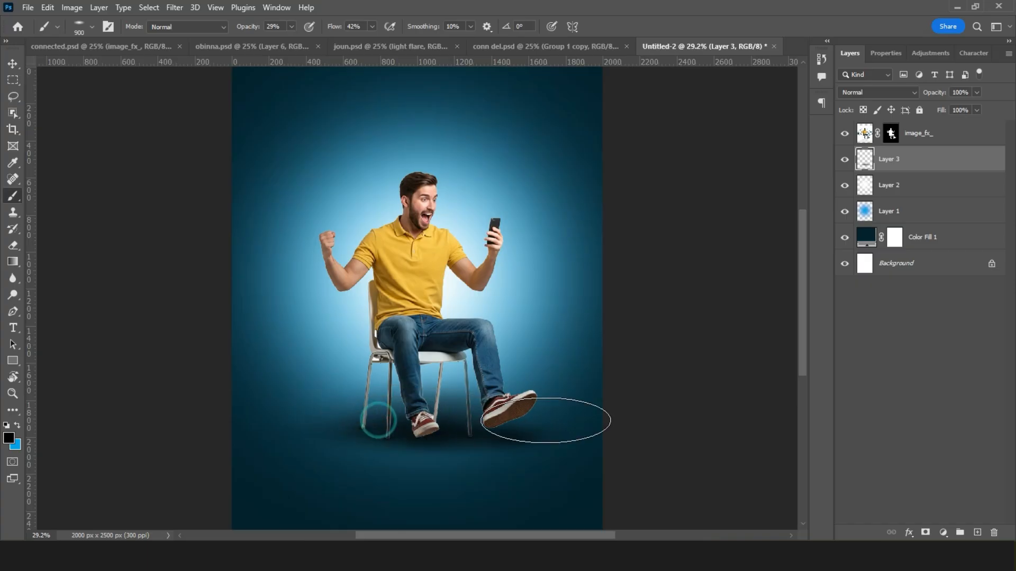
Step: Position the light swirl image centred over the man and set its blend mode to Screen
{"action": "key", "text": "ctrl+minus"}
{"action": "key", "text": "ctrl+minus"}
{"action": "key", "text": "ctrl+plus"}
{"action": "key", "text": "ctrl+plus"}
{"action": "key", "text": "ctrl+minus"}
{"action": "left_click_drag", "start_coordinate": [478, 295], "coordinate": [478, 280]}
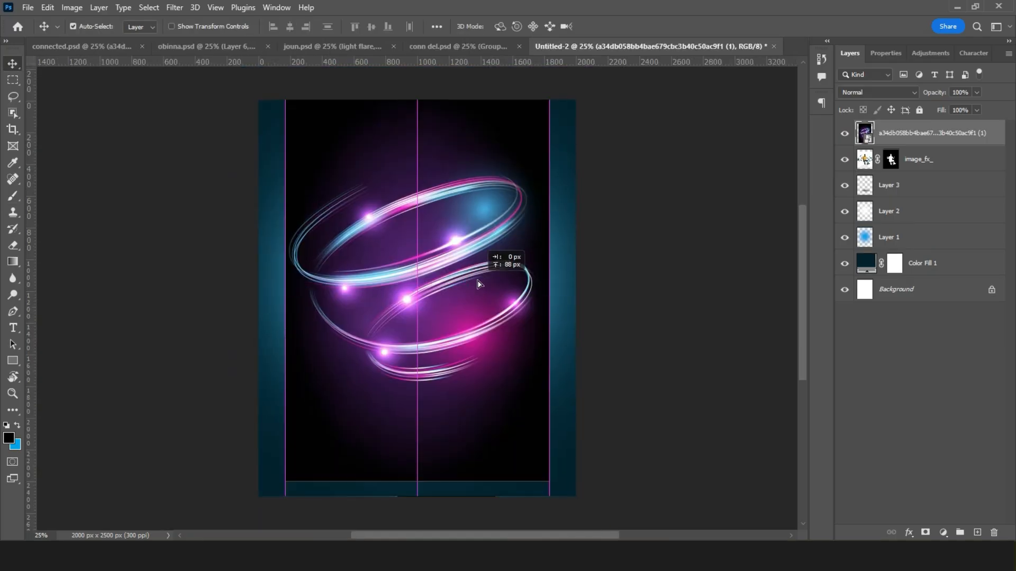
{"action": "left_click_drag", "start_coordinate": [452, 237], "coordinate": [453, 245]}
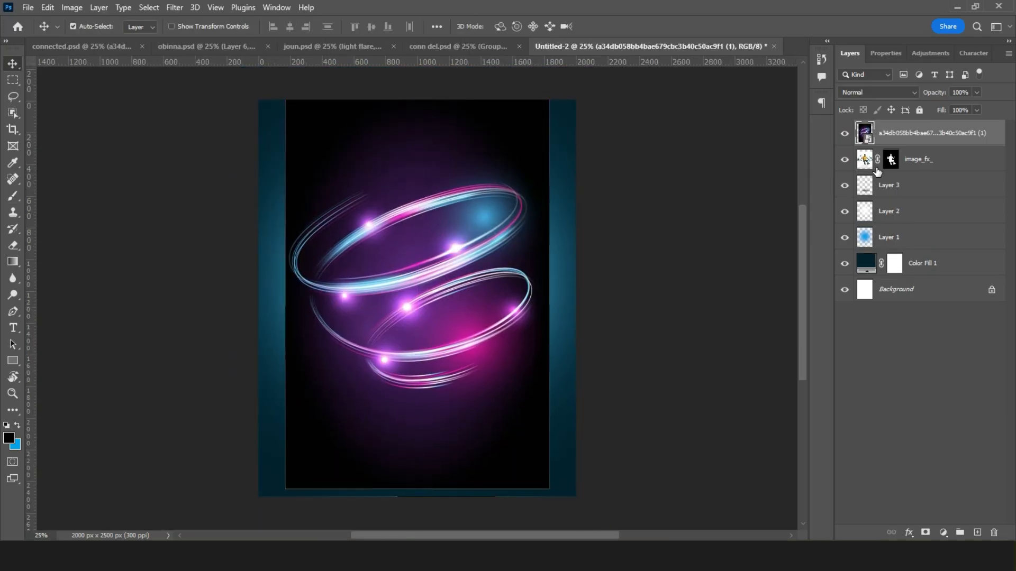
{"action": "left_click", "coordinate": [854, 92]}
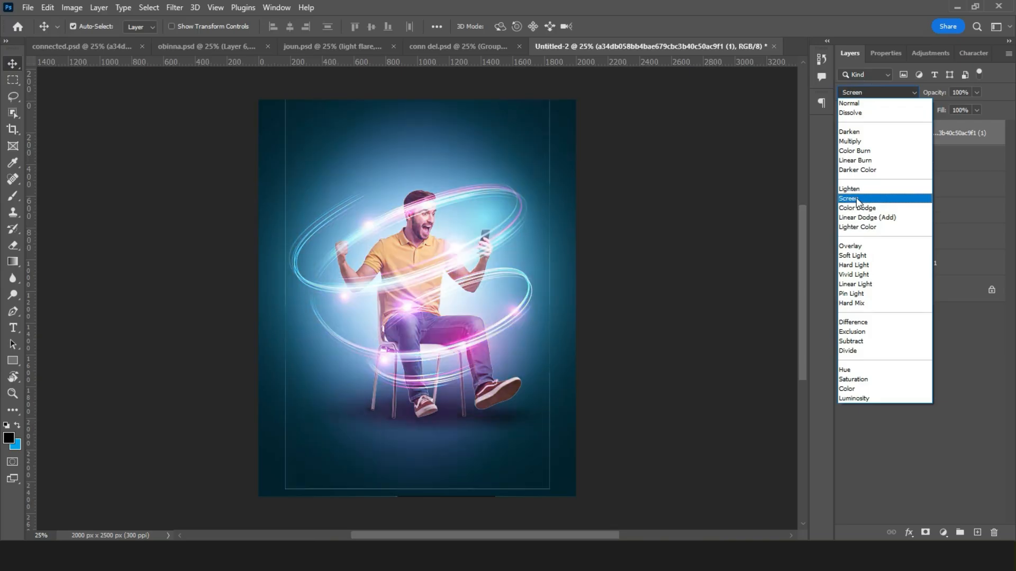
{"action": "left_click", "coordinate": [856, 199]}
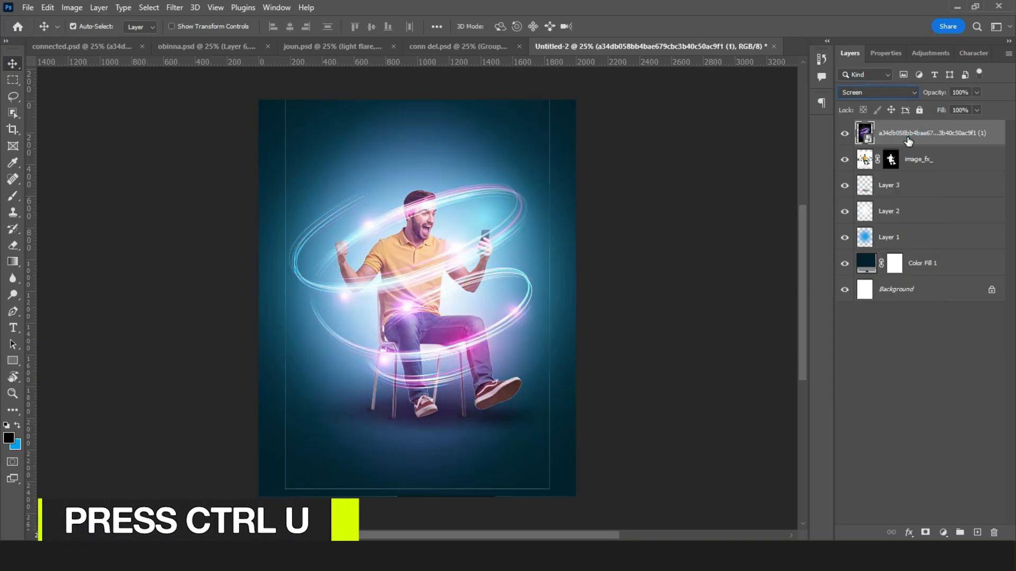
Step: Desaturate the light swirl layer with Hue/Saturation at a saturation of -100
{"action": "key", "text": "ctrl+u"}
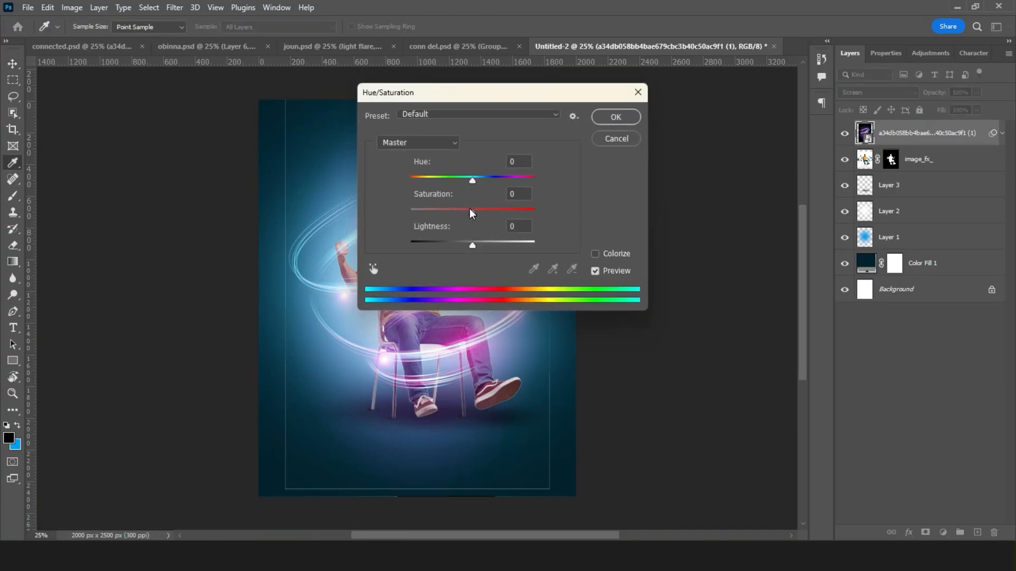
{"action": "left_click_drag", "start_coordinate": [471, 212], "coordinate": [319, 216]}
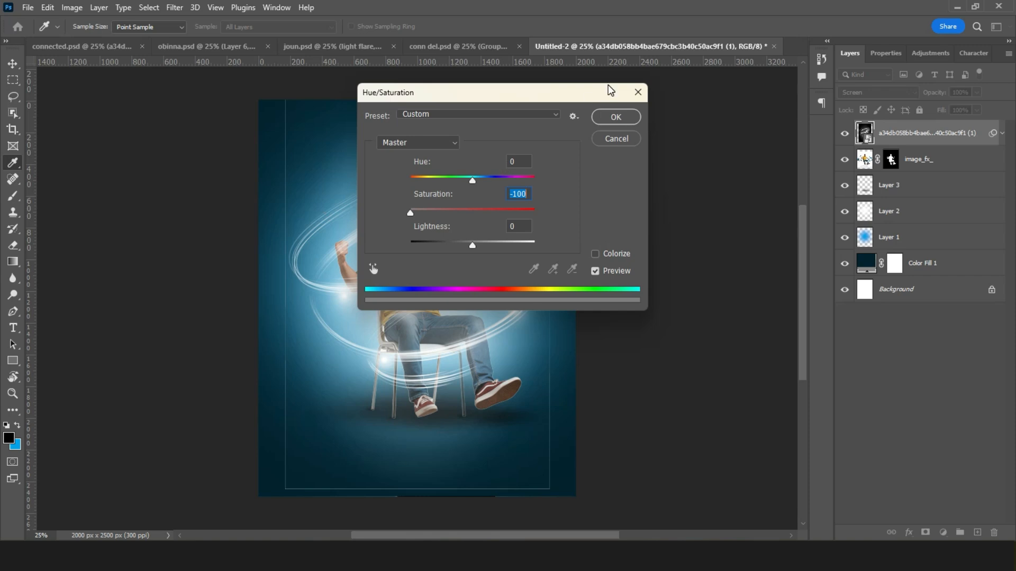
{"action": "left_click", "coordinate": [615, 117]}
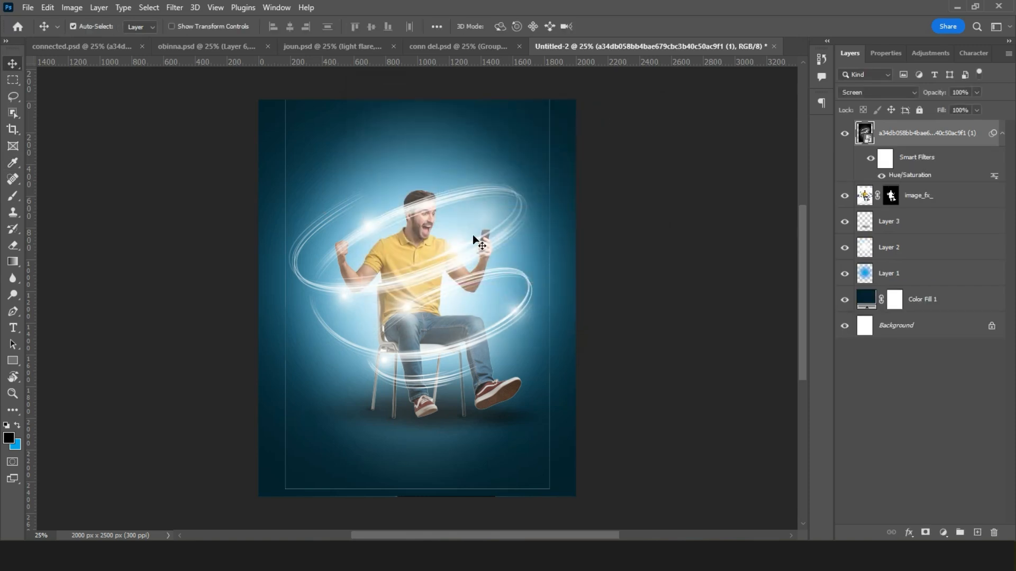
Step: Rotate the light swirl layer about 14° clockwise and shift it slightly upward so the rings encircle the man
{"action": "key", "text": "ctrl+t"}
{"action": "key", "text": "Return"}
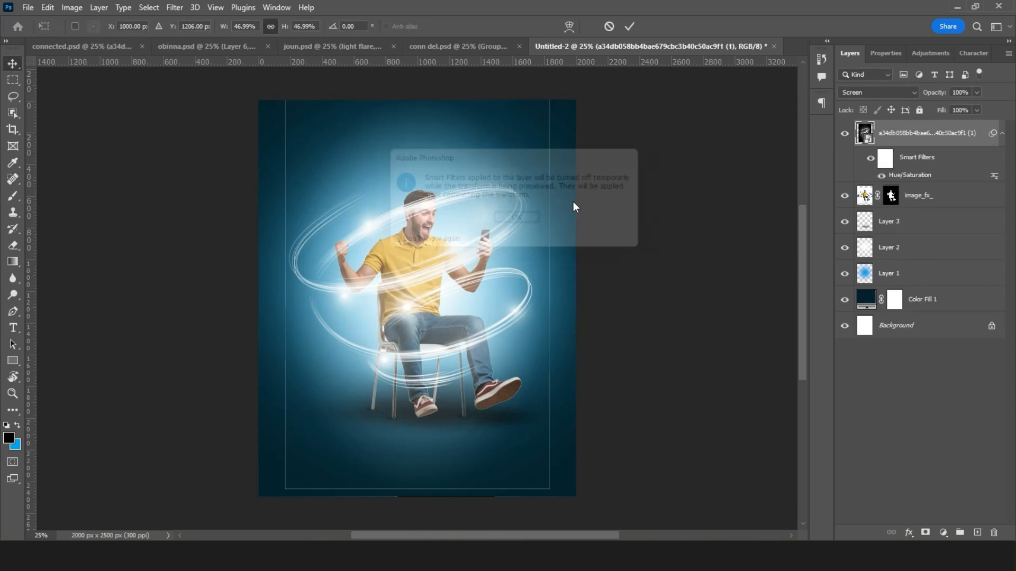
{"action": "left_click_drag", "start_coordinate": [573, 201], "coordinate": [608, 216]}
{"action": "left_click_drag", "start_coordinate": [584, 267], "coordinate": [590, 280]}
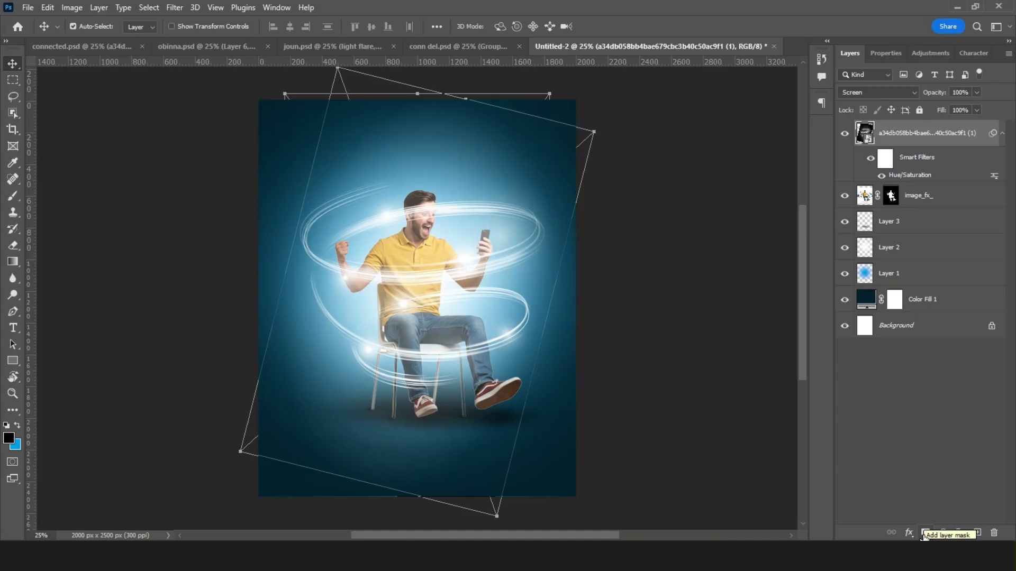
{"action": "mouse_move", "coordinate": [466, 453]}
{"action": "left_mouse_down"}
{"action": "mouse_move", "coordinate": [463, 435]}
{"action": "mouse_move", "coordinate": [468, 443]}
{"action": "left_mouse_up"}
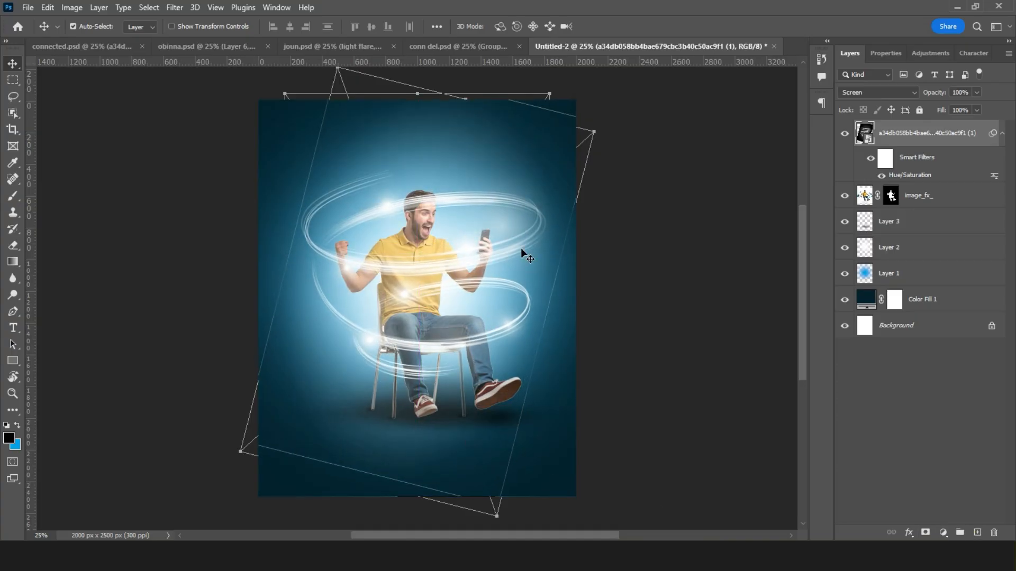
{"action": "key", "text": "ctrl+t"}
{"action": "key", "text": "Return"}
{"action": "key", "text": "ctrl+minus"}
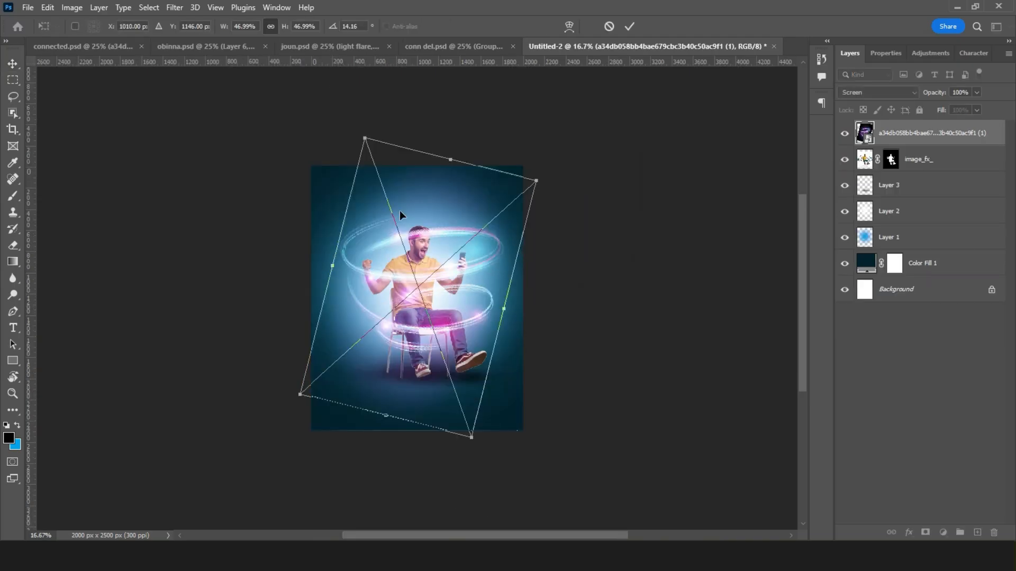
{"action": "key", "text": "Return"}
{"action": "key", "text": "ctrl+plus"}
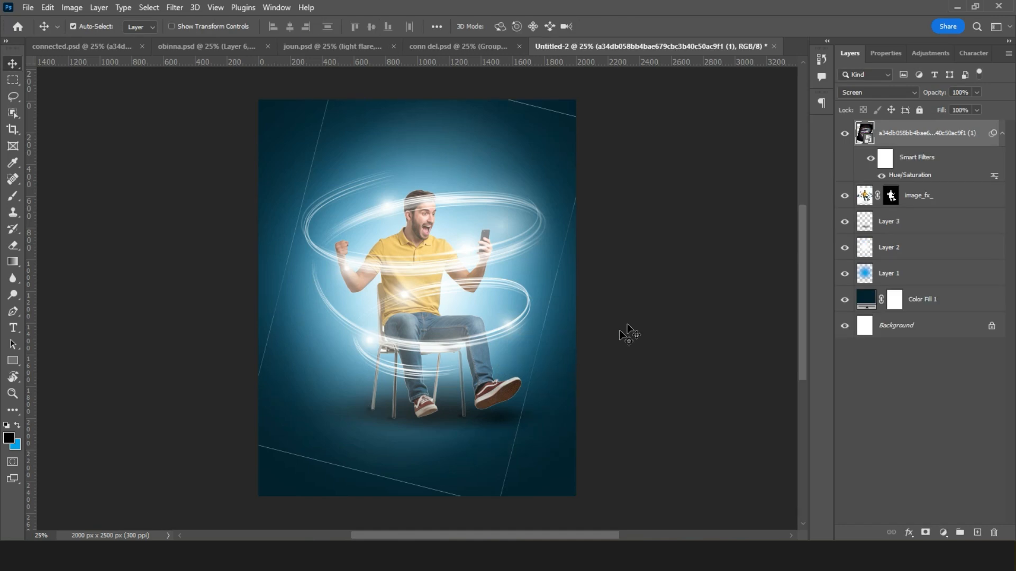
{"action": "left_click", "coordinate": [866, 134], "text": "ctrl"}
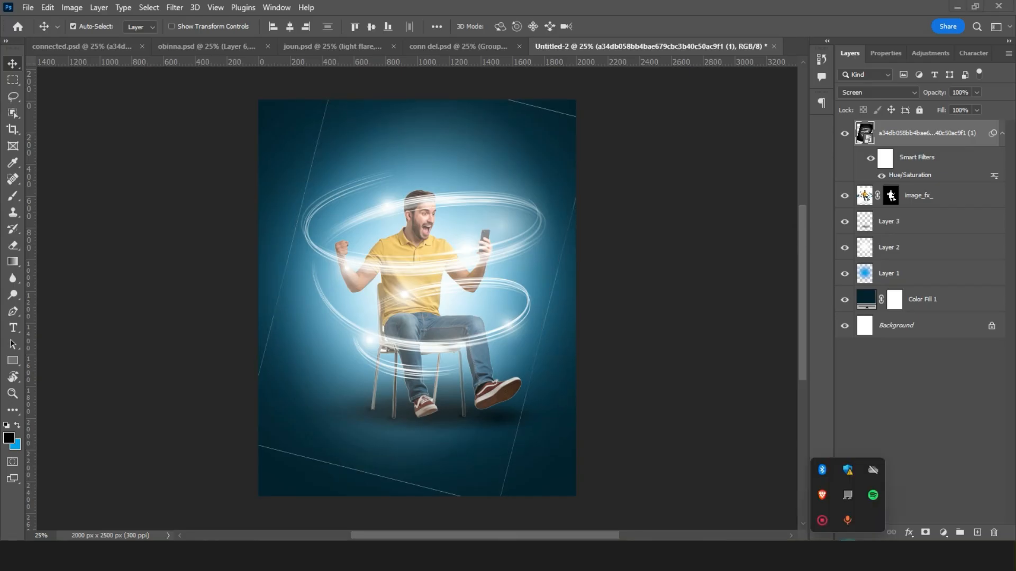
{"action": "left_click", "coordinate": [816, 523]}
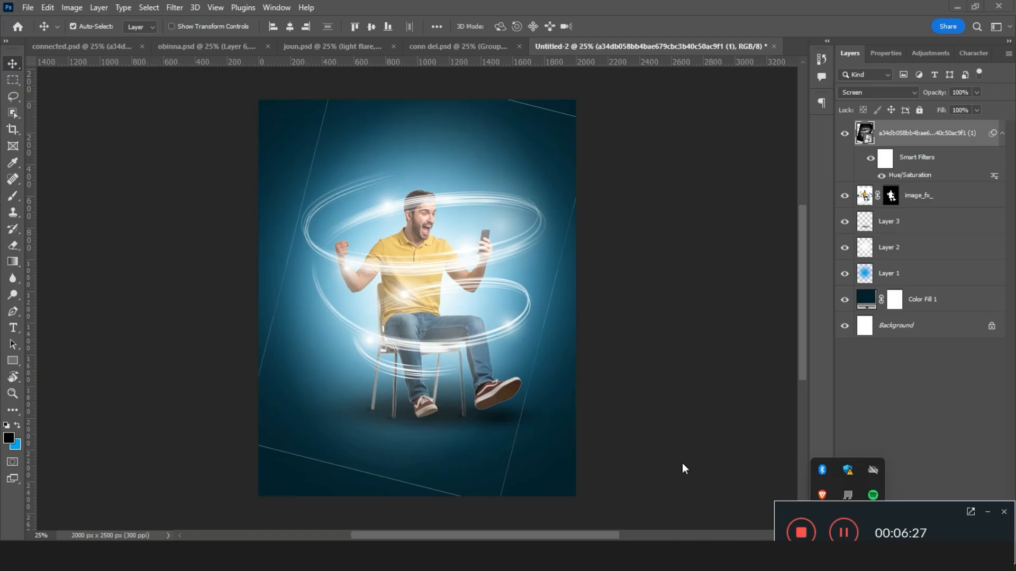
{"action": "left_click", "coordinate": [843, 531]}
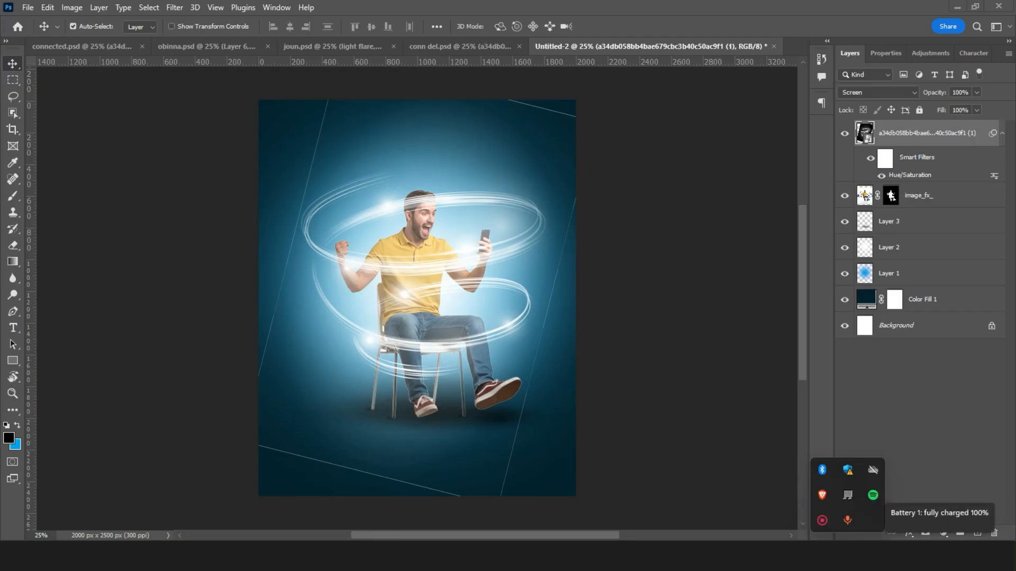
{"action": "left_click", "coordinate": [554, 388]}
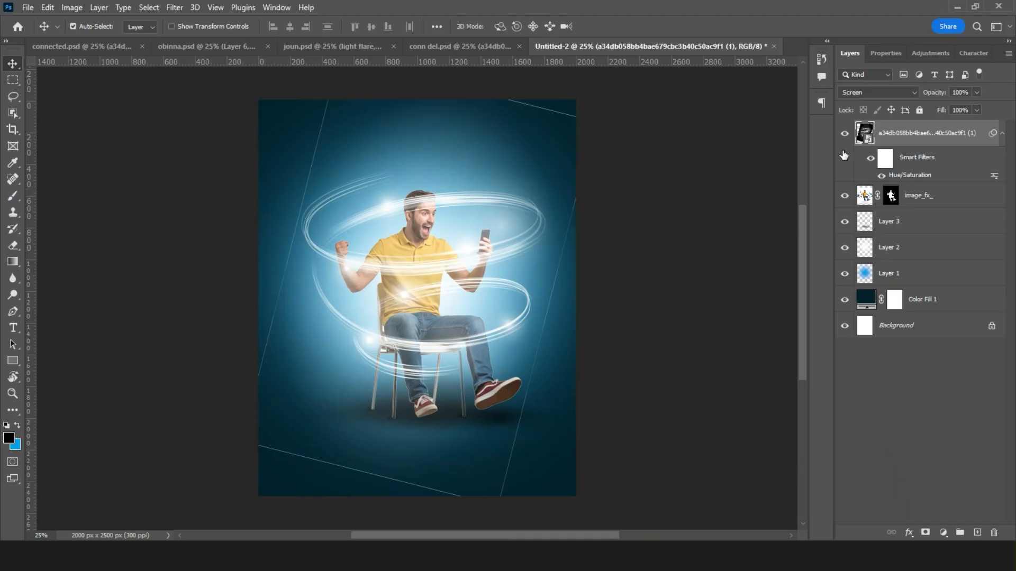
Step: Rasterize the light swirl layer and erase its thin straight border lines around the canvas with a 150 px soft Eraser
{"action": "left_click", "coordinate": [867, 136]}
{"action": "key", "text": "e"}
{"action": "left_click", "coordinate": [314, 169]}
{"action": "key", "text": "Return"}
{"action": "mouse_move", "coordinate": [310, 157]}
{"action": "left_mouse_down"}
{"action": "mouse_move", "coordinate": [311, 108]}
{"action": "mouse_move", "coordinate": [331, 113]}
{"action": "mouse_move", "coordinate": [296, 163]}
{"action": "mouse_move", "coordinate": [311, 169]}
{"action": "mouse_move", "coordinate": [268, 291]}
{"action": "left_mouse_up"}
{"action": "left_click_drag", "start_coordinate": [241, 459], "coordinate": [394, 483]}
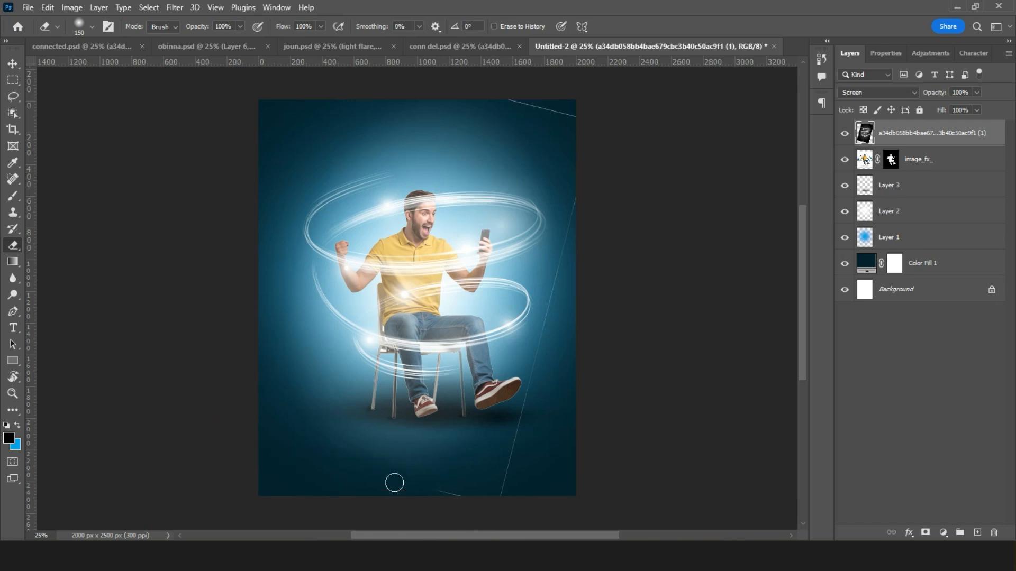
{"action": "mouse_move", "coordinate": [507, 505]}
{"action": "left_mouse_down"}
{"action": "mouse_move", "coordinate": [599, 95]}
{"action": "mouse_move", "coordinate": [575, 120]}
{"action": "mouse_move", "coordinate": [475, 91]}
{"action": "left_mouse_up"}
Step: Rotate the light swirl layer about 5° clockwise and nudge it slightly left so the rings stay around the man
{"action": "key", "text": "v"}
{"action": "key", "text": "ctrl+minus"}
{"action": "key", "text": "ctrl+plus"}
{"action": "key", "text": "ctrl+t"}
{"action": "key", "text": "ctrl+minus"}
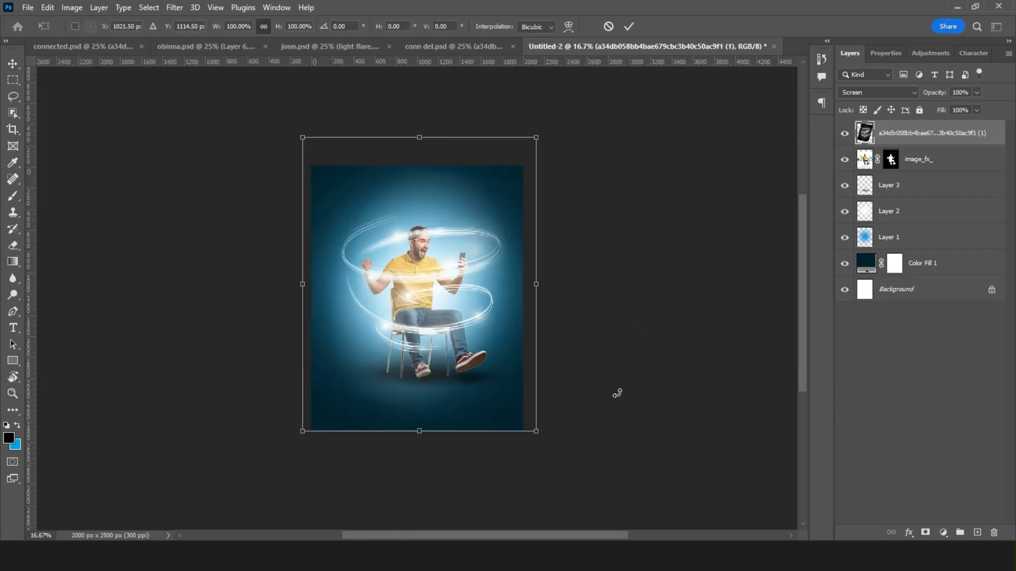
{"action": "left_click_drag", "start_coordinate": [580, 434], "coordinate": [574, 452]}
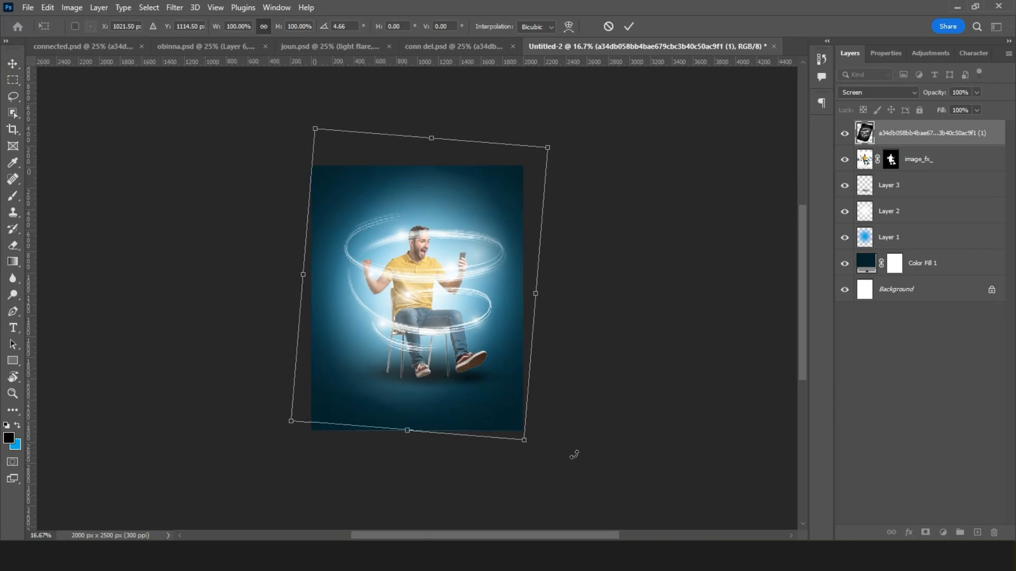
{"action": "key", "text": "ctrl+plus"}
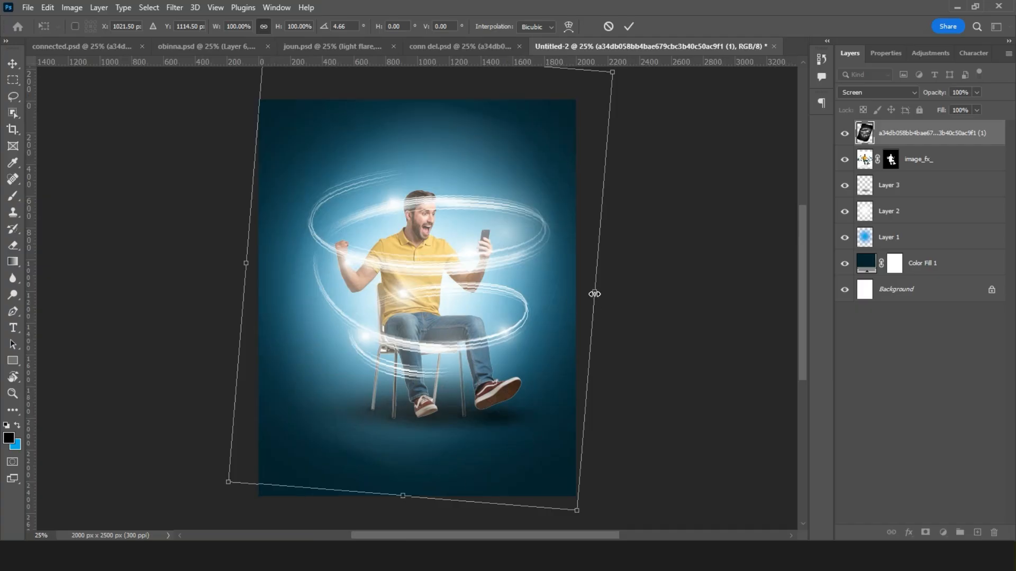
{"action": "left_click_drag", "start_coordinate": [704, 290], "coordinate": [707, 298]}
{"action": "left_click_drag", "start_coordinate": [546, 297], "coordinate": [541, 295]}
{"action": "key", "text": "Return"}
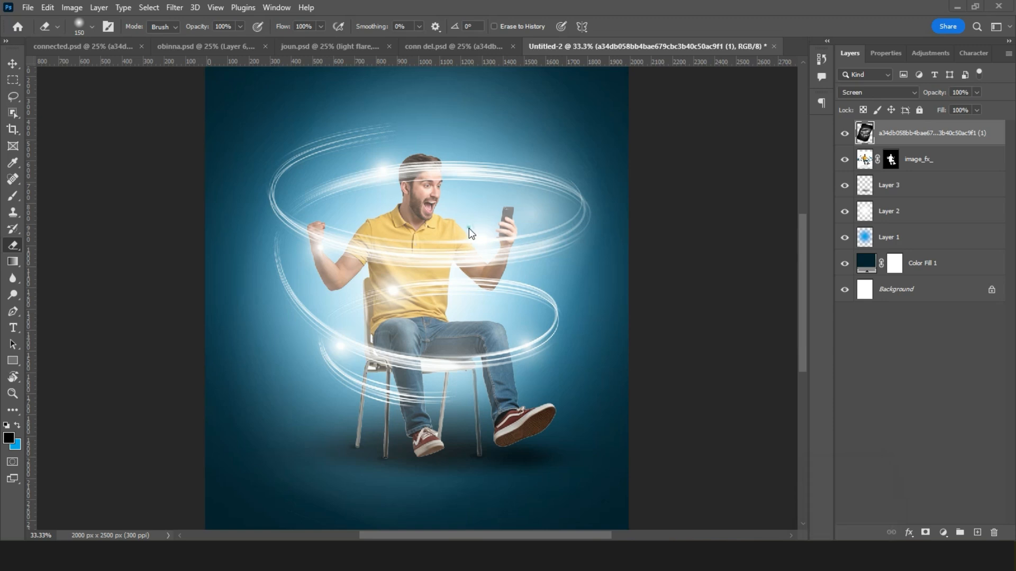
Step: Convert the masked image_fx_ layer of the man to a Smart Object
{"action": "left_click", "coordinate": [917, 160]}
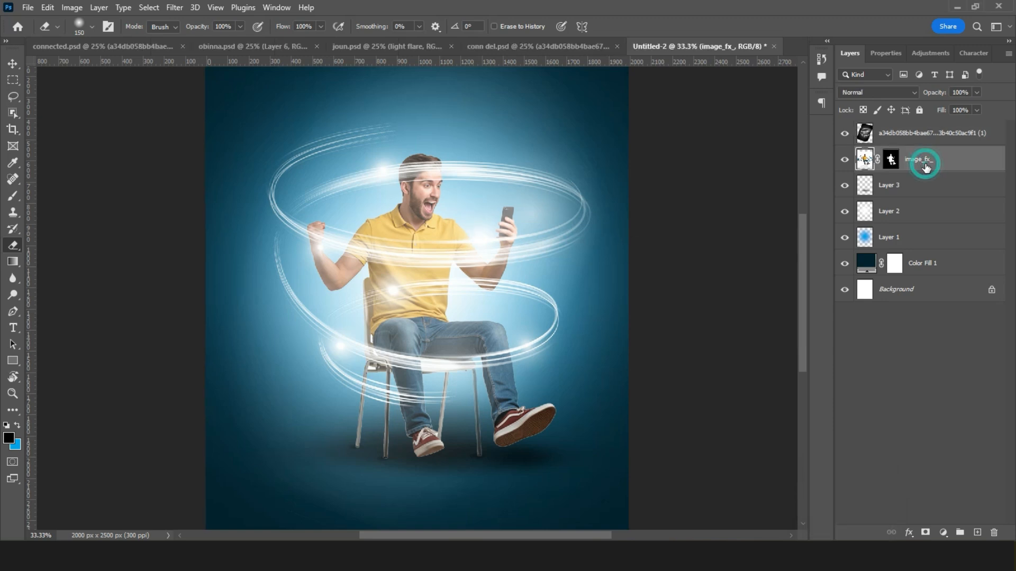
{"action": "right_click", "coordinate": [918, 161]}
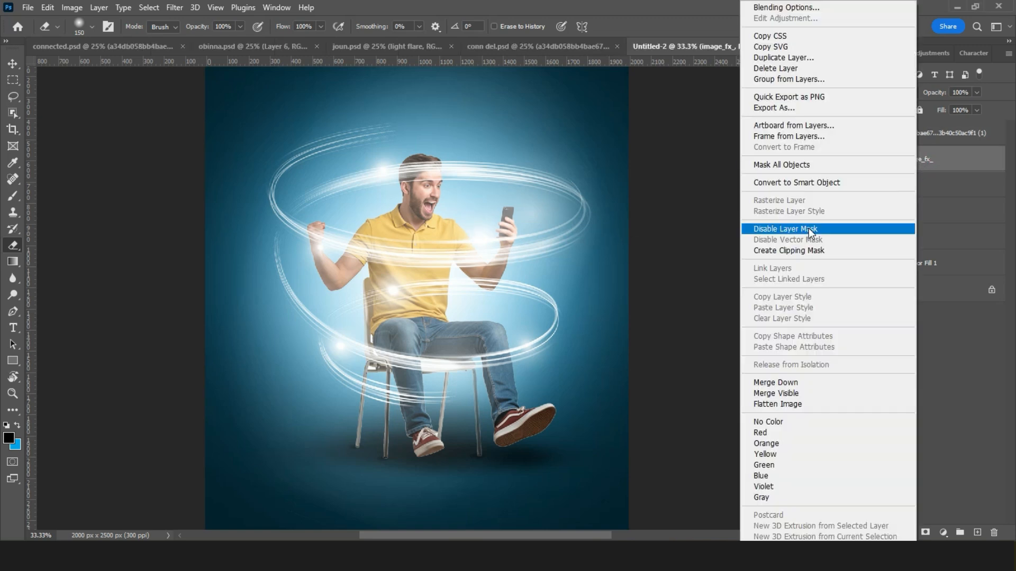
{"action": "left_click", "coordinate": [798, 183]}
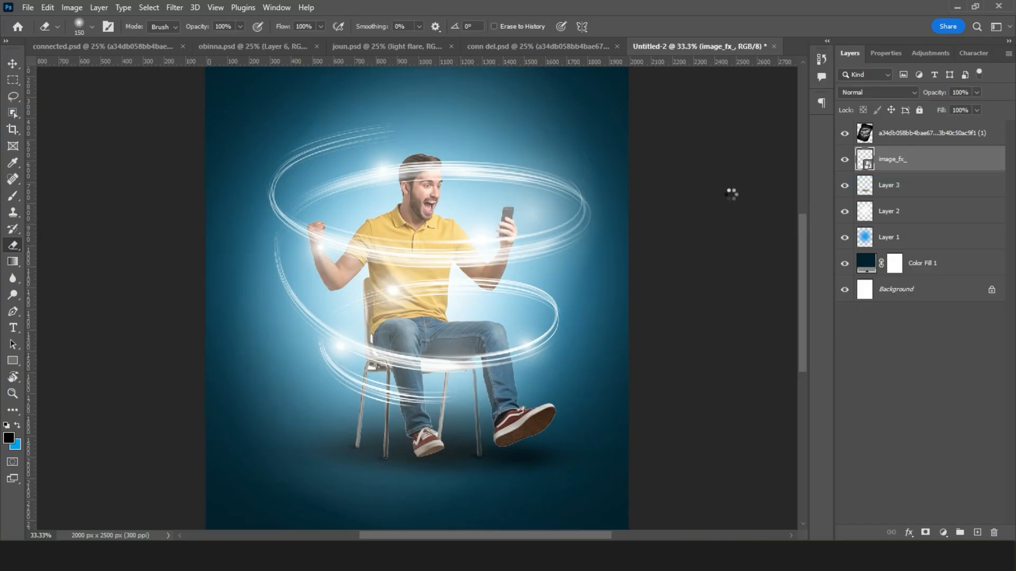
Step: Load the man's outline as a selection and add it to the light swirl layer as an inverted layer mask
{"action": "left_click", "coordinate": [866, 161], "text": "ctrl"}
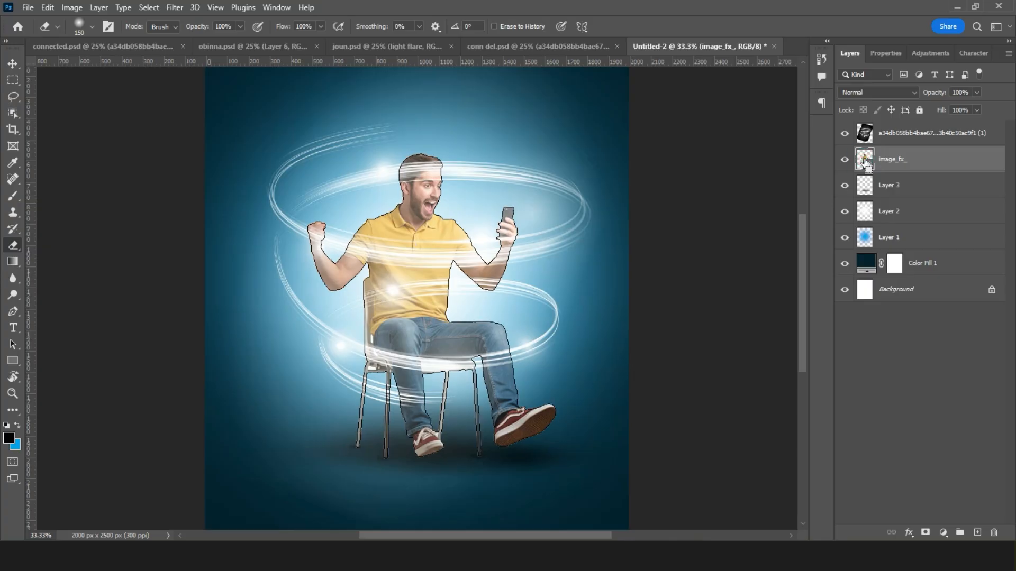
{"action": "left_click", "coordinate": [903, 132]}
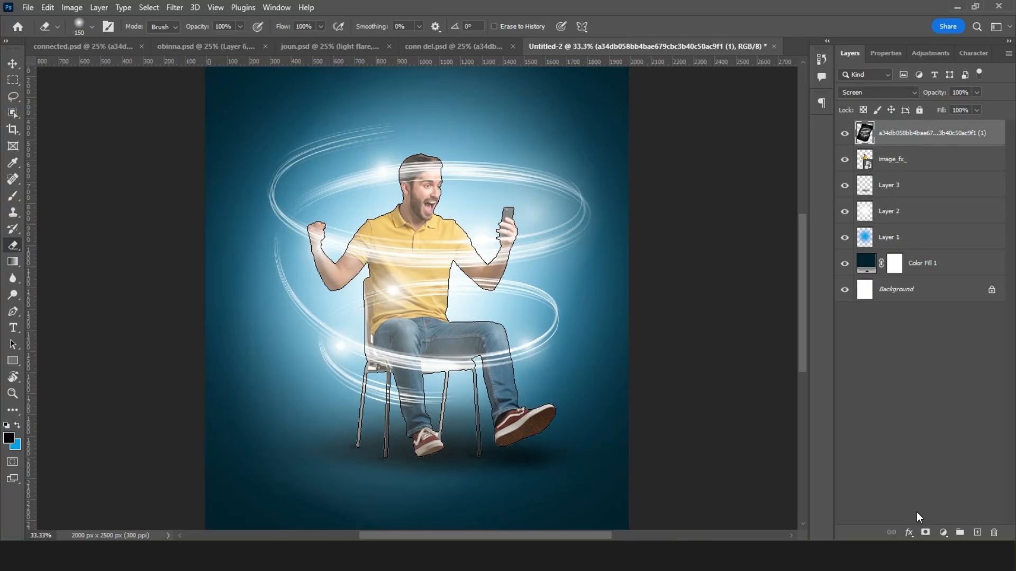
{"action": "left_click", "coordinate": [924, 533]}
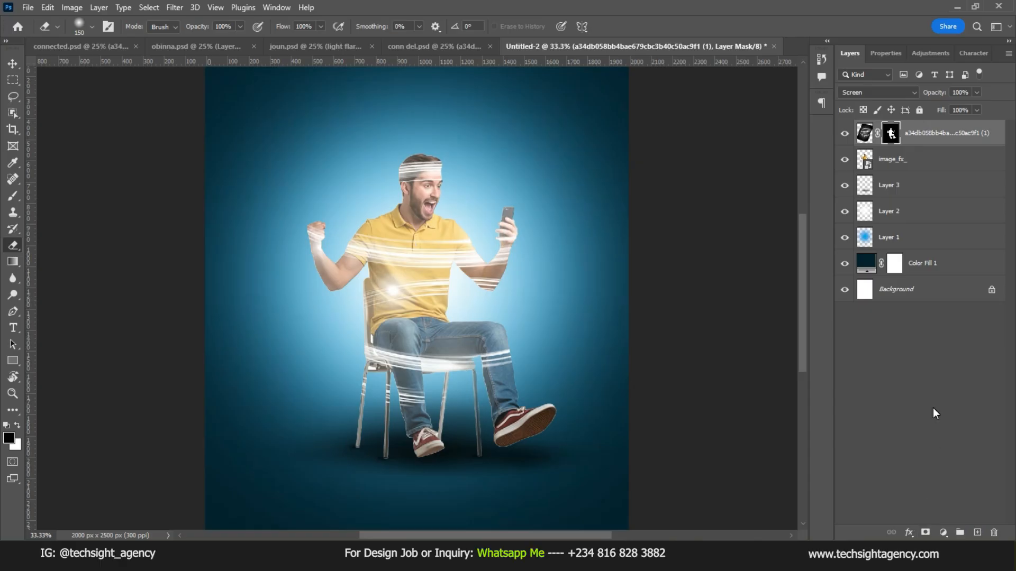
{"action": "key", "text": "ctrl+i"}
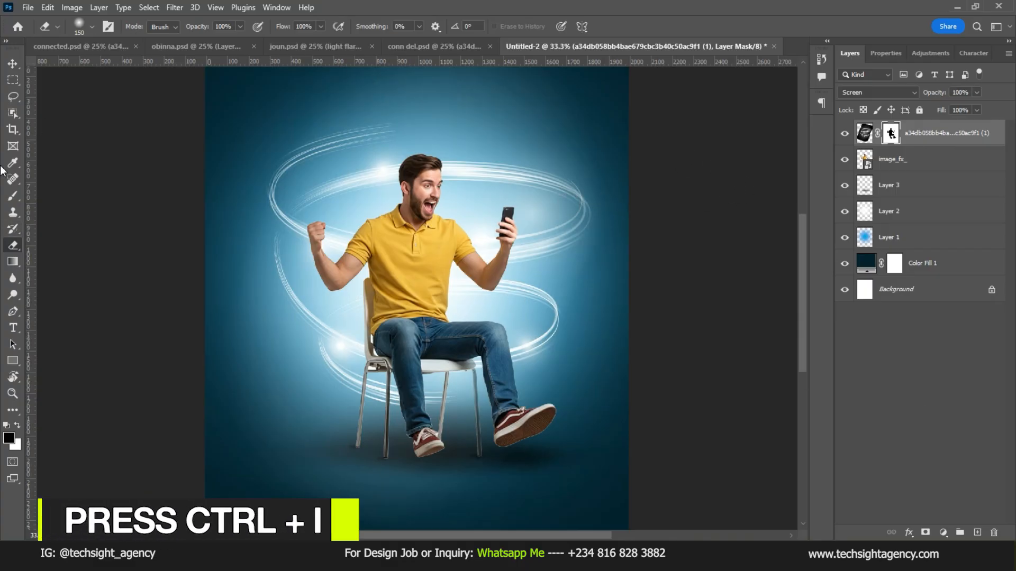
Step: Paint white on the swirl layer's mask with a soft 175 px brush to restore the light strand across the man's chest and arms
{"action": "key", "text": "b"}
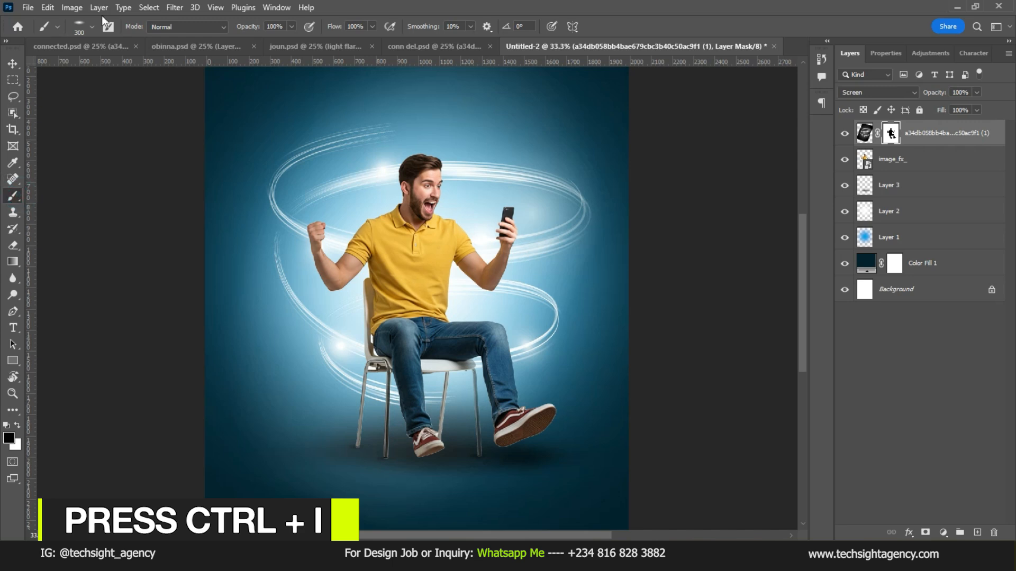
{"action": "left_click", "coordinate": [91, 27]}
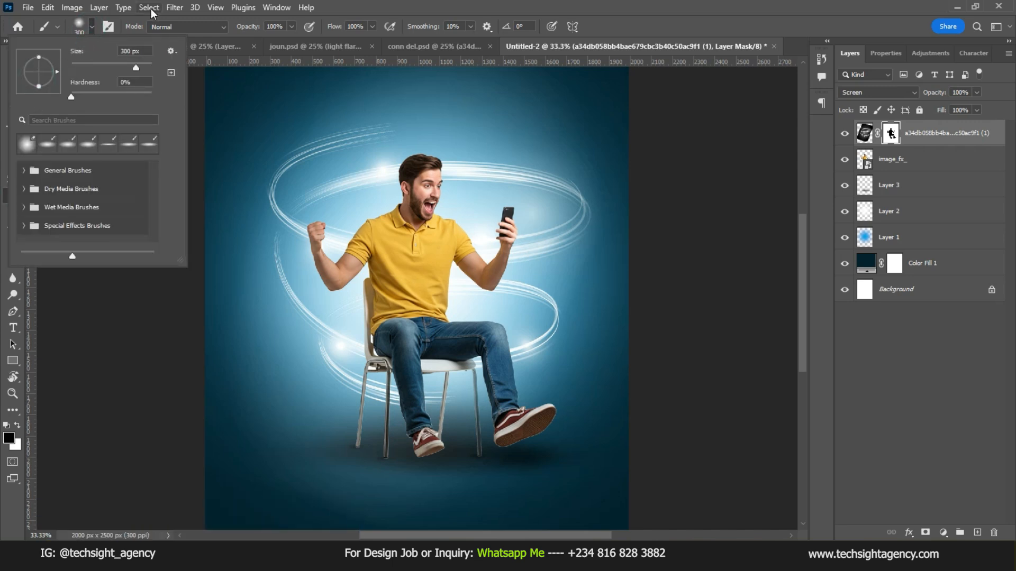
{"action": "left_click", "coordinate": [482, 2]}
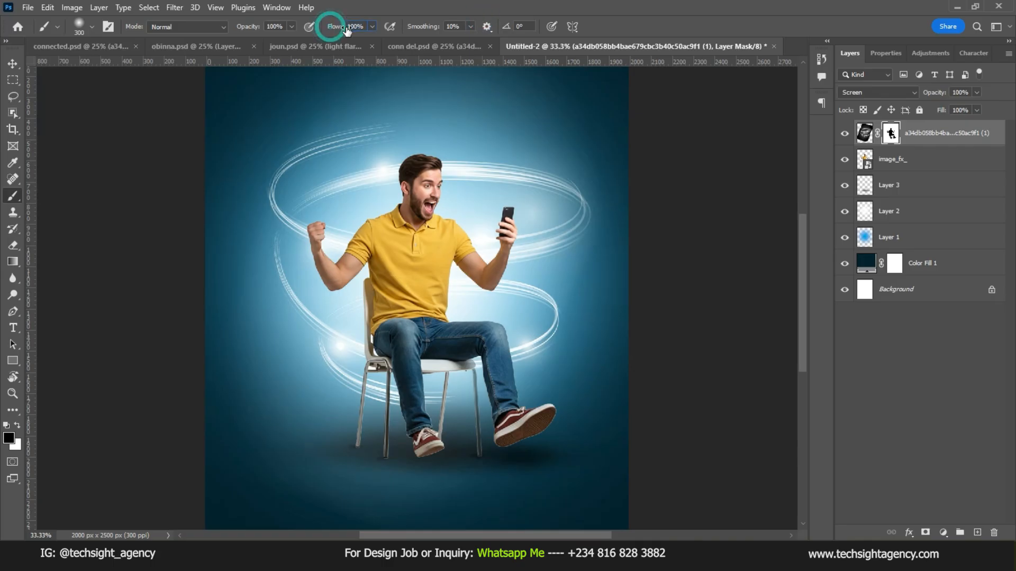
{"action": "left_click", "coordinate": [247, 26]}
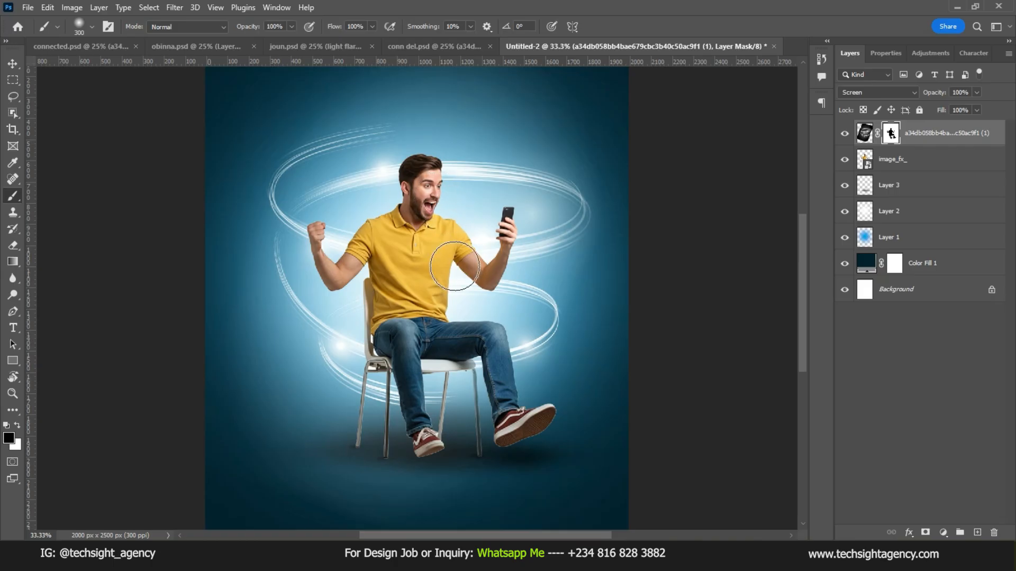
{"action": "key", "text": "bracketleft"}
{"action": "key", "text": "bracketleft"}
{"action": "key", "text": "bracketleft"}
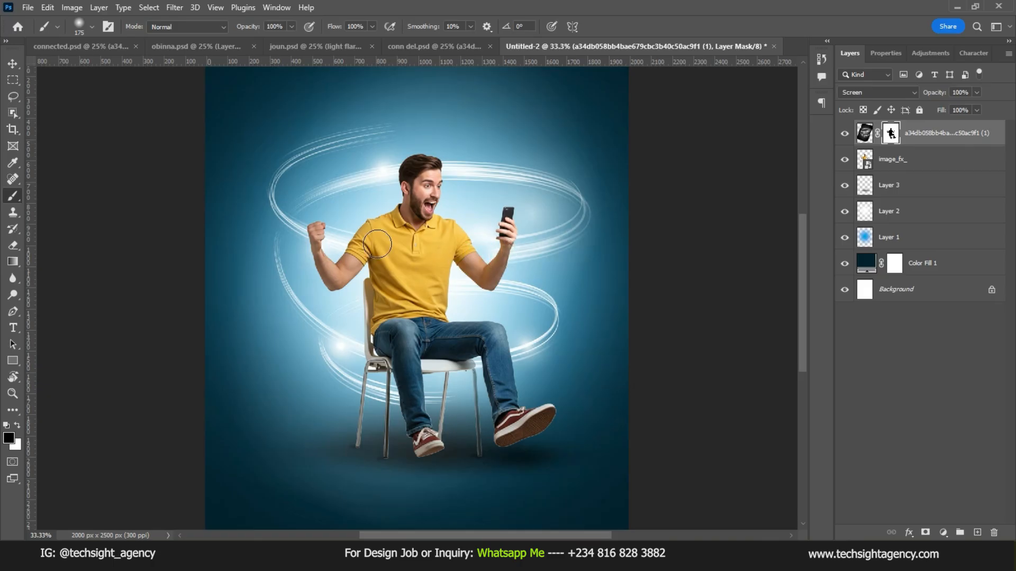
{"action": "left_click", "coordinate": [18, 426]}
{"action": "mouse_move", "coordinate": [500, 244]}
{"action": "left_mouse_down"}
{"action": "mouse_move", "coordinate": [347, 245]}
{"action": "mouse_move", "coordinate": [363, 237]}
{"action": "mouse_move", "coordinate": [350, 247]}
{"action": "left_mouse_up"}
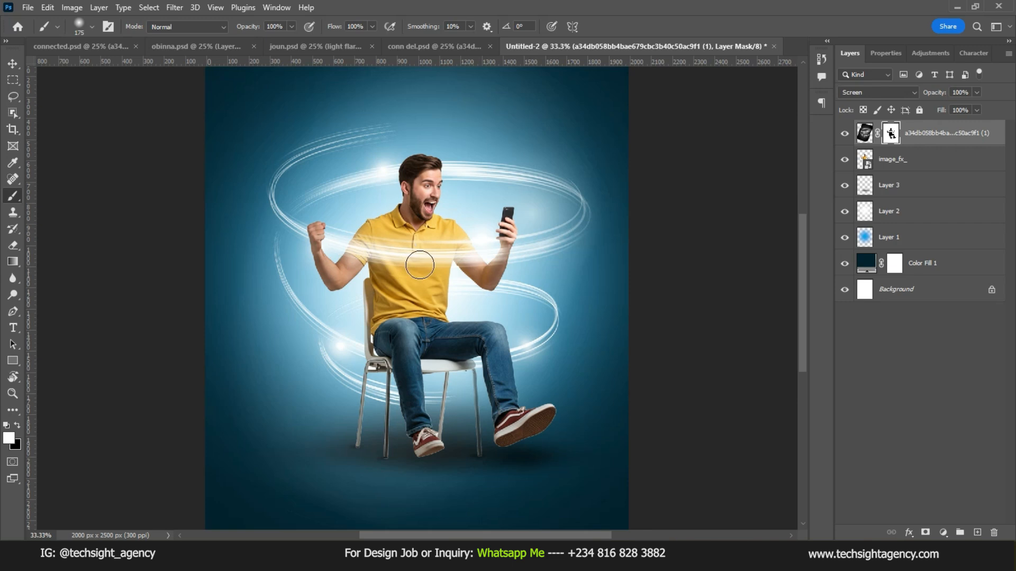
Step: Paint white on the swirl mask over the thighs, chair seat and raised fist to restore the remaining front light strands
{"action": "mouse_move", "coordinate": [531, 343]}
{"action": "left_mouse_down"}
{"action": "mouse_move", "coordinate": [437, 362]}
{"action": "mouse_move", "coordinate": [370, 358]}
{"action": "left_mouse_up"}
{"action": "mouse_move", "coordinate": [320, 327]}
{"action": "left_mouse_down"}
{"action": "mouse_move", "coordinate": [296, 303]}
{"action": "mouse_move", "coordinate": [280, 232]}
{"action": "mouse_move", "coordinate": [334, 244]}
{"action": "mouse_move", "coordinate": [268, 236]}
{"action": "mouse_move", "coordinate": [257, 203]}
{"action": "left_mouse_up"}
{"action": "left_click", "coordinate": [363, 244]}
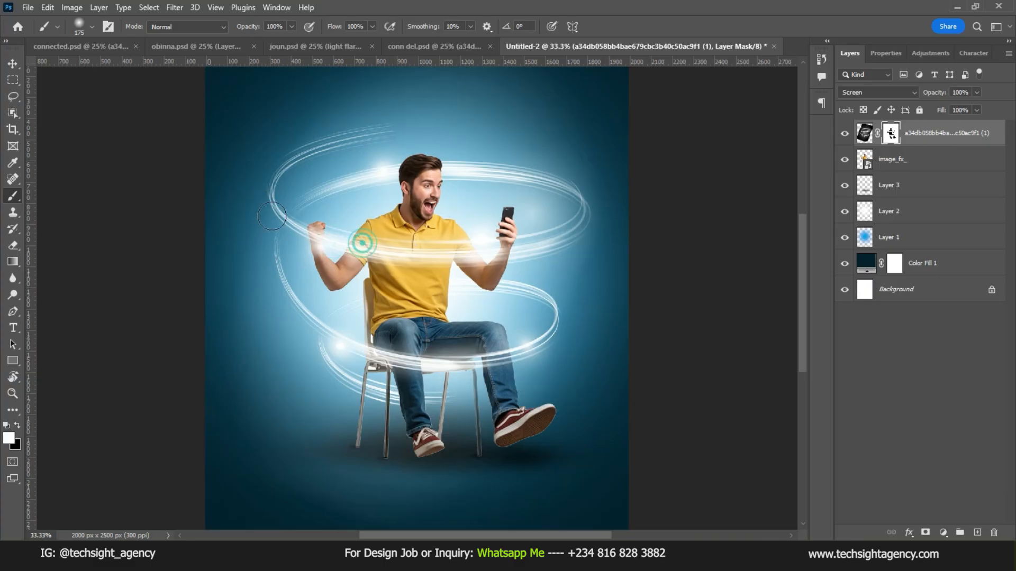
{"action": "left_click_drag", "start_coordinate": [377, 252], "coordinate": [375, 251]}
{"action": "left_click", "coordinate": [272, 210]}
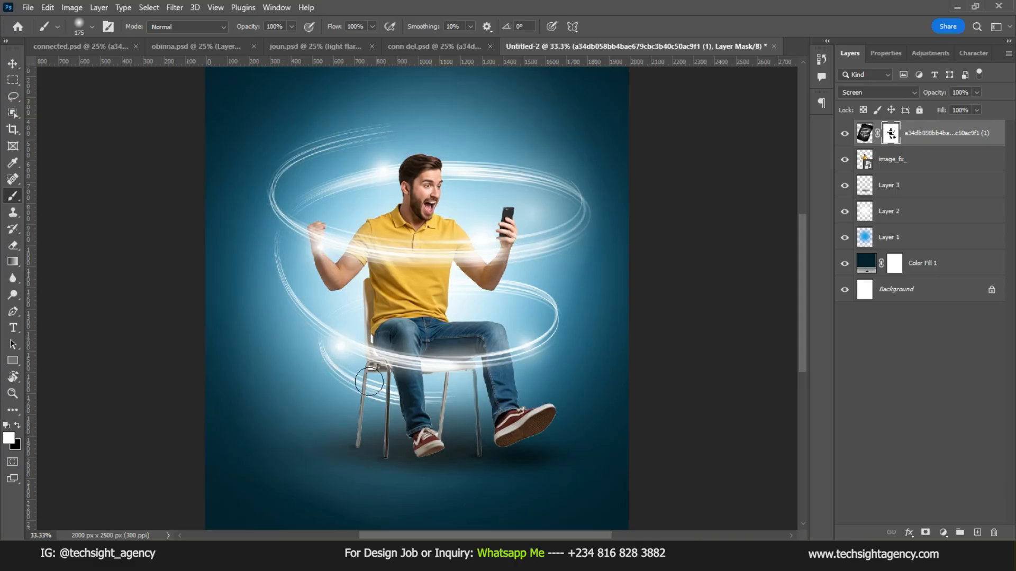
Step: Compare the composition with and without the Layer 2 glow behind the man
{"action": "key", "text": "ctrl+minus"}
{"action": "key", "text": "ctrl+minus"}
{"action": "key", "text": "ctrl+plus"}
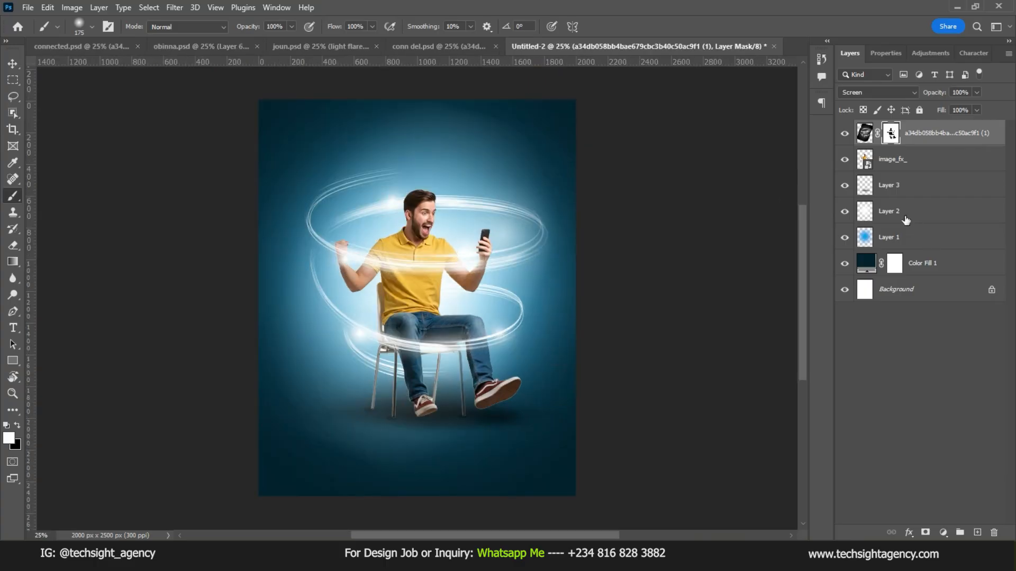
{"action": "left_click", "coordinate": [845, 212]}
{"action": "left_click", "coordinate": [844, 212]}
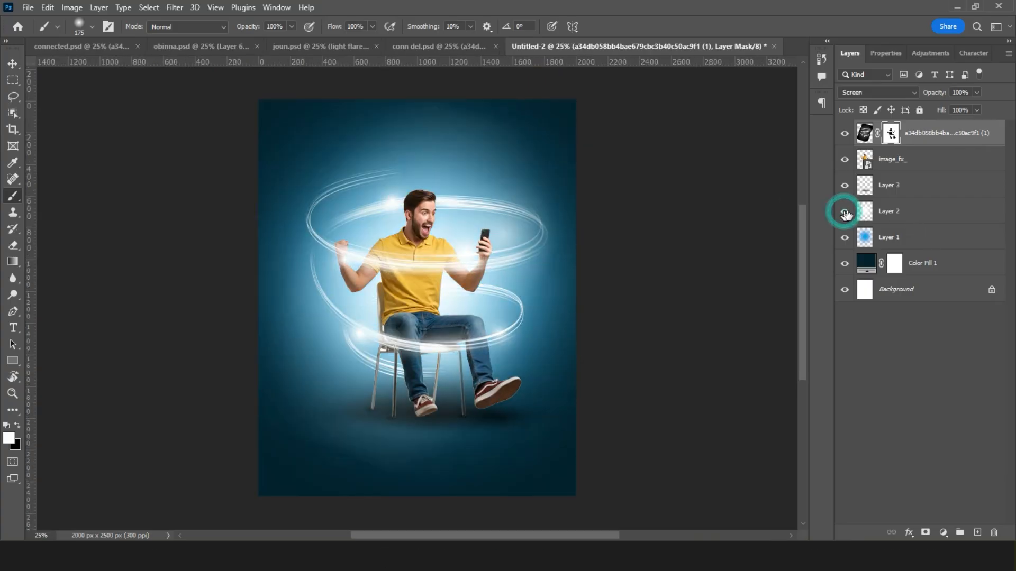
Step: Try a duplicate of the Layer 2 glow scaled to about 81% and moved slightly up, and delete the duplicate
{"action": "left_click", "coordinate": [901, 219]}
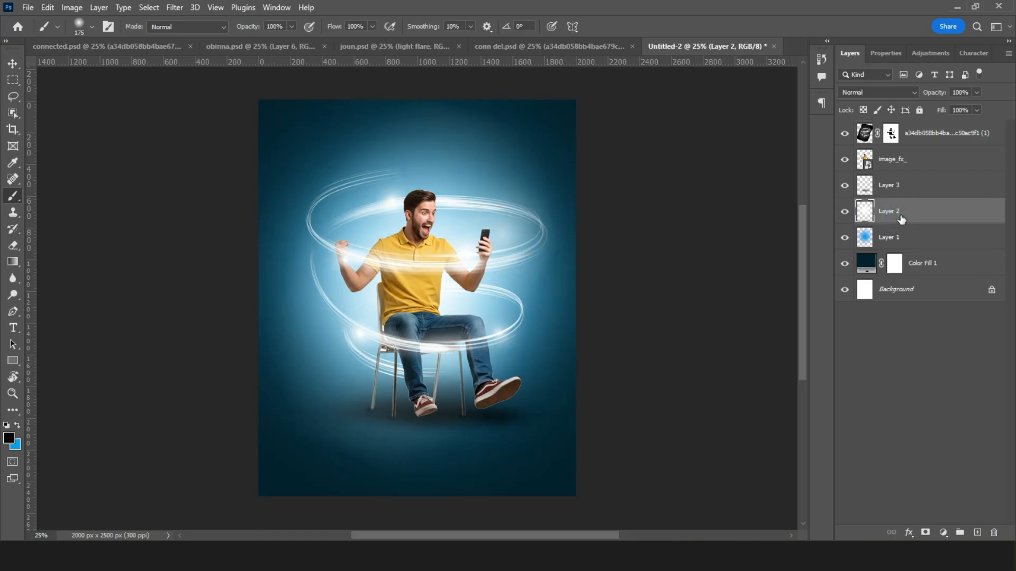
{"action": "key", "text": "ctrl+j"}
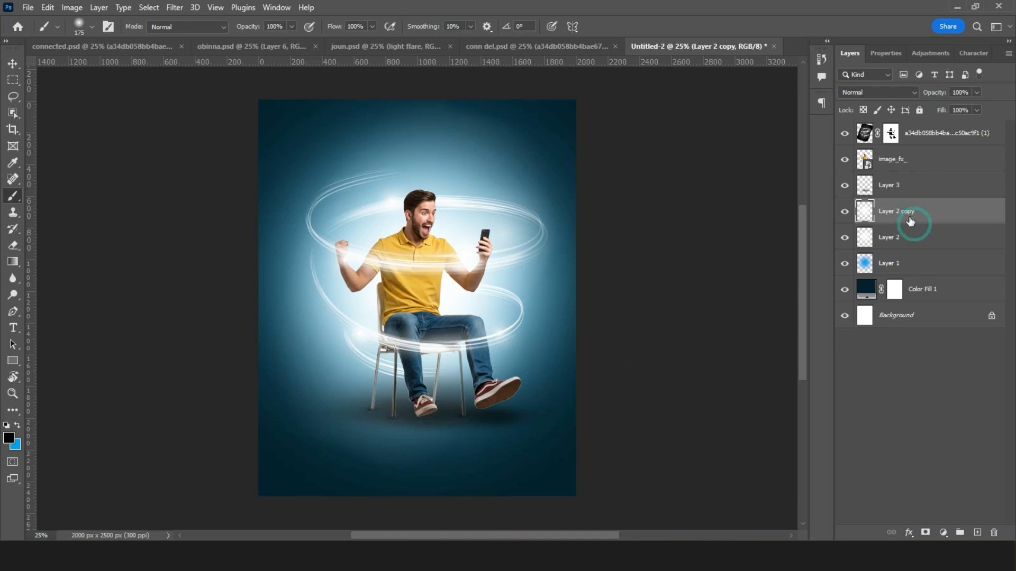
{"action": "key", "text": "ctrl+t"}
{"action": "key", "text": "ctrl+minus"}
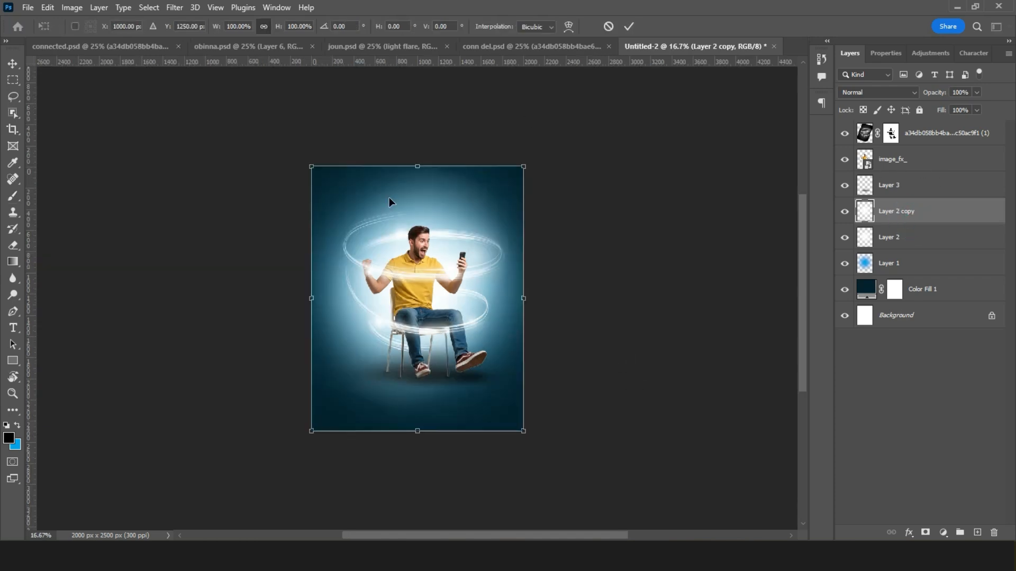
{"action": "left_click_drag", "start_coordinate": [416, 160], "coordinate": [415, 163]}
{"action": "left_click_drag", "start_coordinate": [421, 430], "coordinate": [415, 408]}
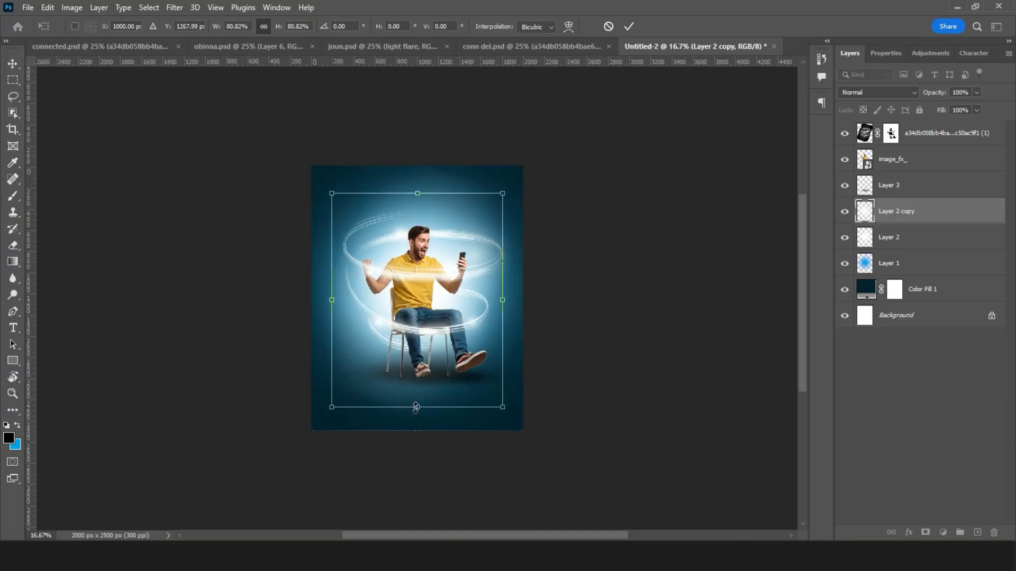
{"action": "left_click_drag", "start_coordinate": [403, 343], "coordinate": [403, 330]}
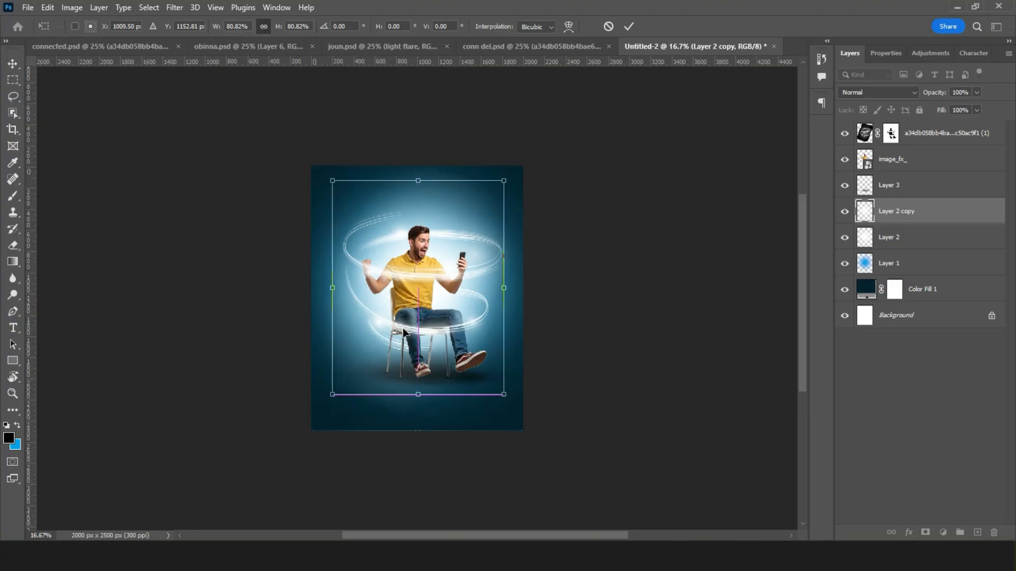
{"action": "key", "text": "Return"}
{"action": "key", "text": "ctrl+plus"}
{"action": "key", "text": "b"}
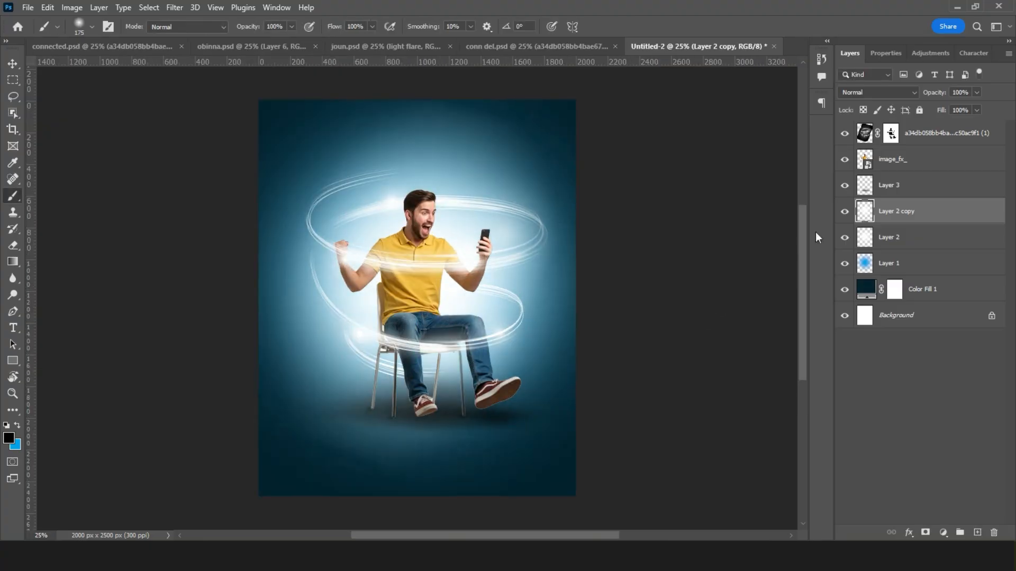
{"action": "key", "text": "Delete"}
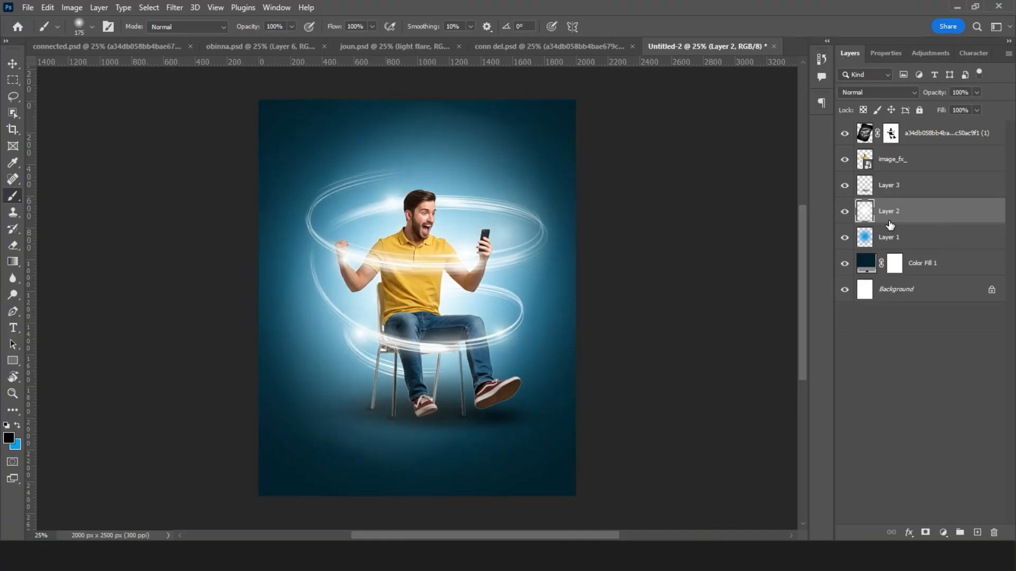
Step: Add a new layer above Layer 2 and dab a soft white glow behind the man's torso with a 1400 px brush
{"action": "left_click", "coordinate": [976, 534]}
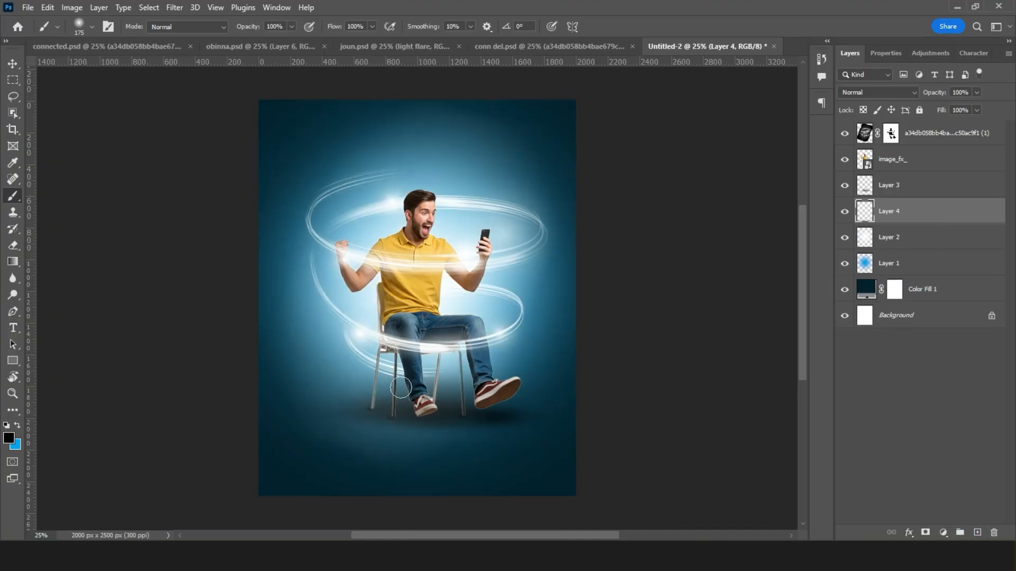
{"action": "key", "text": "bracketright"}
{"action": "key", "text": "bracketright"}
{"action": "key", "text": "bracketright"}
{"action": "key", "text": "bracketright"}
{"action": "key", "text": "bracketright"}
{"action": "key", "text": "bracketright"}
{"action": "key", "text": "bracketright"}
{"action": "key", "text": "bracketright"}
{"action": "key", "text": "bracketright"}
{"action": "key", "text": "bracketright"}
{"action": "key", "text": "bracketright"}
{"action": "key", "text": "bracketright"}
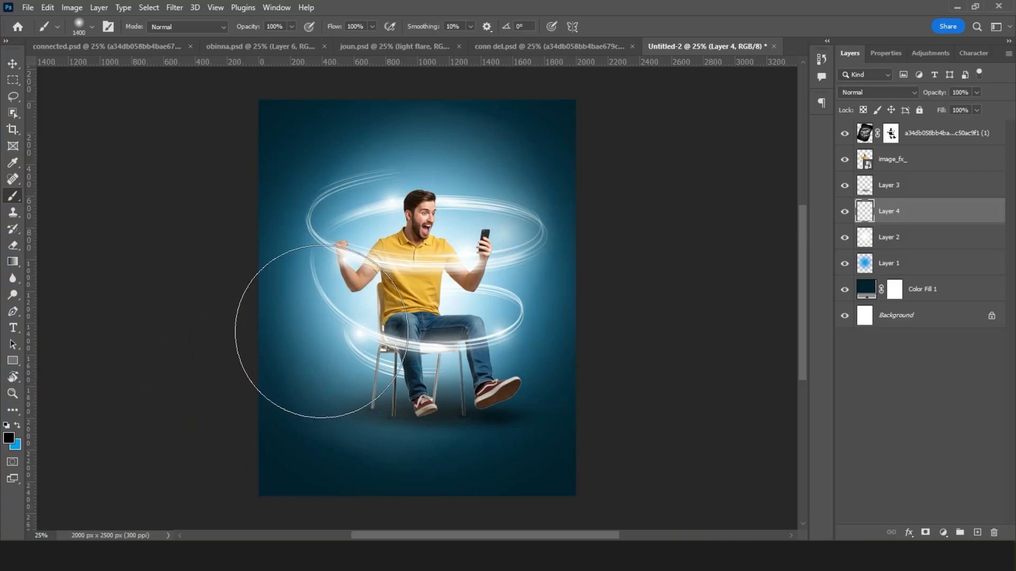
{"action": "left_click", "coordinate": [9, 438]}
{"action": "left_click_drag", "start_coordinate": [739, 195], "coordinate": [564, 136]}
{"action": "key", "text": "Return"}
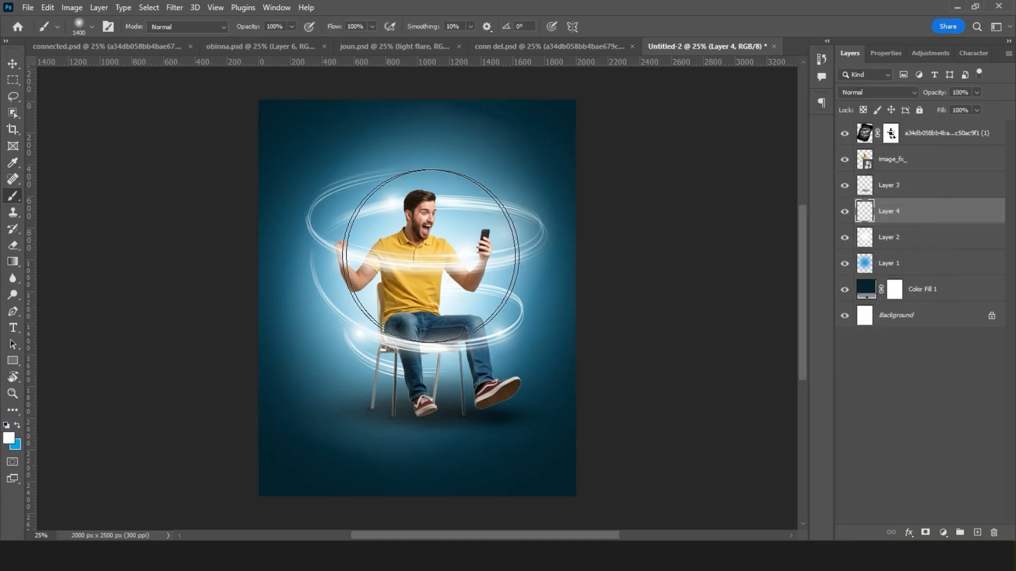
{"action": "left_click", "coordinate": [422, 262]}
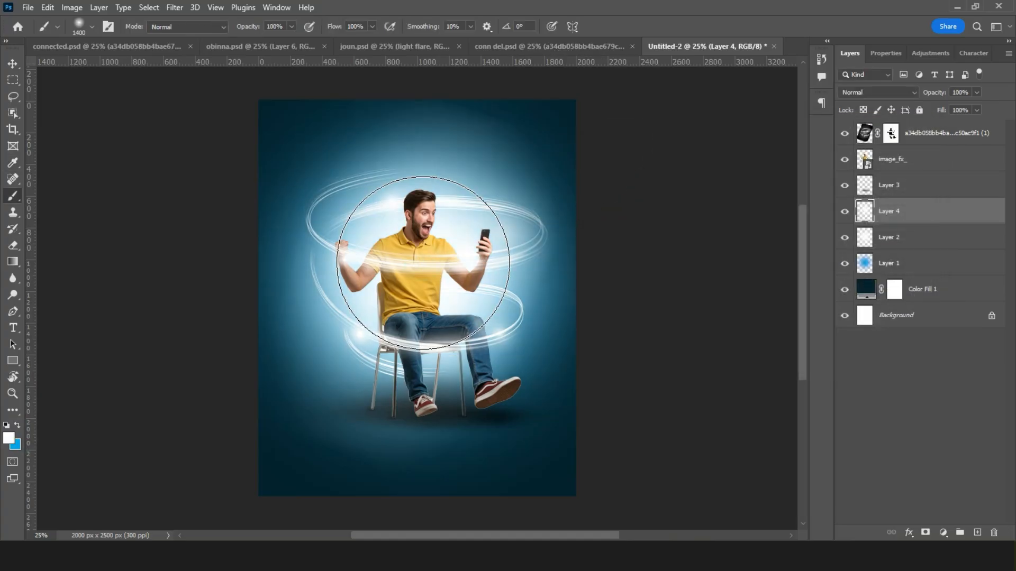
{"action": "left_click", "coordinate": [422, 263]}
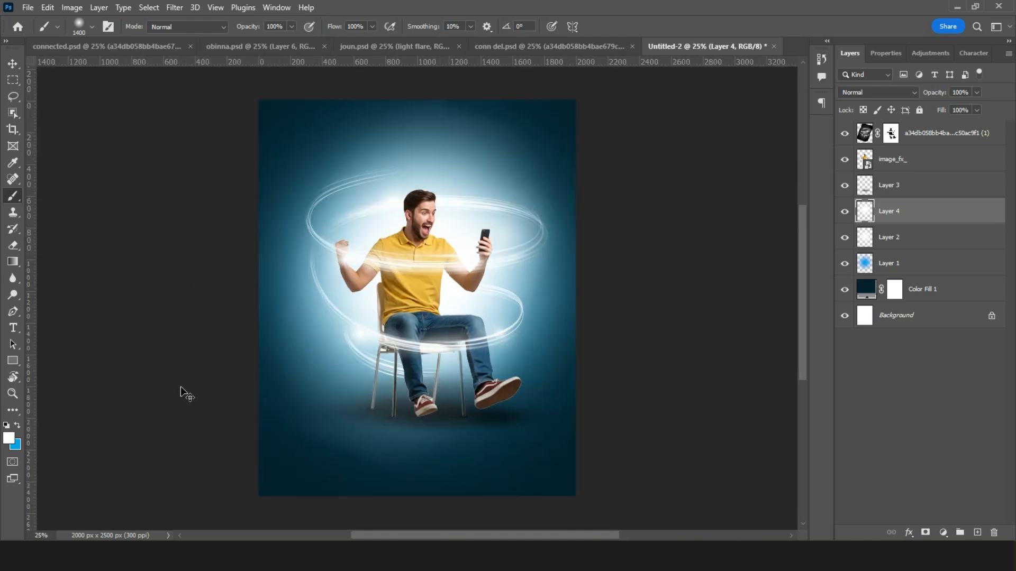
{"action": "key", "text": "ctrl+minus"}
{"action": "key", "text": "ctrl+plus"}
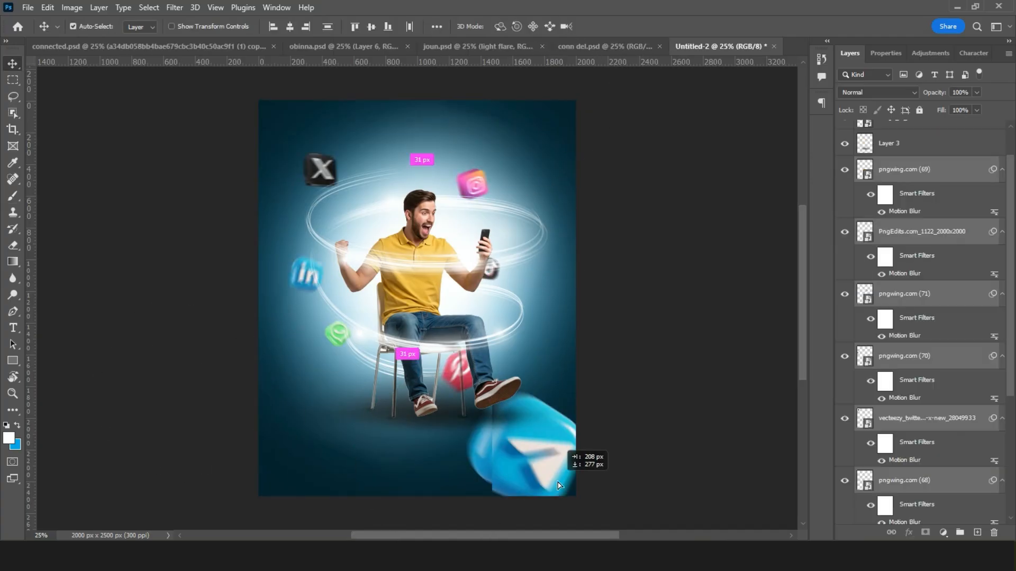
Step: Move the selected social media icon layers to the top of the layer stack, in front of the swirl, and deselect them
{"action": "left_click", "coordinate": [1010, 141]}
{"action": "left_click_drag", "start_coordinate": [939, 214], "coordinate": [924, 125]}
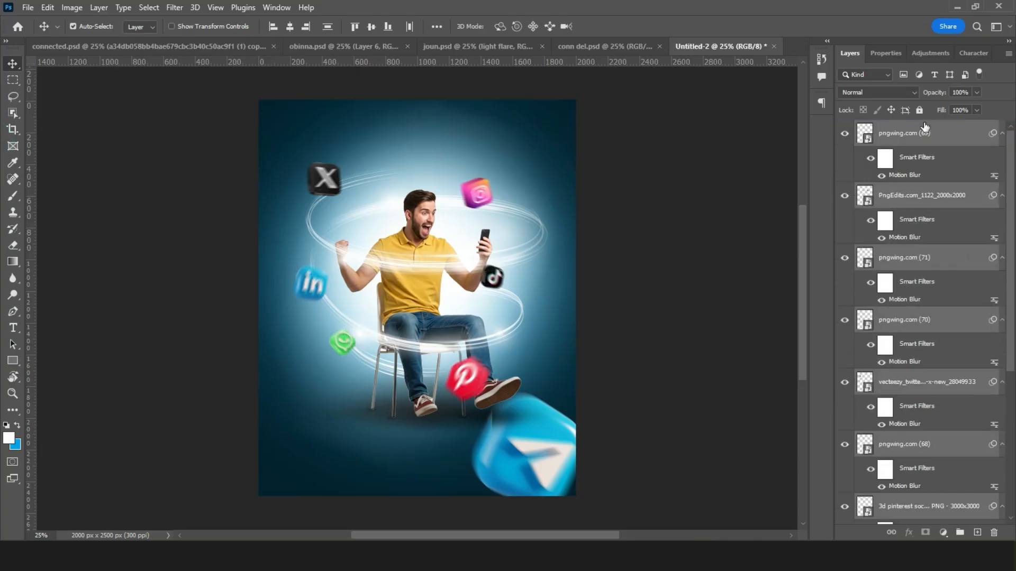
{"action": "left_click", "coordinate": [655, 406]}
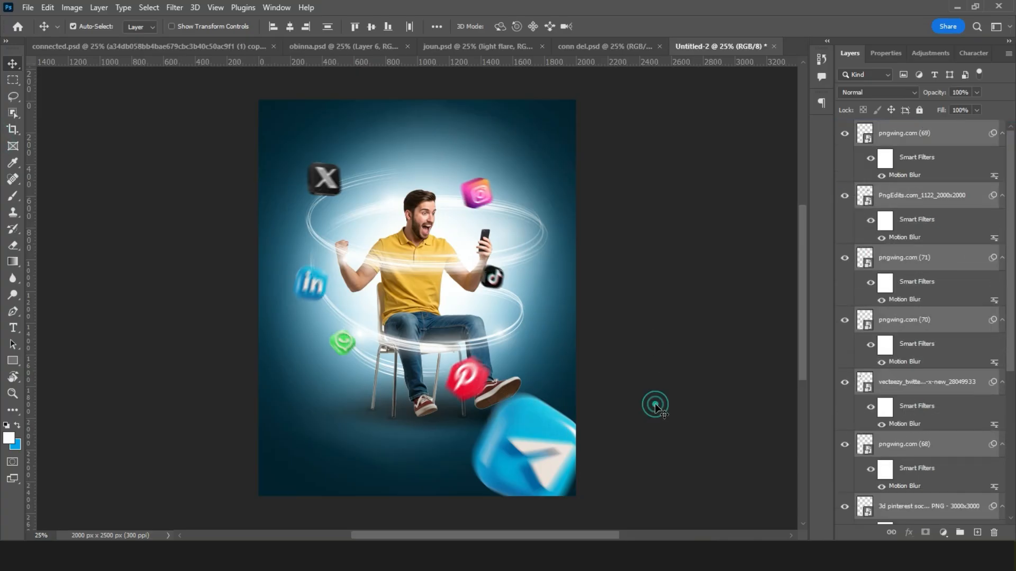
Step: Move the large Telegram icon to the flyer's lower-left corner and place the X icon, enlarged, partly off the lower-right corner
{"action": "left_click", "coordinate": [530, 475]}
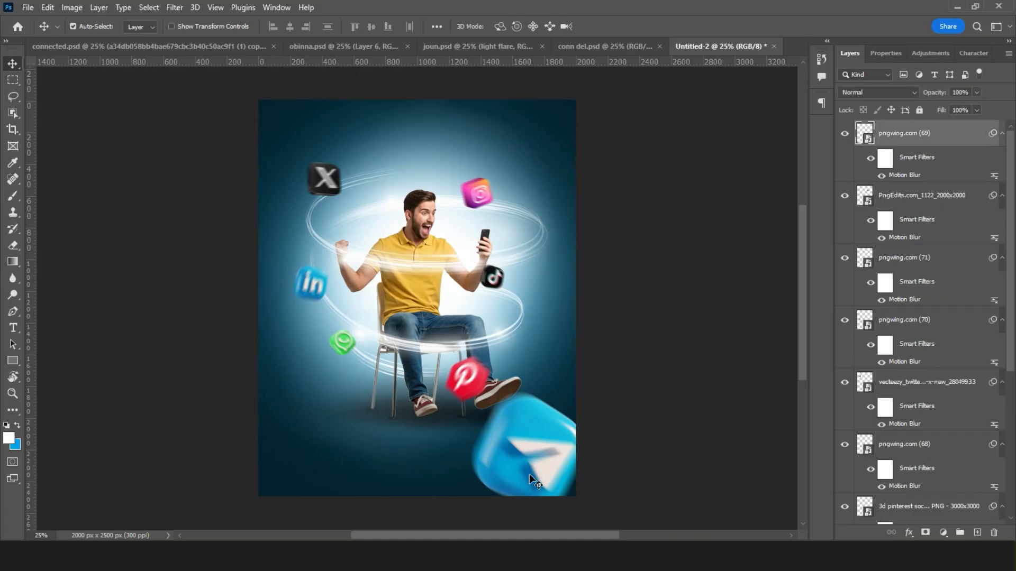
{"action": "left_click_drag", "start_coordinate": [533, 475], "coordinate": [313, 475]}
{"action": "left_click", "coordinate": [453, 345]}
{"action": "left_click_drag", "start_coordinate": [453, 345], "coordinate": [618, 516]}
{"action": "key", "text": "ctrl+t"}
{"action": "key", "text": "Return"}
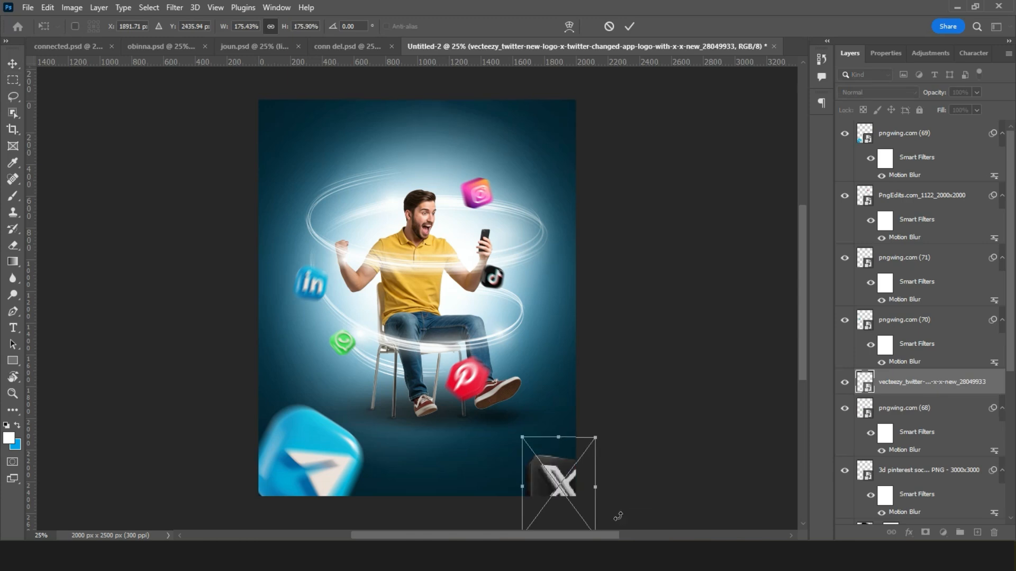
{"action": "left_click_drag", "start_coordinate": [525, 434], "coordinate": [511, 422]}
{"action": "key", "text": "Return"}
Step: Apply the last-used Motion Blur filter to the enlarged X icon
{"action": "key", "text": "ctrl+f"}
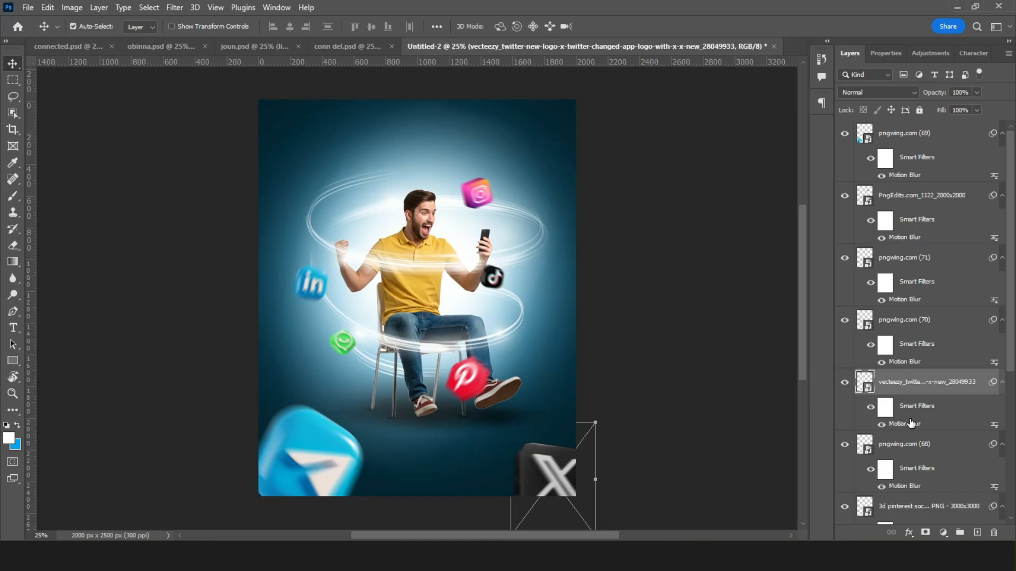
{"action": "left_click", "coordinate": [174, 8]}
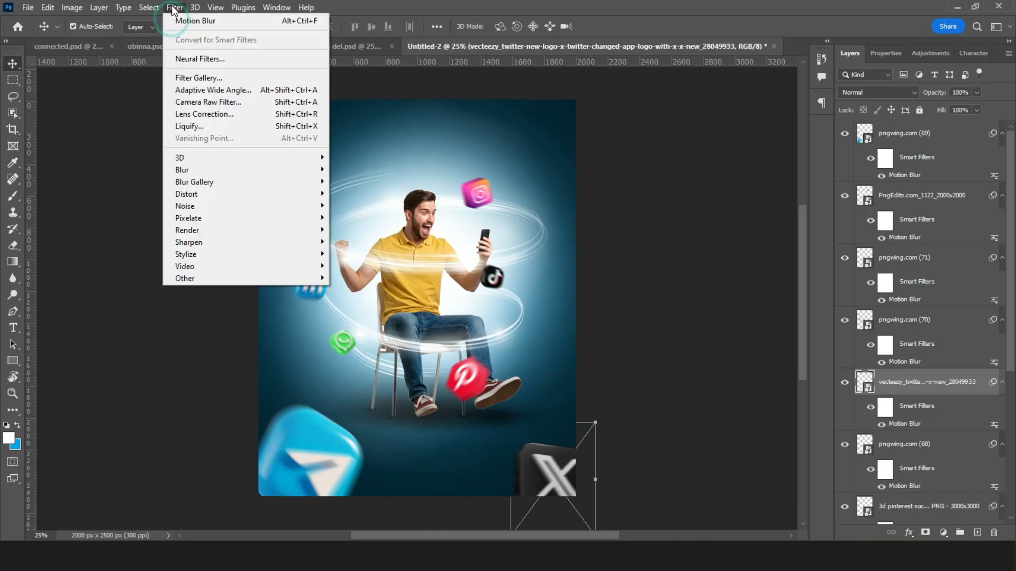
{"action": "left_click", "coordinate": [173, 8]}
{"action": "left_click", "coordinate": [167, 9]}
{"action": "left_click", "coordinate": [167, 9]}
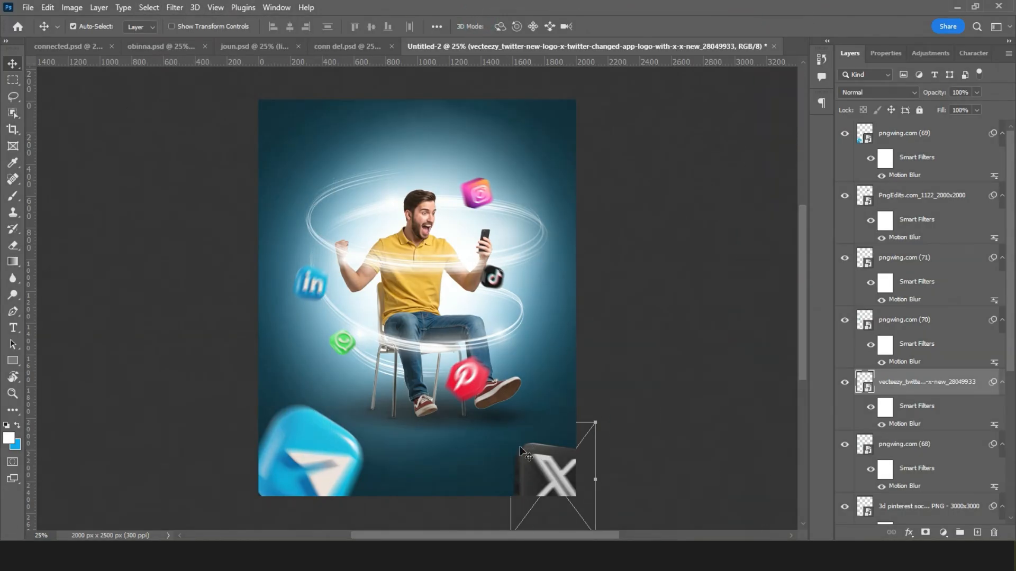
Step: Shrink the Telegram icon to match the other small icons and place it on the swirl's upper-left curve
{"action": "left_click_drag", "start_coordinate": [316, 451], "coordinate": [349, 185]}
{"action": "key", "text": "ctrl+t"}
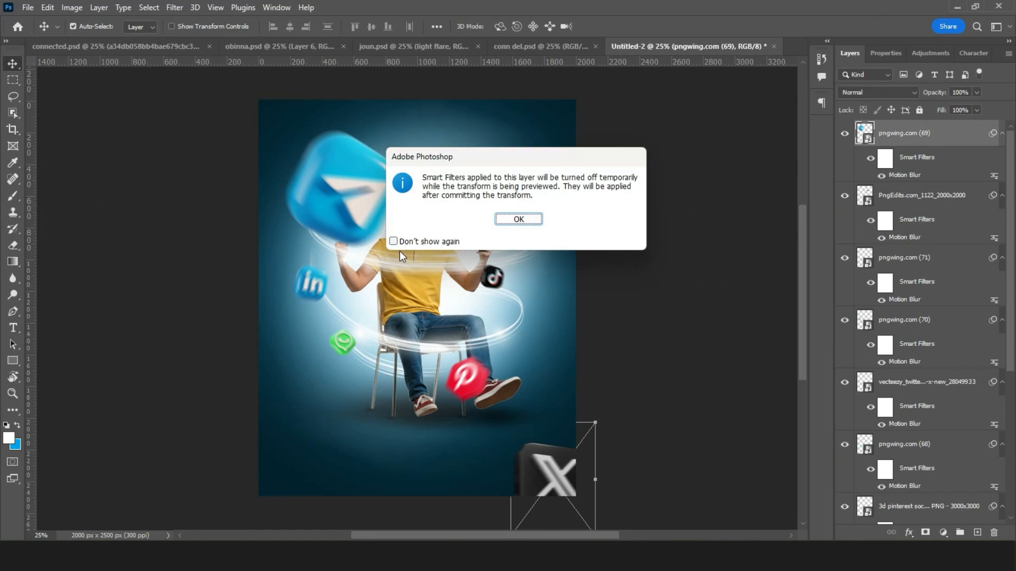
{"action": "key", "text": "Return"}
{"action": "left_click_drag", "start_coordinate": [418, 259], "coordinate": [343, 187]}
{"action": "left_click_drag", "start_coordinate": [322, 144], "coordinate": [346, 194]}
{"action": "key", "text": "Return"}
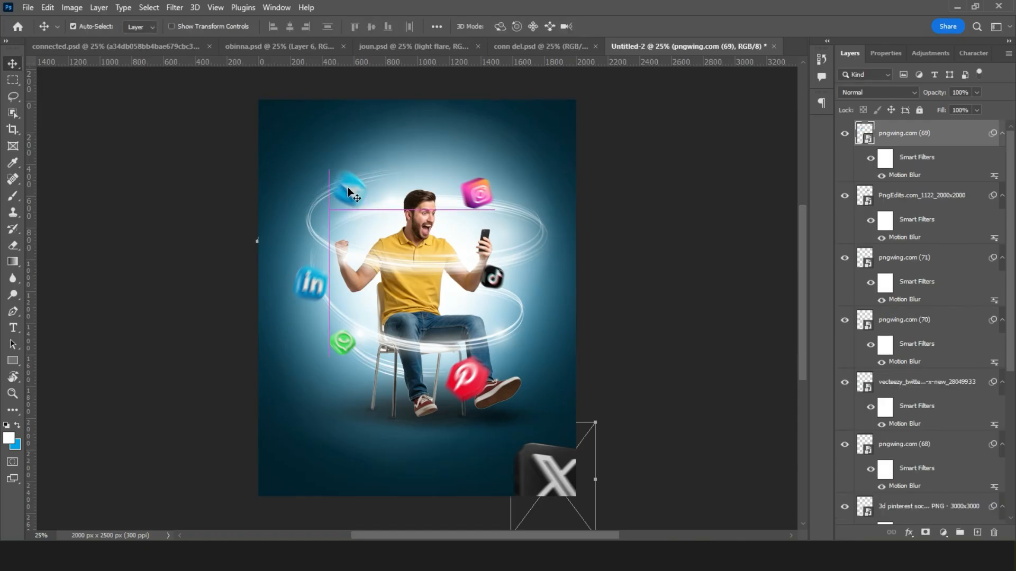
Step: Replace the Telegram icon's Motion Blur with a new one using a longer blur distance, after nudging the icon slightly left
{"action": "left_click_drag", "start_coordinate": [919, 180], "coordinate": [994, 535]}
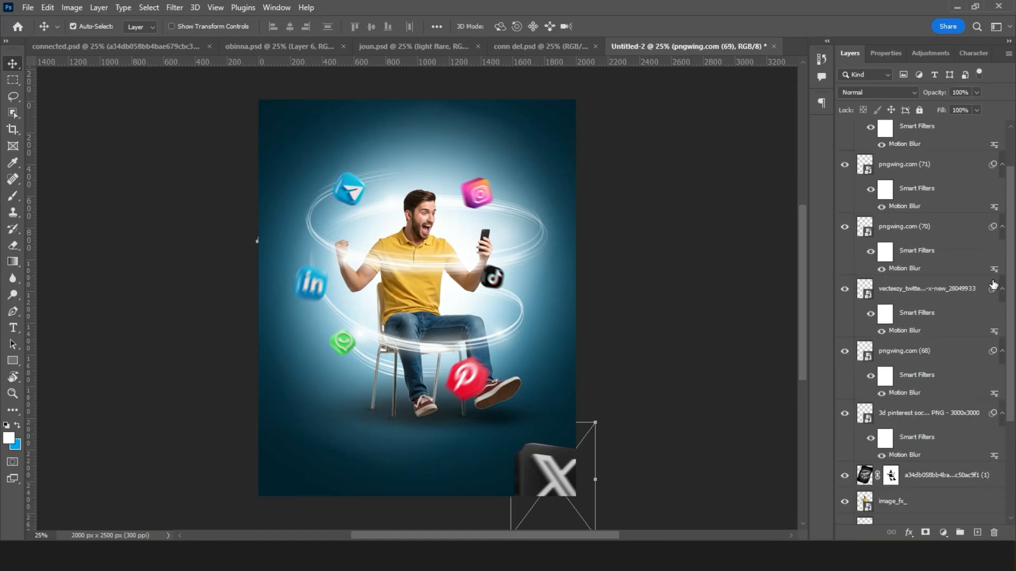
{"action": "left_click", "coordinate": [1011, 142]}
{"action": "left_click_drag", "start_coordinate": [365, 196], "coordinate": [360, 199]}
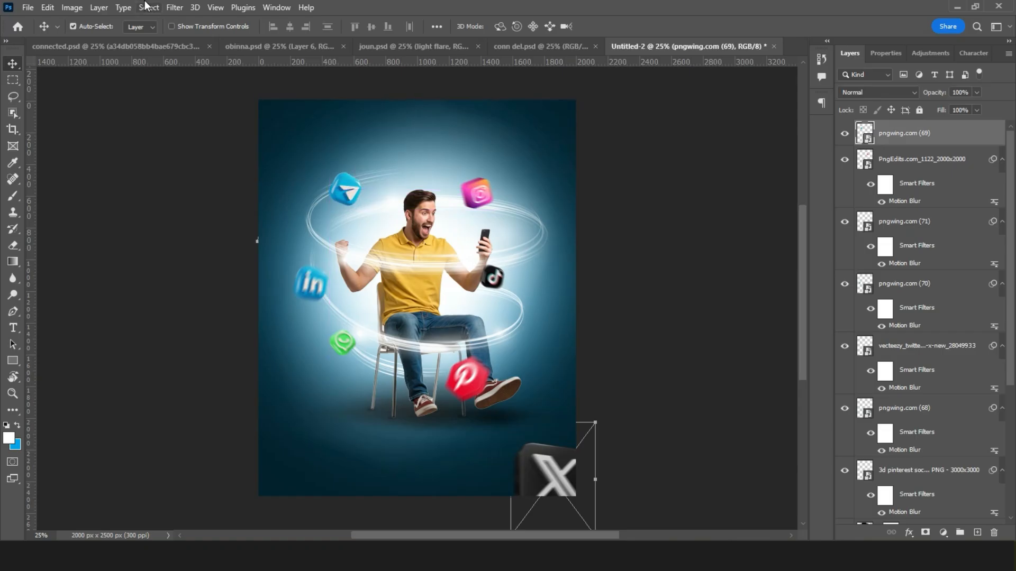
{"action": "left_click", "coordinate": [175, 8]}
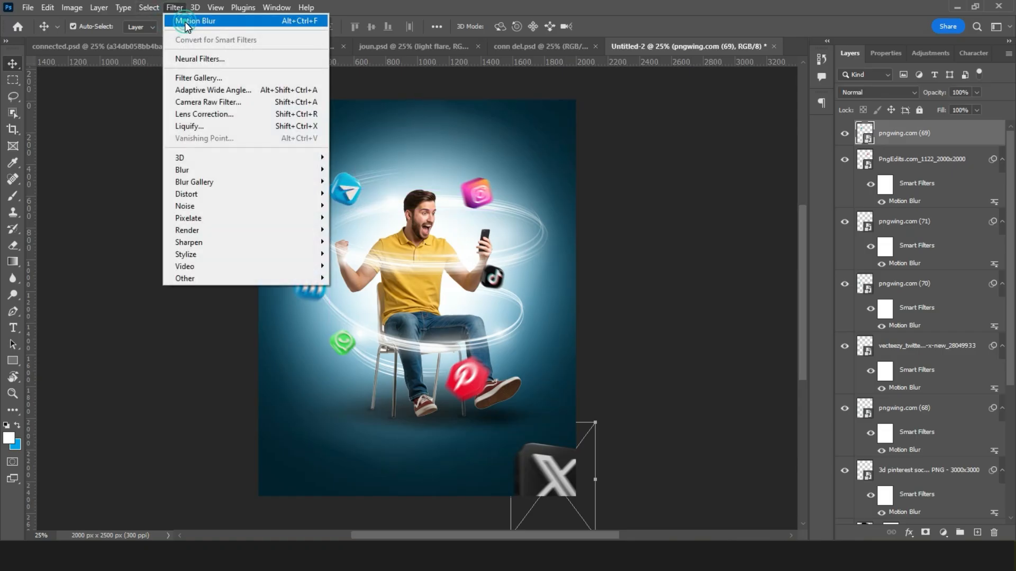
{"action": "left_click", "coordinate": [185, 20]}
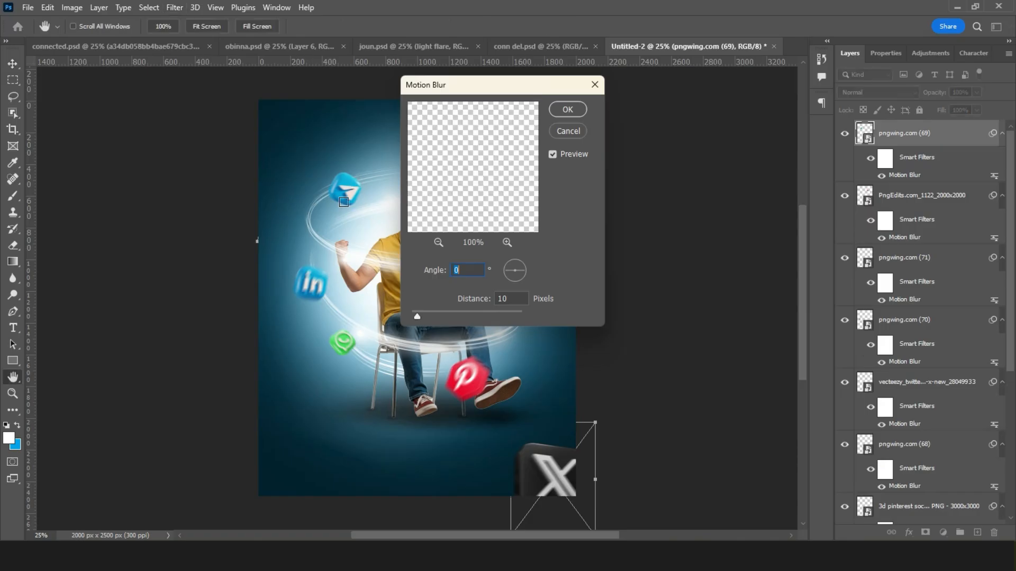
{"action": "left_click_drag", "start_coordinate": [418, 317], "coordinate": [437, 316]}
{"action": "key", "text": "Return"}
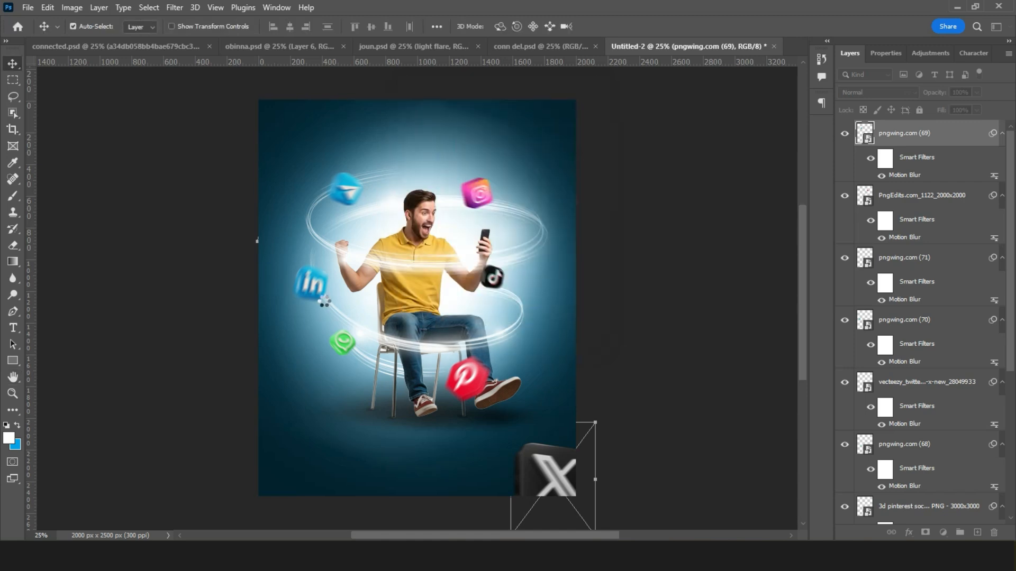
Step: Shift the LinkedIn and WhatsApp icons inward onto the swirl's left side
{"action": "left_click_drag", "start_coordinate": [316, 293], "coordinate": [321, 277]}
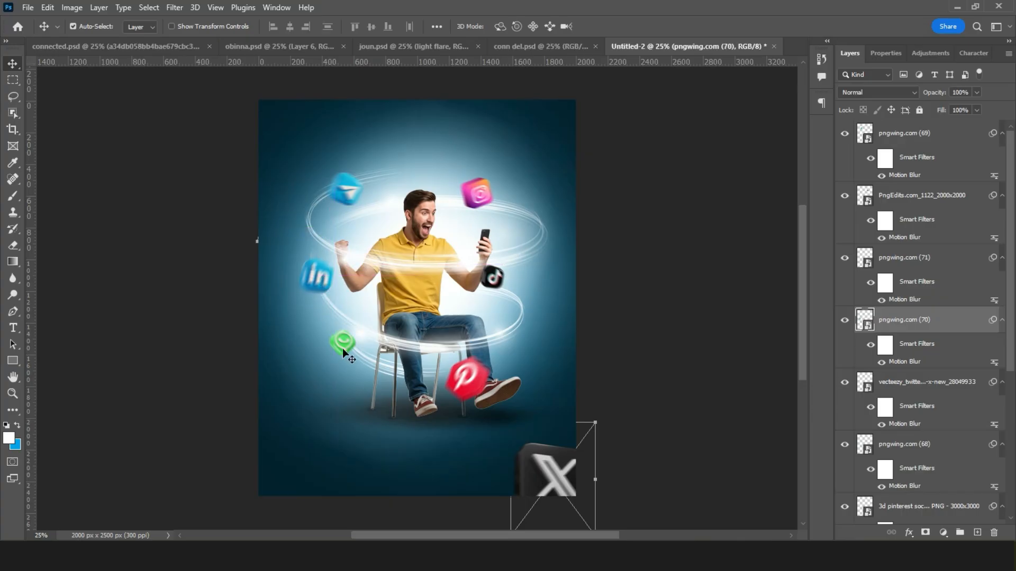
{"action": "left_click_drag", "start_coordinate": [346, 350], "coordinate": [354, 354]}
{"action": "left_click_drag", "start_coordinate": [317, 286], "coordinate": [318, 290]}
Step: Spread the Instagram, TikTok and Pinterest icons outward along the swirl's right side and lower the WhatsApp icon beside the chair
{"action": "left_click_drag", "start_coordinate": [482, 198], "coordinate": [536, 238]}
{"action": "left_click_drag", "start_coordinate": [496, 286], "coordinate": [521, 322]}
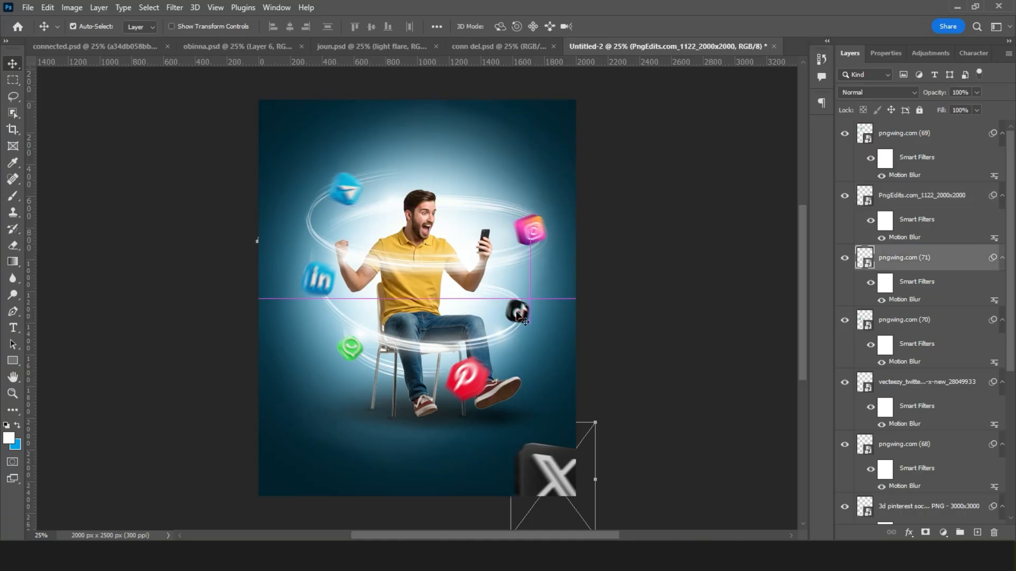
{"action": "left_click_drag", "start_coordinate": [468, 398], "coordinate": [501, 410]}
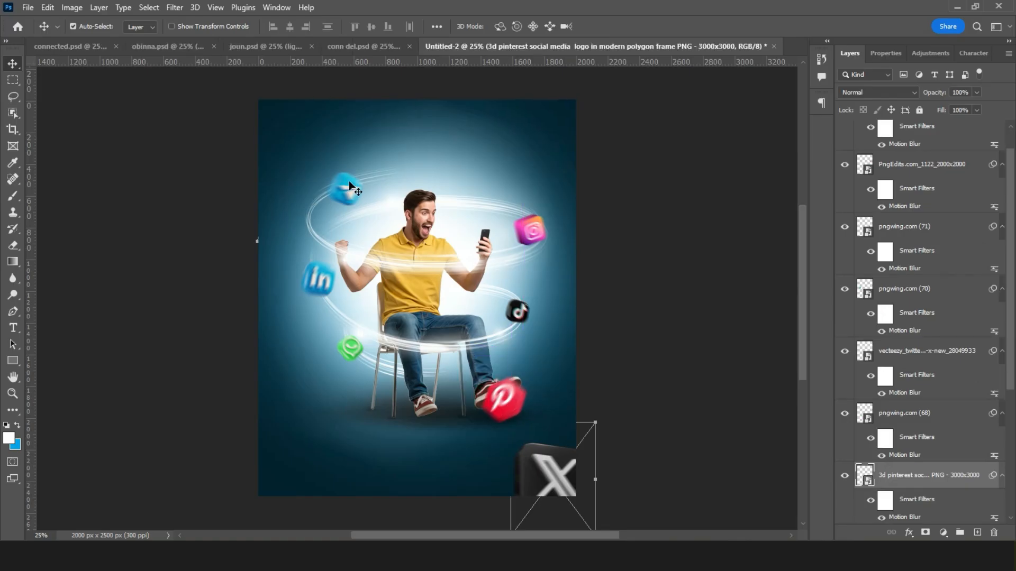
{"action": "left_click_drag", "start_coordinate": [355, 353], "coordinate": [364, 362]}
{"action": "key", "text": "ctrl"}
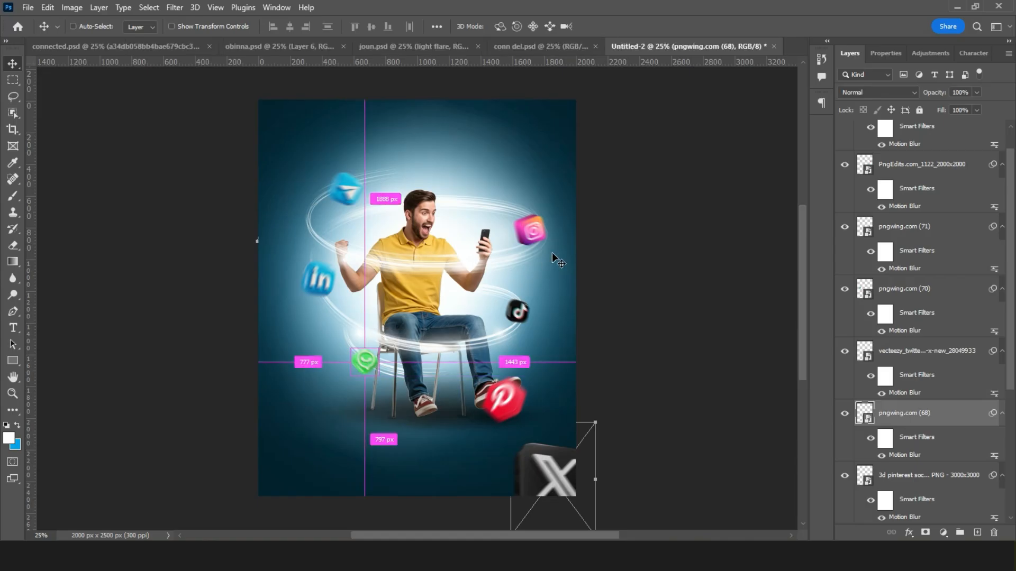
{"action": "scroll", "coordinate": [551, 252], "scroll_direction": "up", "scroll_amount": 2}
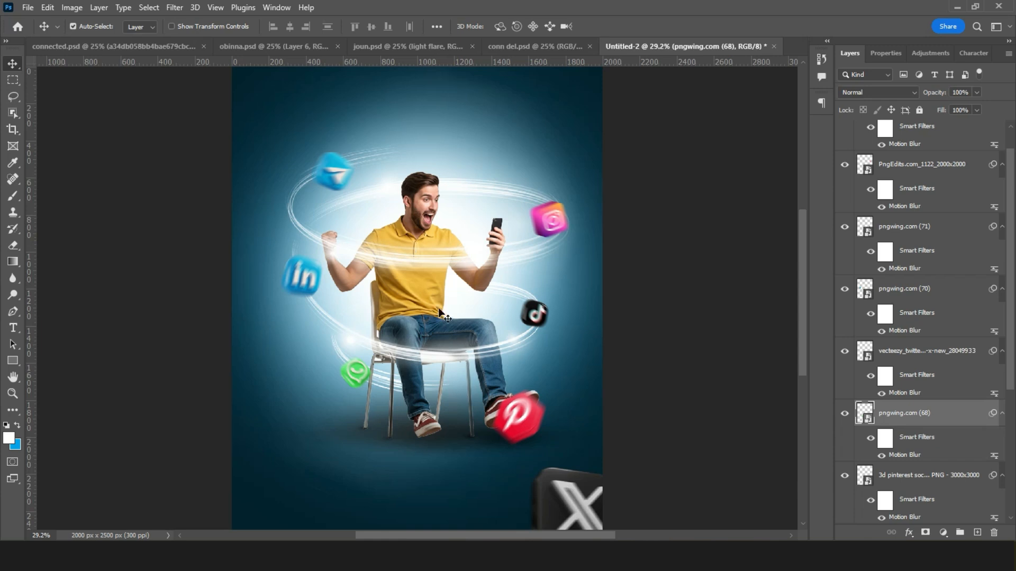
{"action": "key", "text": "ctrl+minus"}
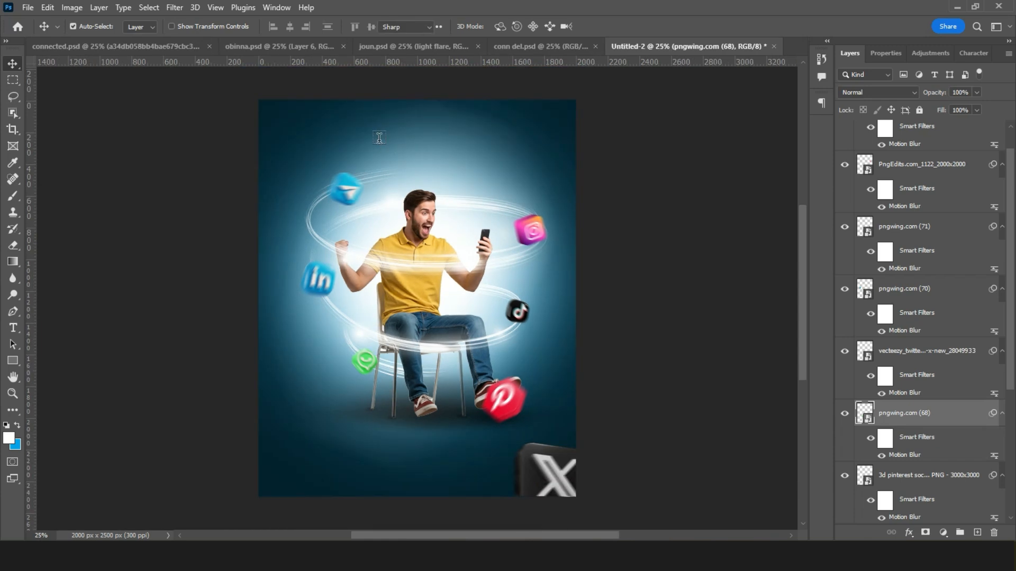
Step: Add the two-line headline "stay connected" above the man in Montserrat Bold
{"action": "key", "text": "t"}
{"action": "scroll", "coordinate": [1012, 143], "scroll_direction": "up", "scroll_amount": 1}
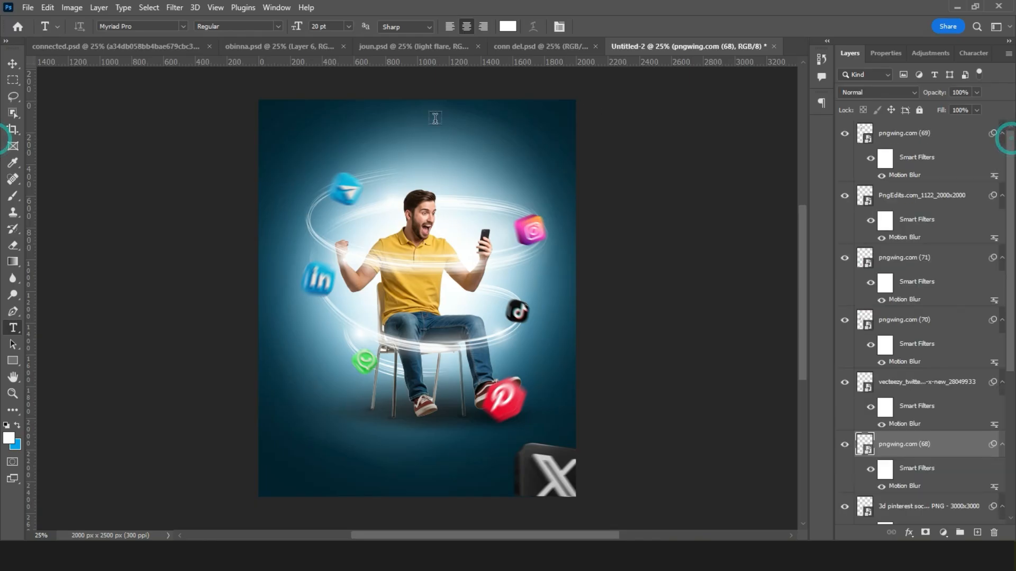
{"action": "left_click", "coordinate": [392, 125]}
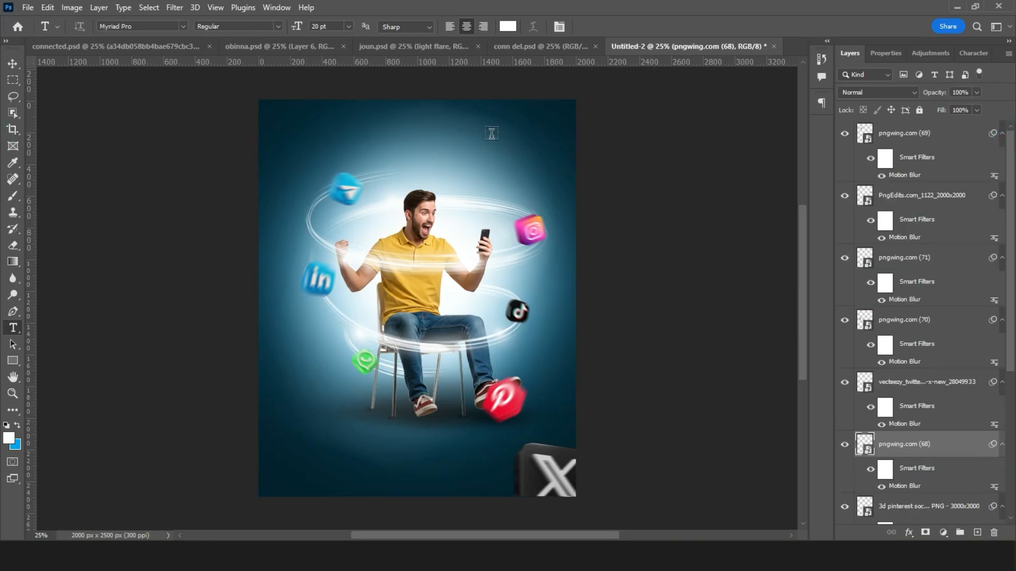
{"action": "left_click", "coordinate": [141, 26]}
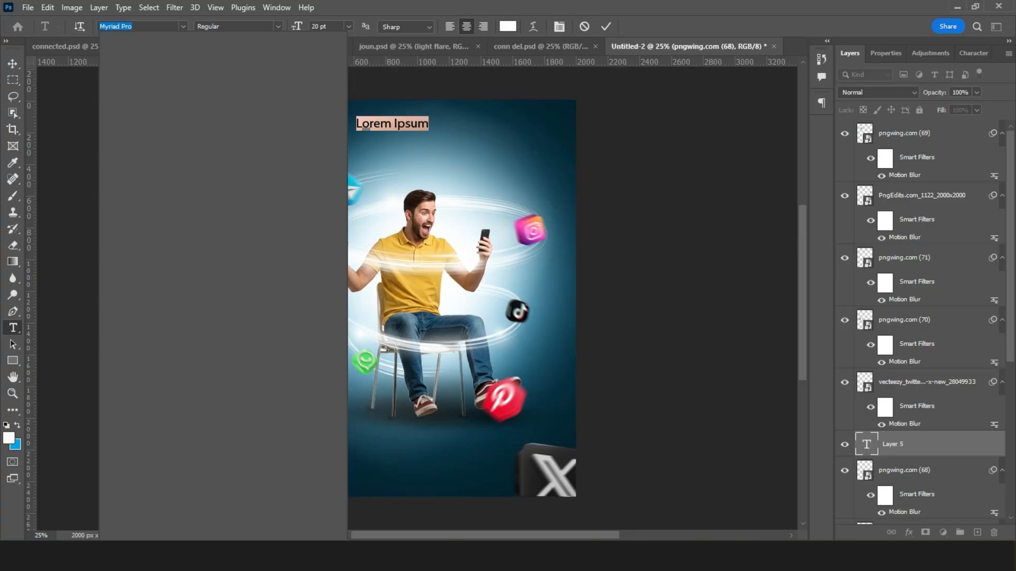
{"action": "type", "text": "mo"}
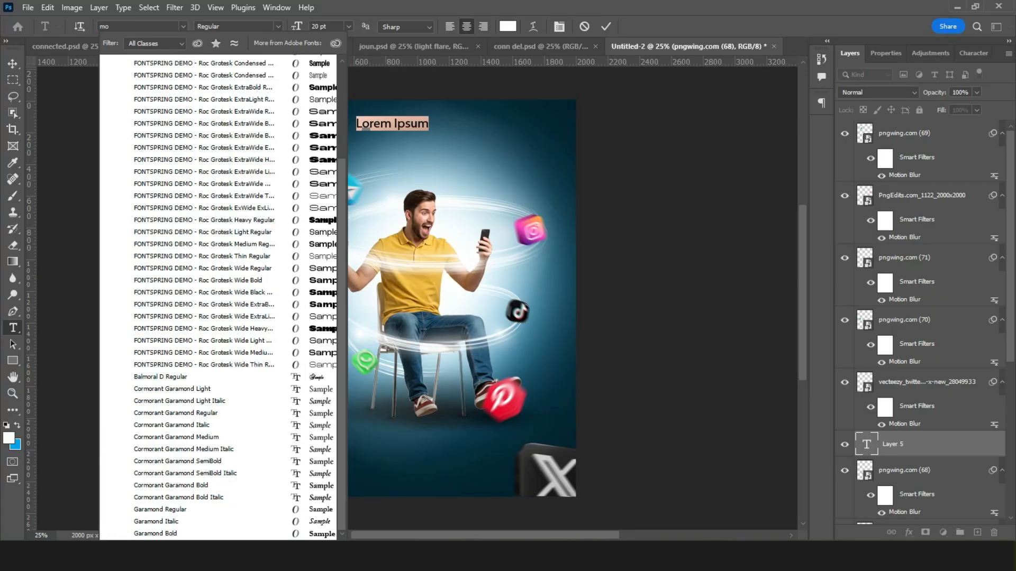
{"action": "type", "text": "ntserrat"}
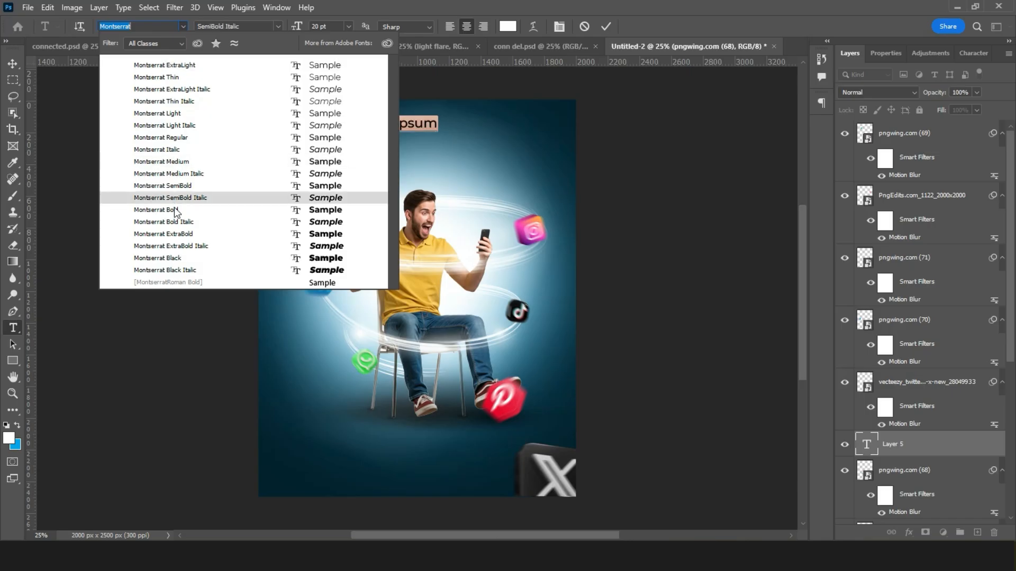
{"action": "left_click", "coordinate": [174, 209]}
{"action": "type", "text": "sta"}
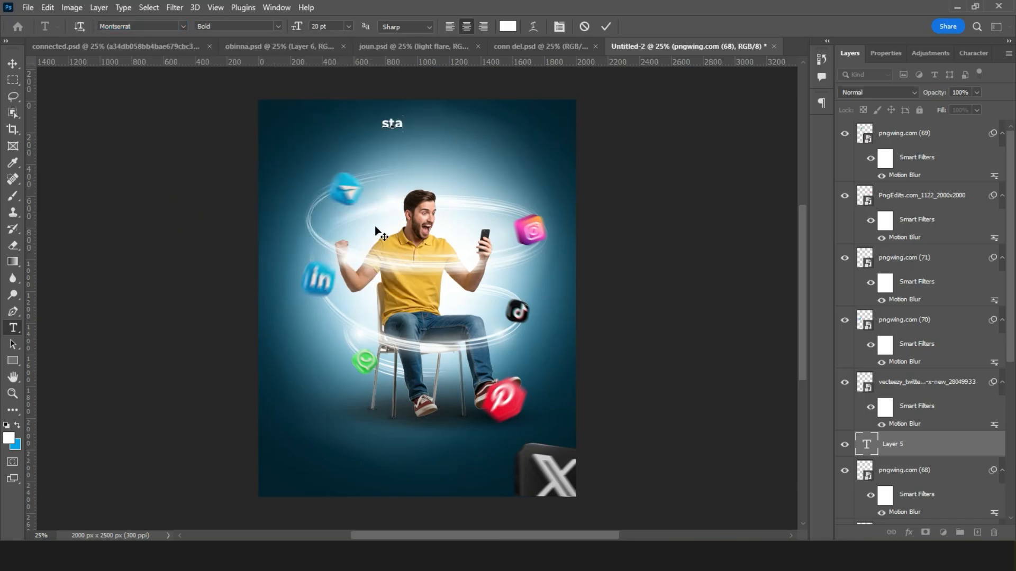
{"action": "type", "text": "y connected"}
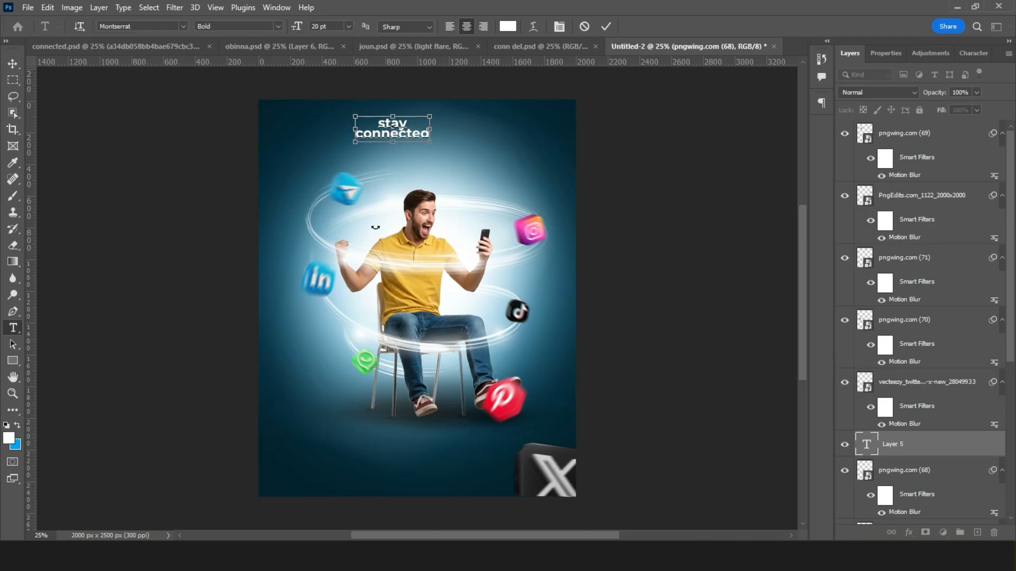
Step: Format the headline text in all caps at 39 pt with 35 pt leading
{"action": "key", "text": "ctrl+a"}
{"action": "left_click_drag", "start_coordinate": [297, 26], "coordinate": [323, 26]}
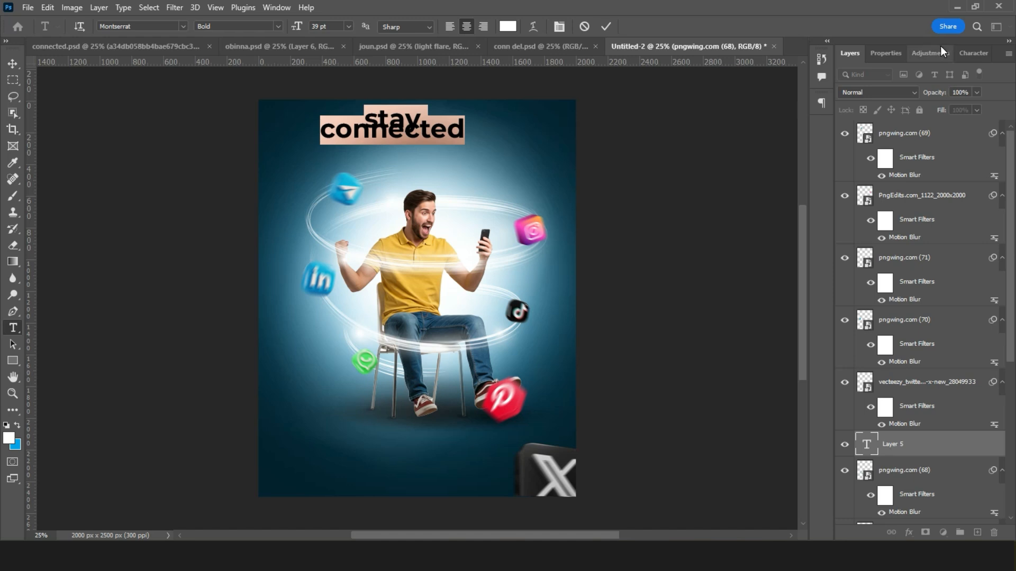
{"action": "left_click", "coordinate": [886, 53]}
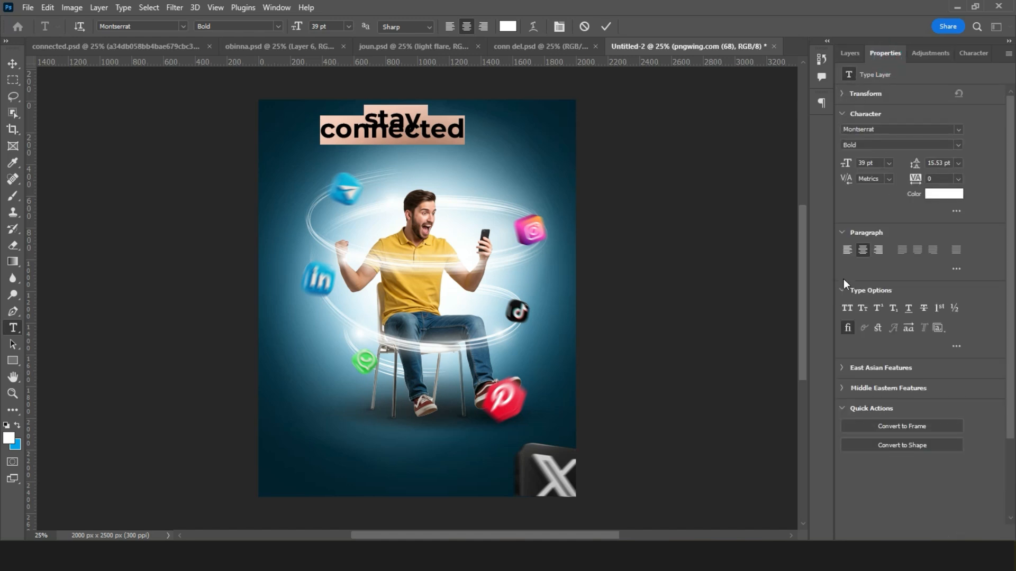
{"action": "left_click", "coordinate": [847, 309]}
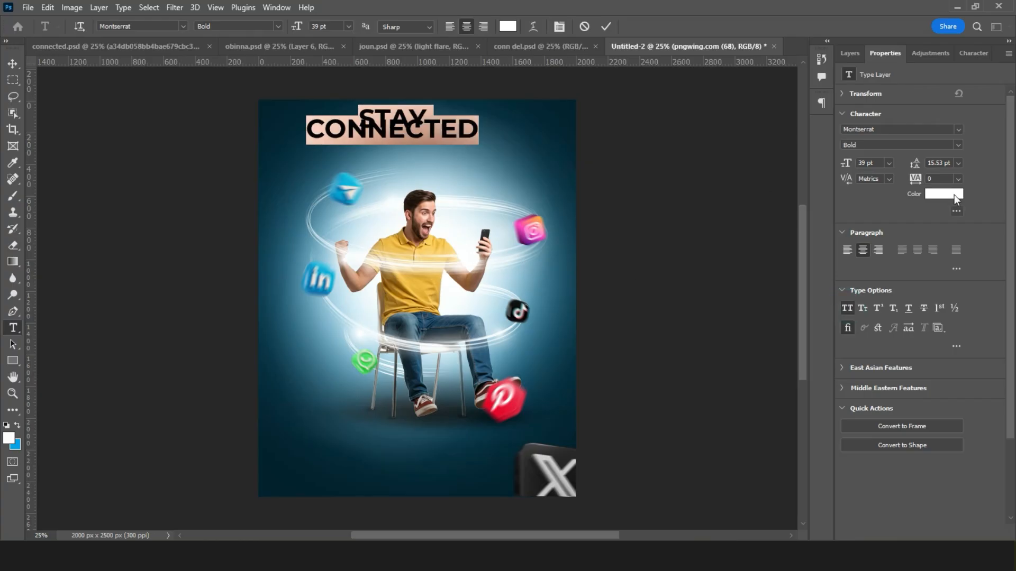
{"action": "left_click_drag", "start_coordinate": [911, 164], "coordinate": [925, 166]}
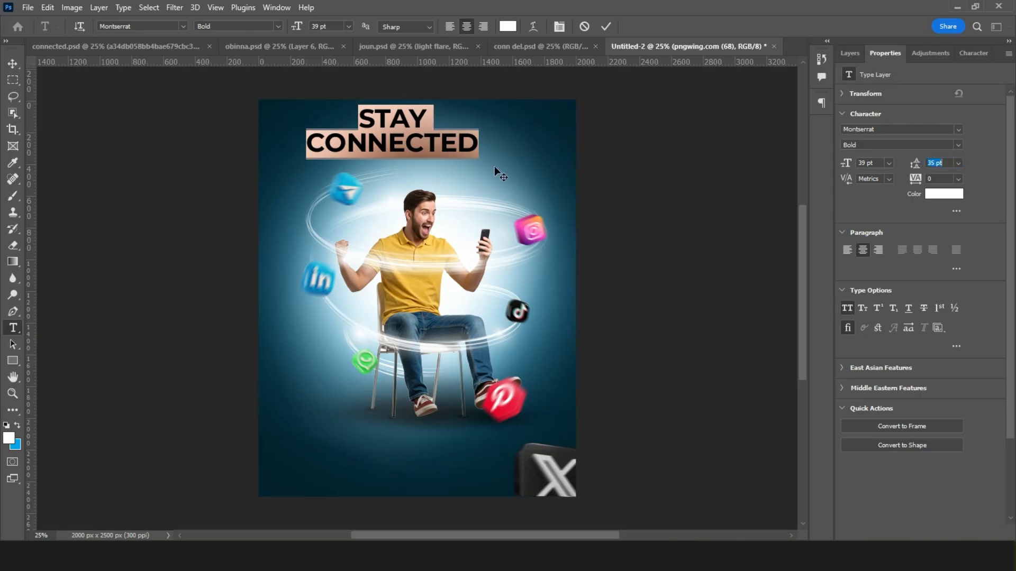
{"action": "left_click", "coordinate": [15, 65]}
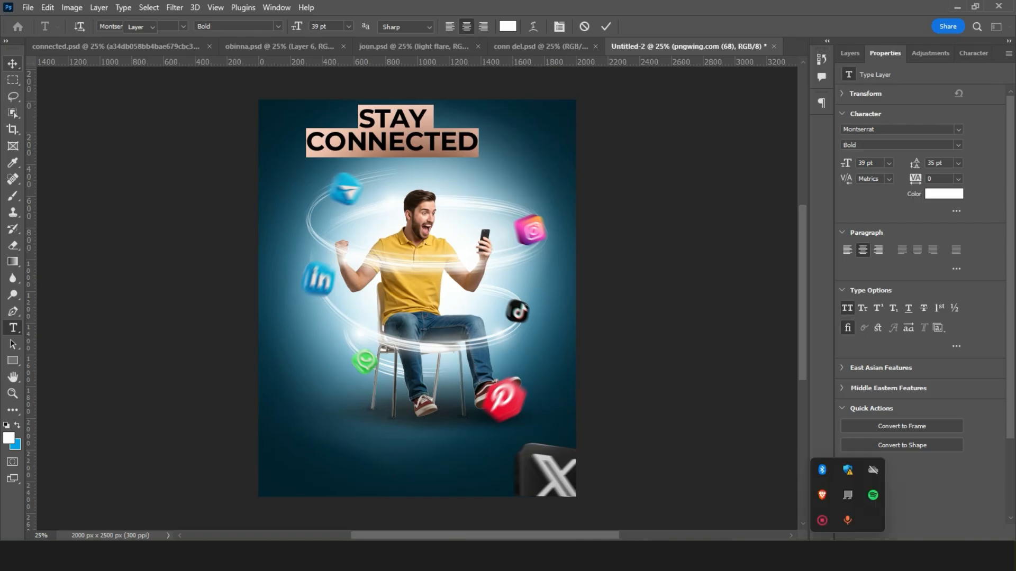
{"action": "left_click", "coordinate": [831, 526]}
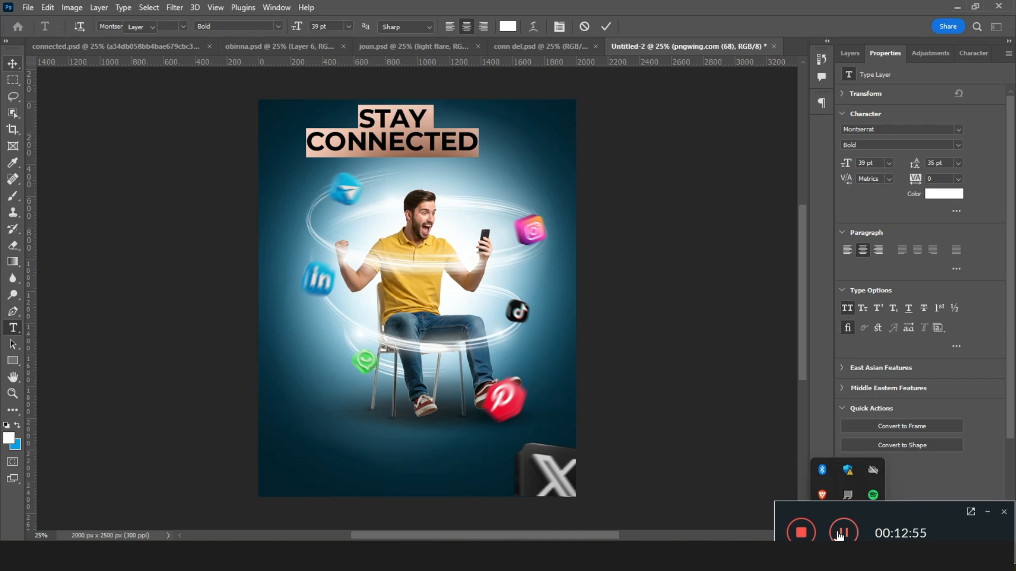
{"action": "left_click", "coordinate": [839, 535]}
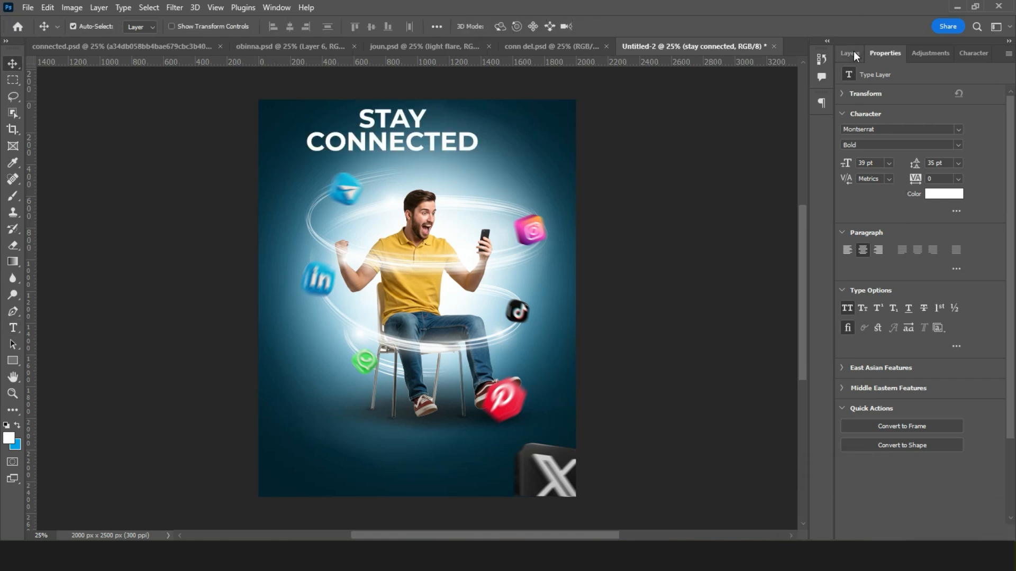
Step: Move the "stay connected" text layer above all the social media icon layers in the layer stack
{"action": "left_click", "coordinate": [852, 52]}
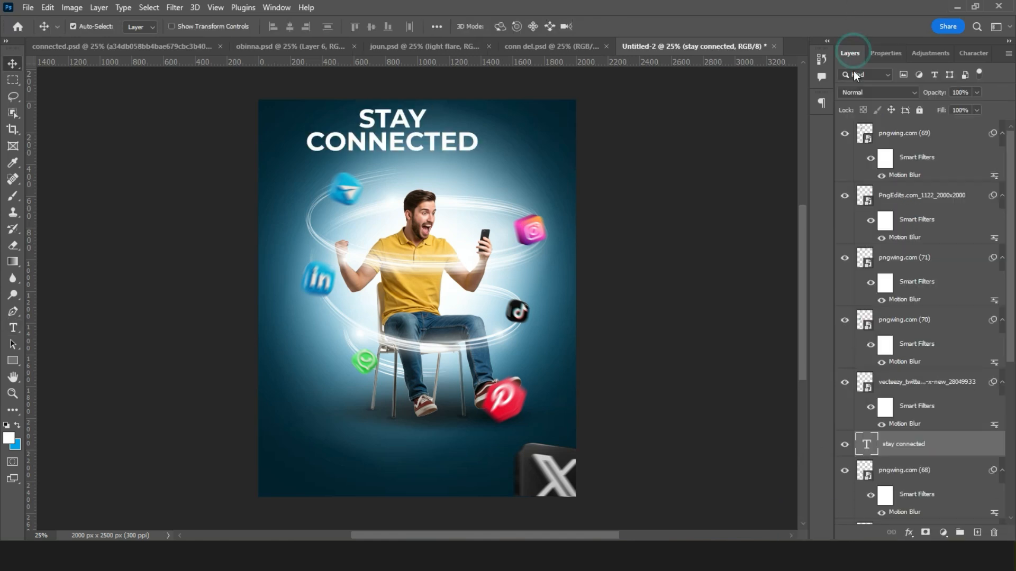
{"action": "scroll", "coordinate": [1007, 386], "scroll_direction": "down", "scroll_amount": 5}
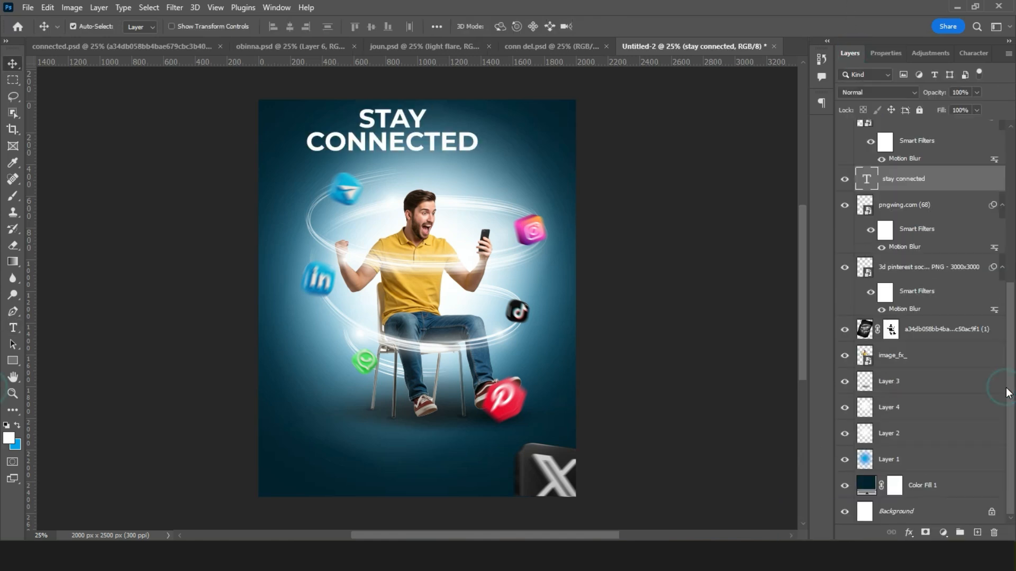
{"action": "left_click_drag", "start_coordinate": [1004, 345], "coordinate": [1000, 211]}
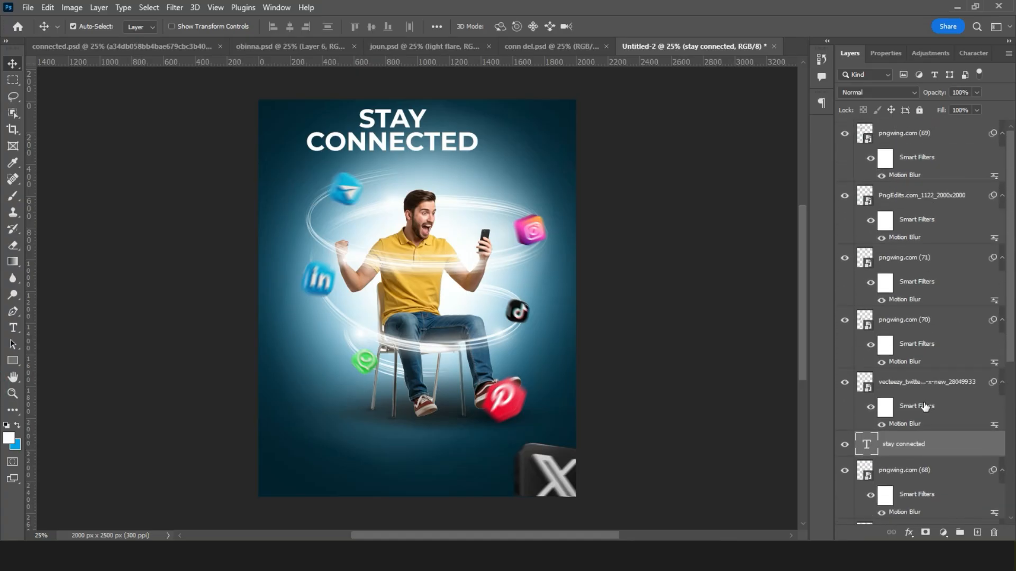
{"action": "left_click_drag", "start_coordinate": [904, 444], "coordinate": [903, 132]}
Step: Group all the social media icon layers, from pngwing.com (69) to the Pinterest icon, and name the group "Social Icon"
{"action": "left_click", "coordinate": [907, 162]}
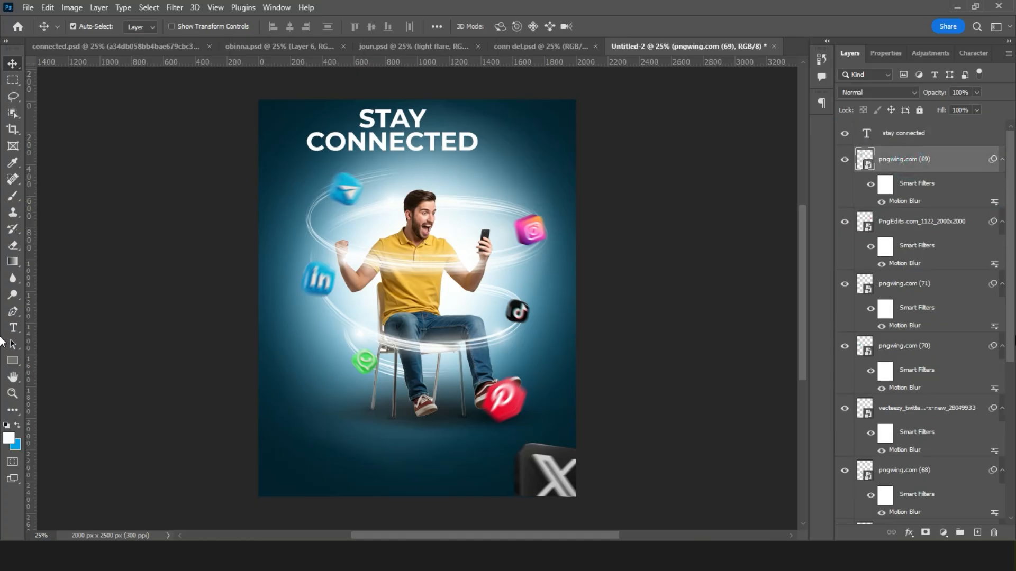
{"action": "scroll", "coordinate": [930, 374], "scroll_direction": "down", "scroll_amount": 5}
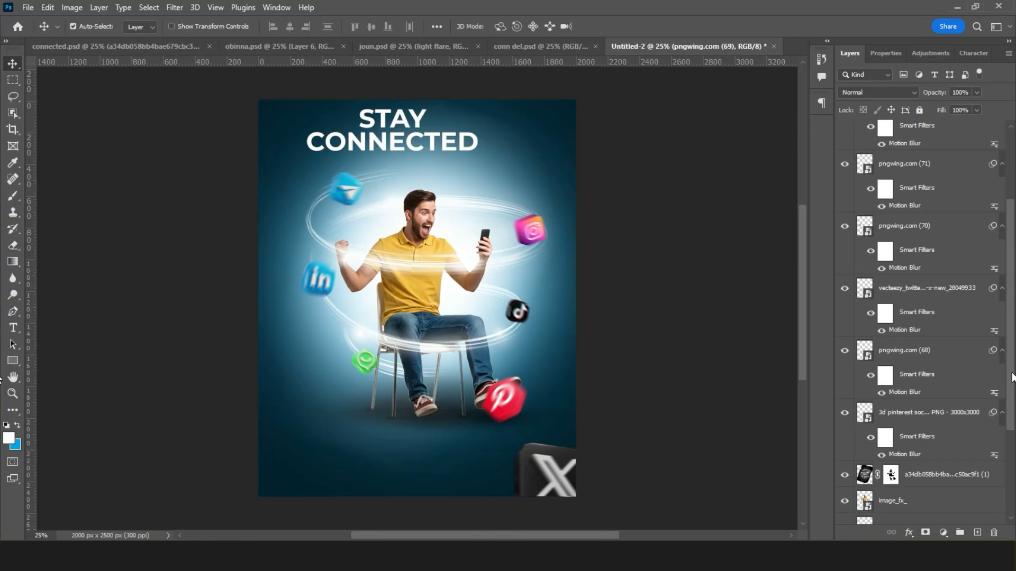
{"action": "left_click", "coordinate": [930, 389], "text": "shift"}
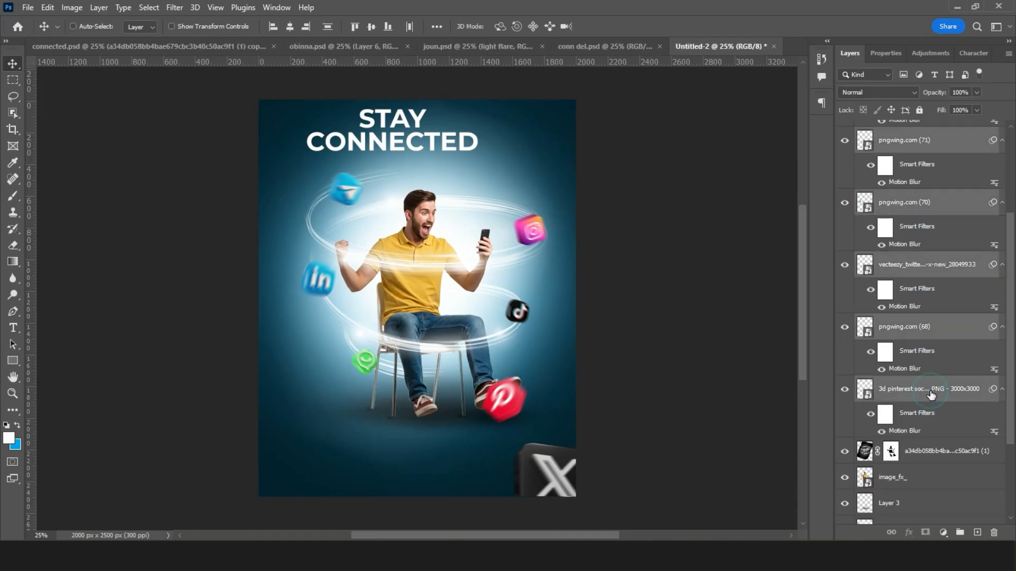
{"action": "key", "text": "ctrl+g"}
{"action": "double_click", "coordinate": [892, 154]}
{"action": "type", "text": "Social Ico"}
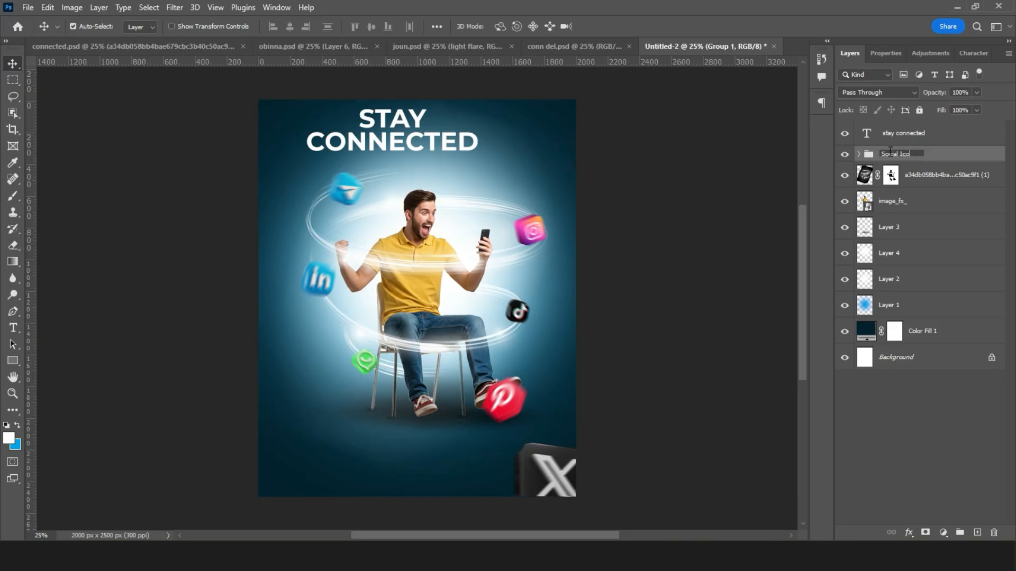
{"action": "key", "text": "Return"}
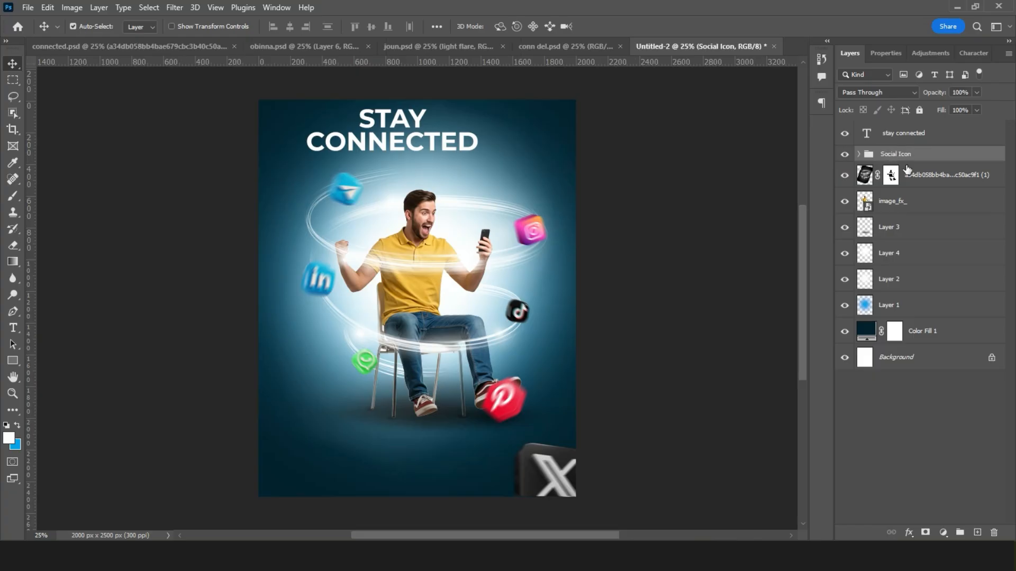
Step: Group the light swirl layer, the image_fx_ layer and Layer 3, and name the group "Model"
{"action": "left_click", "coordinate": [910, 176]}
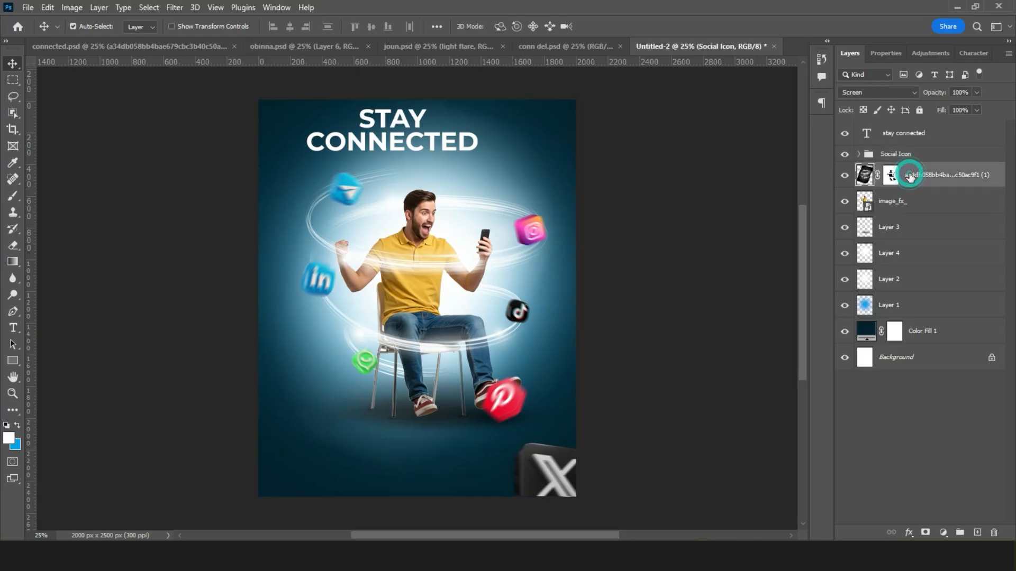
{"action": "left_click", "coordinate": [910, 206], "text": "shift"}
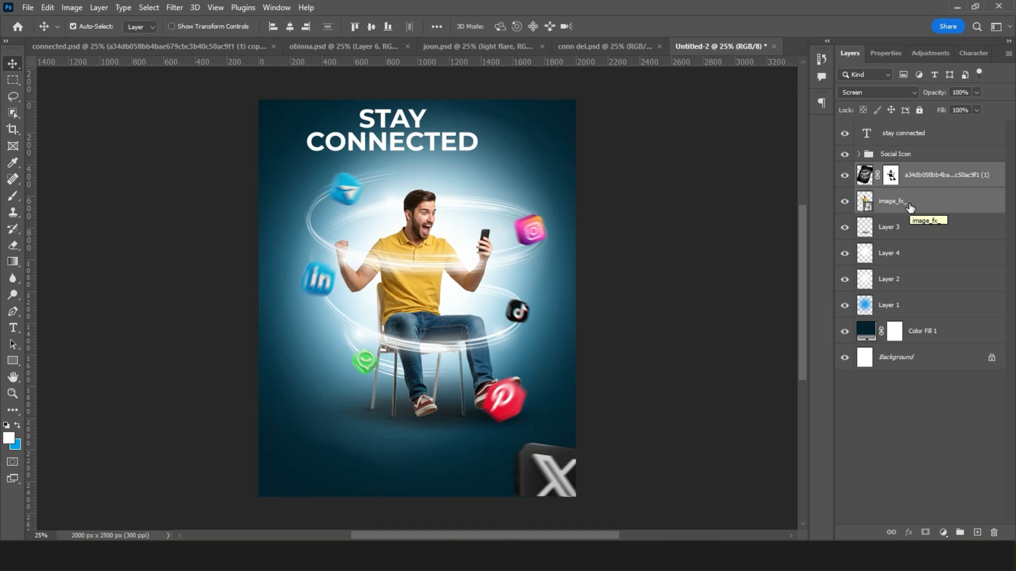
{"action": "left_click", "coordinate": [917, 232]}
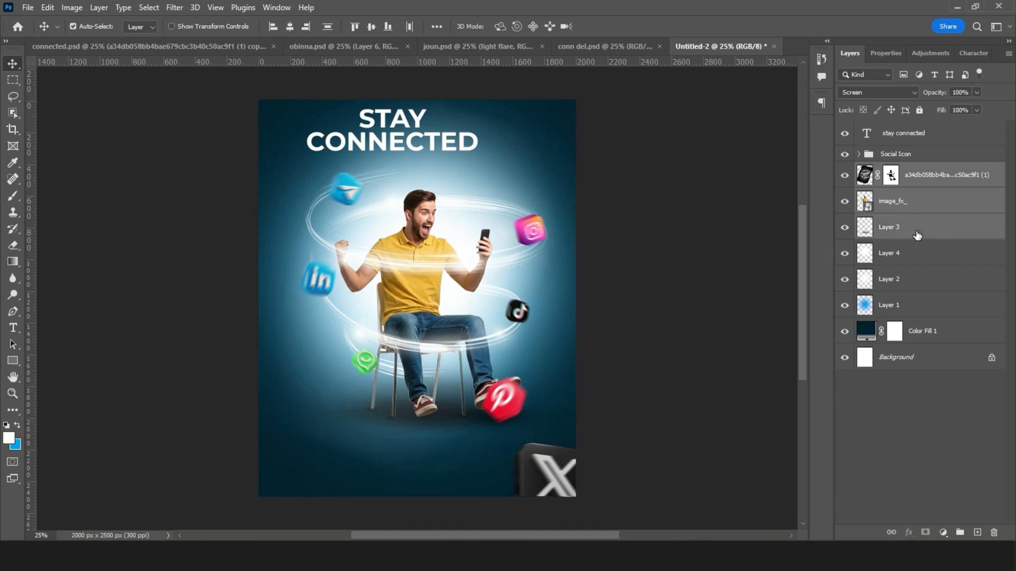
{"action": "key", "text": "ctrl+g"}
{"action": "double_click", "coordinate": [889, 170]}
{"action": "type", "text": "M"}
{"action": "key", "text": "Return"}
Step: Group the layers from Layer 4 down to Color Fill 1 and name the group "Bg"
{"action": "left_click", "coordinate": [890, 199]}
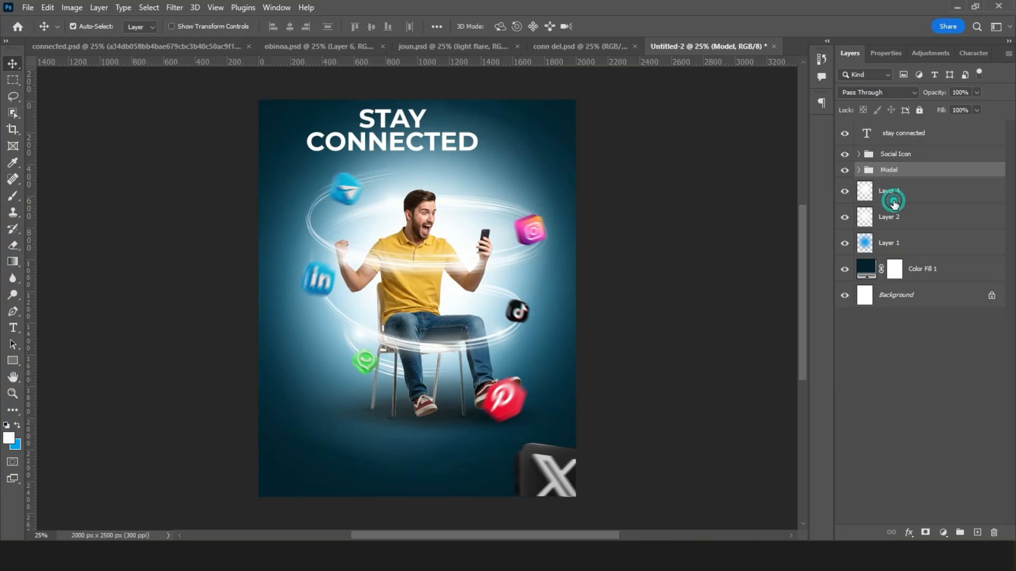
{"action": "left_click", "coordinate": [911, 275], "text": "shift"}
{"action": "key", "text": "ctrl+g"}
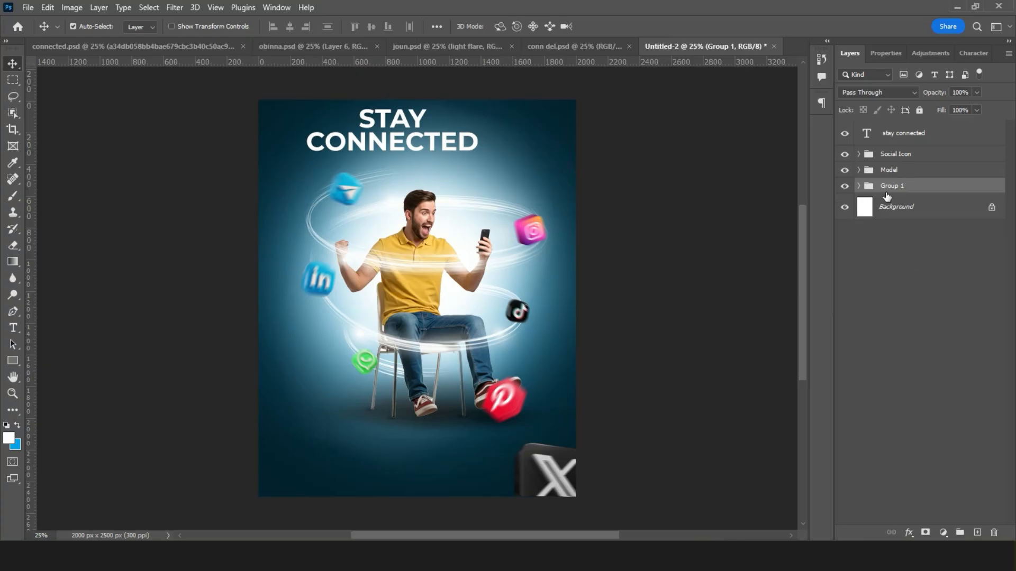
{"action": "double_click", "coordinate": [886, 188]}
{"action": "type", "text": "Bo"}
{"action": "key", "text": "Return"}
Step: Put the "stay connected" layer into its own group named "Text" and collapse that group
{"action": "left_click", "coordinate": [897, 140]}
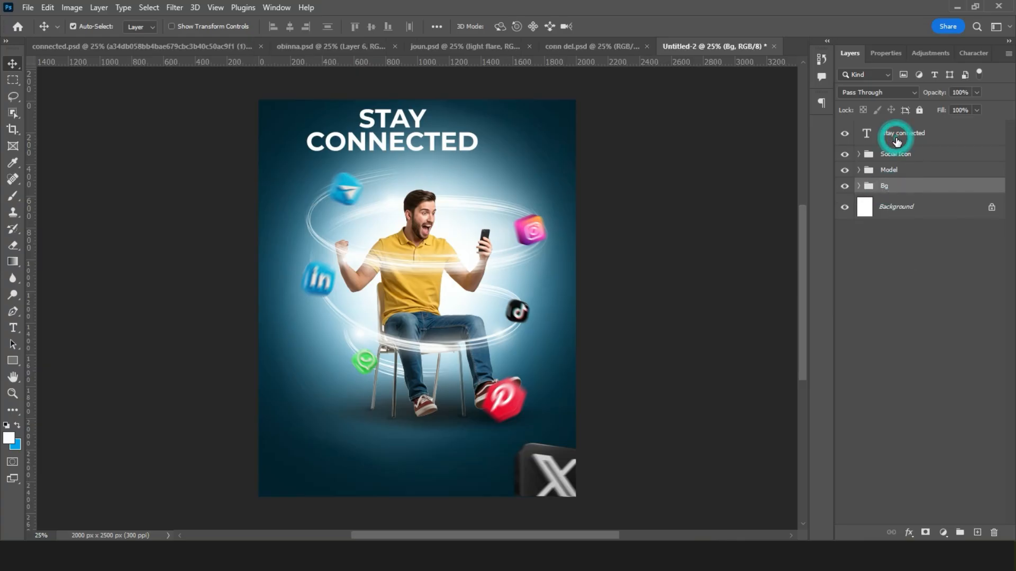
{"action": "key", "text": "ctrl+g"}
{"action": "double_click", "coordinate": [892, 128]}
{"action": "type", "text": "Text"}
{"action": "key", "text": "Return"}
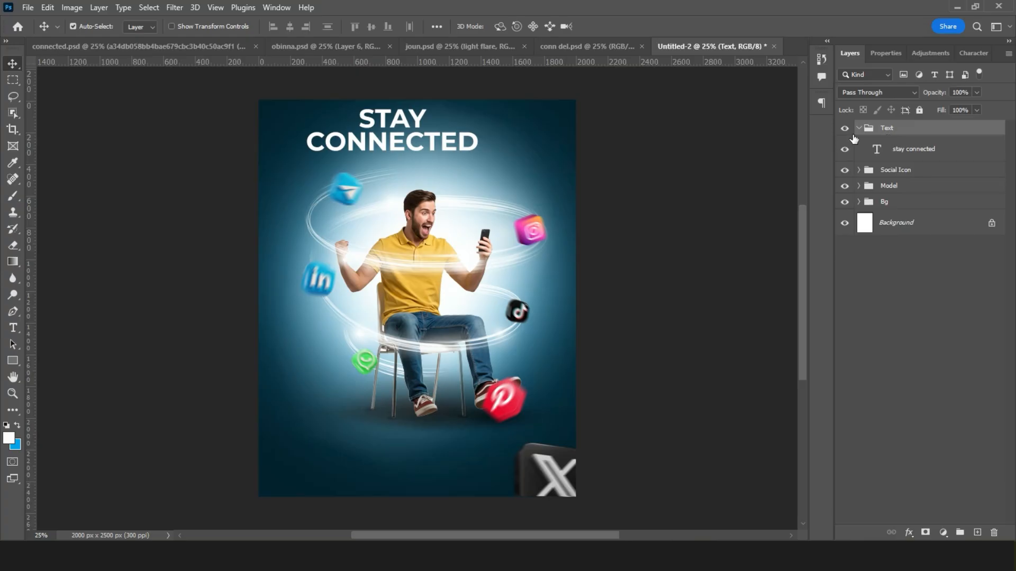
{"action": "left_click", "coordinate": [858, 128]}
Step: Unlock the white Background layer and delete it
{"action": "left_click", "coordinate": [992, 197]}
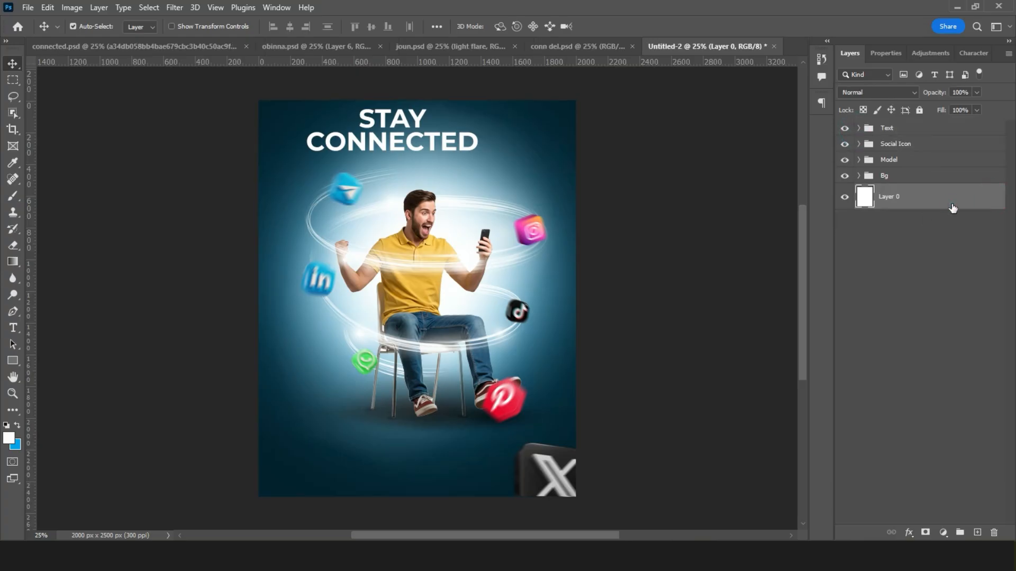
{"action": "key", "text": "Delete"}
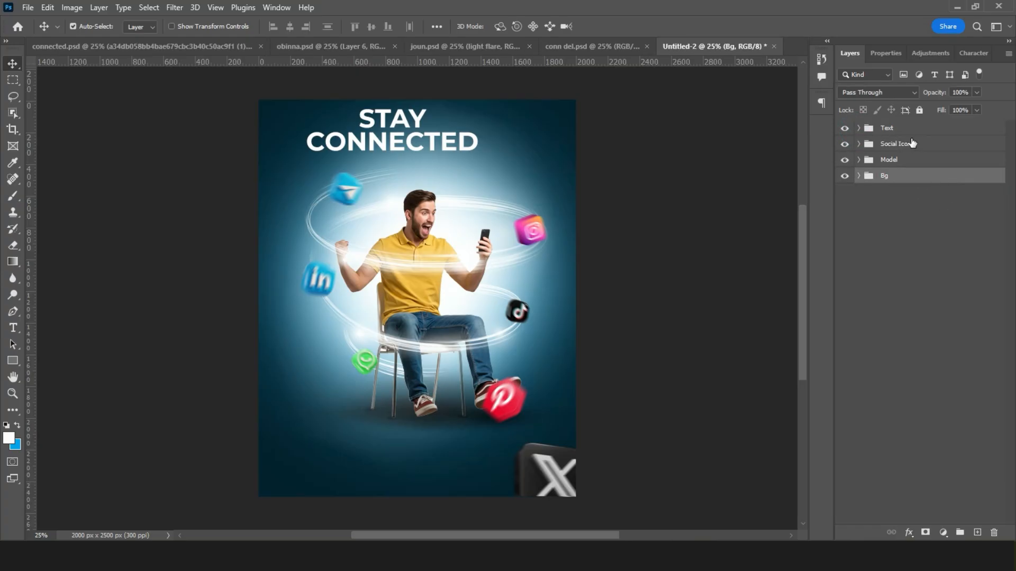
Step: Nudge the Social Icon and Model groups down together, with a slight shift left, to leave more space for the headline
{"action": "left_click", "coordinate": [895, 159]}
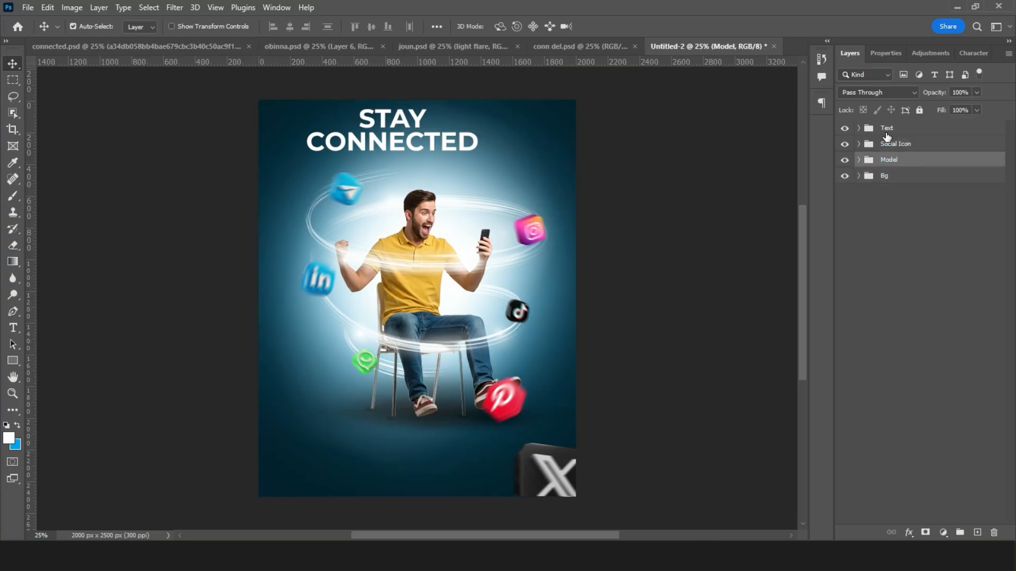
{"action": "left_click", "coordinate": [893, 145], "text": "shift"}
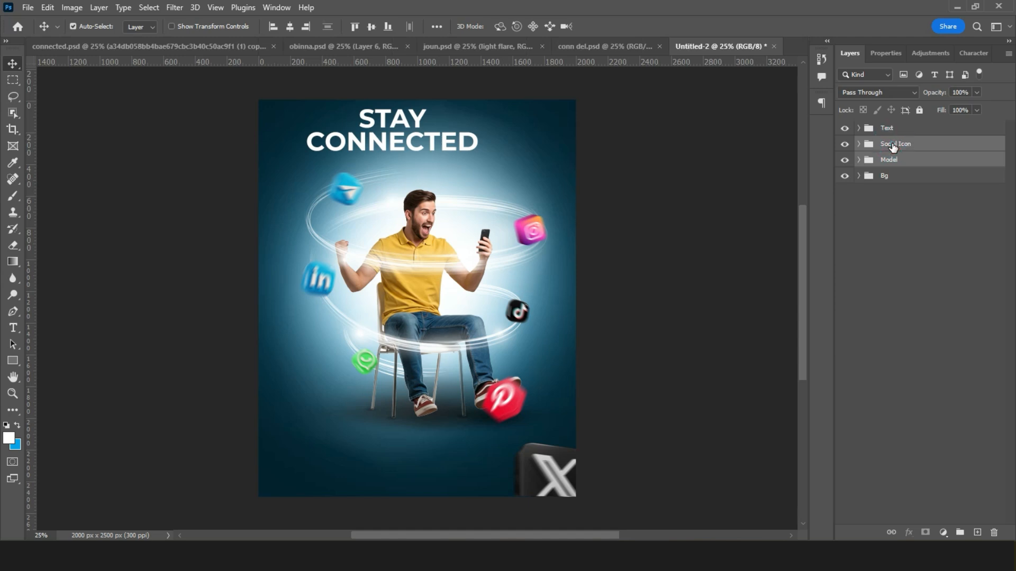
{"action": "key", "text": "shift+Down"}
{"action": "key", "text": "shift+Down"}
{"action": "key", "text": "shift+Down"}
{"action": "key", "text": "shift+Down"}
{"action": "key", "text": "shift+Down"}
{"action": "key", "text": "shift+Down"}
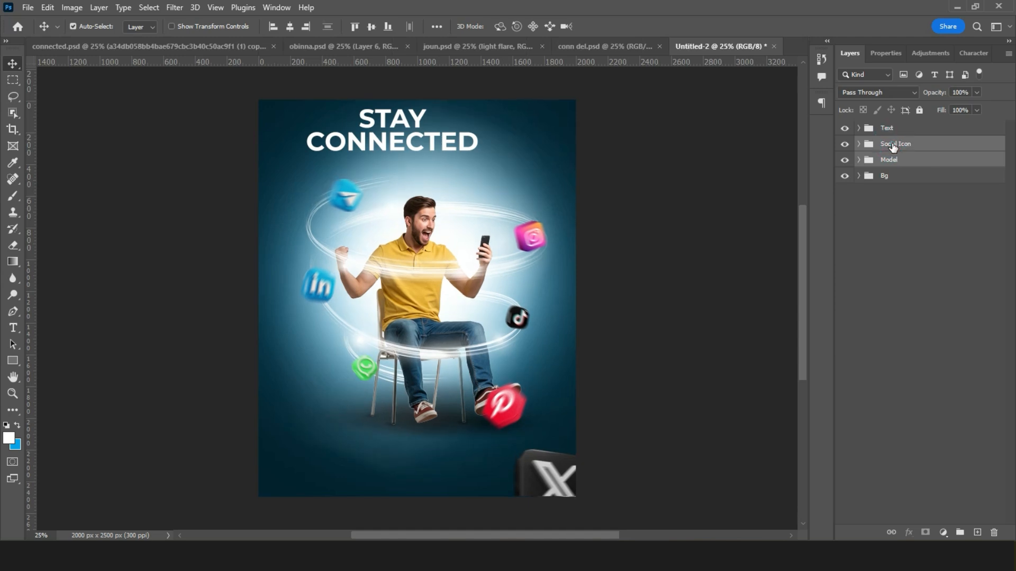
{"action": "key", "text": "shift+Down"}
{"action": "key", "text": "shift+Down"}
{"action": "key", "text": "shift+Down"}
{"action": "key", "text": "shift+Down"}
{"action": "key", "text": "shift+Down"}
{"action": "key", "text": "shift+Down"}
{"action": "key", "text": "shift+Down"}
{"action": "key", "text": "shift+Down"}
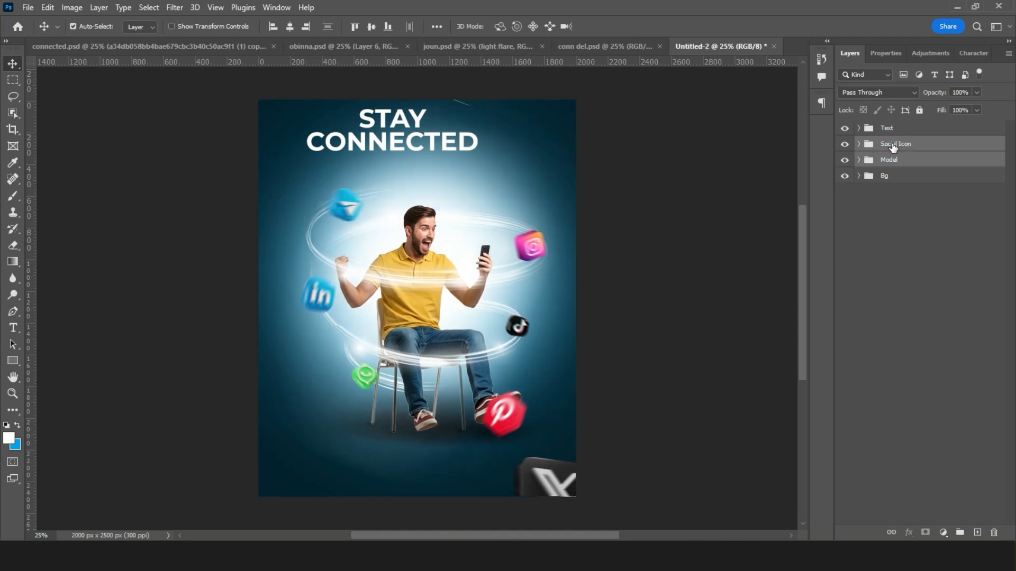
{"action": "key", "text": "shift+Down"}
{"action": "key", "text": "shift+Down"}
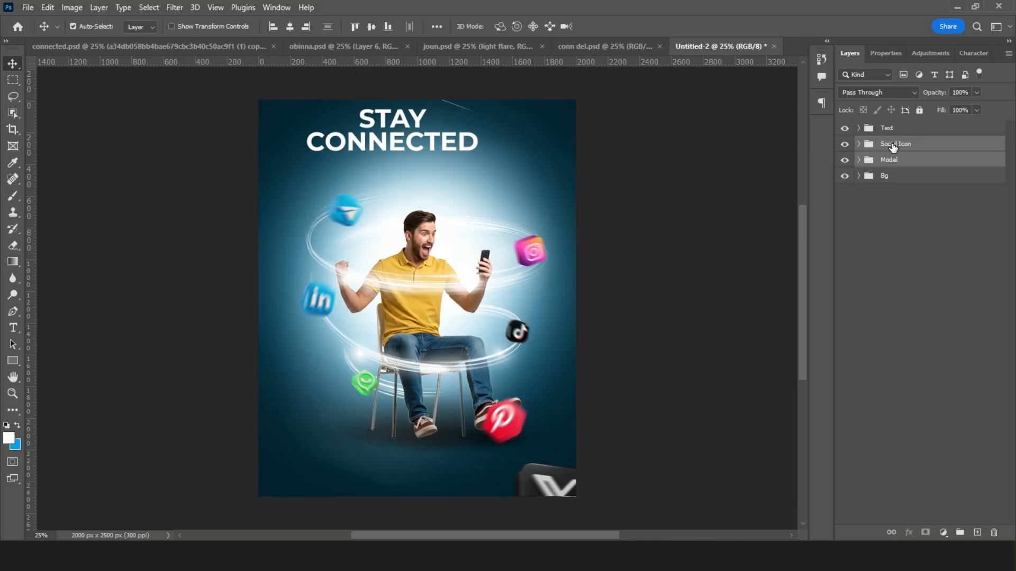
{"action": "key", "text": "shift+Left"}
{"action": "key", "text": "shift+Down"}
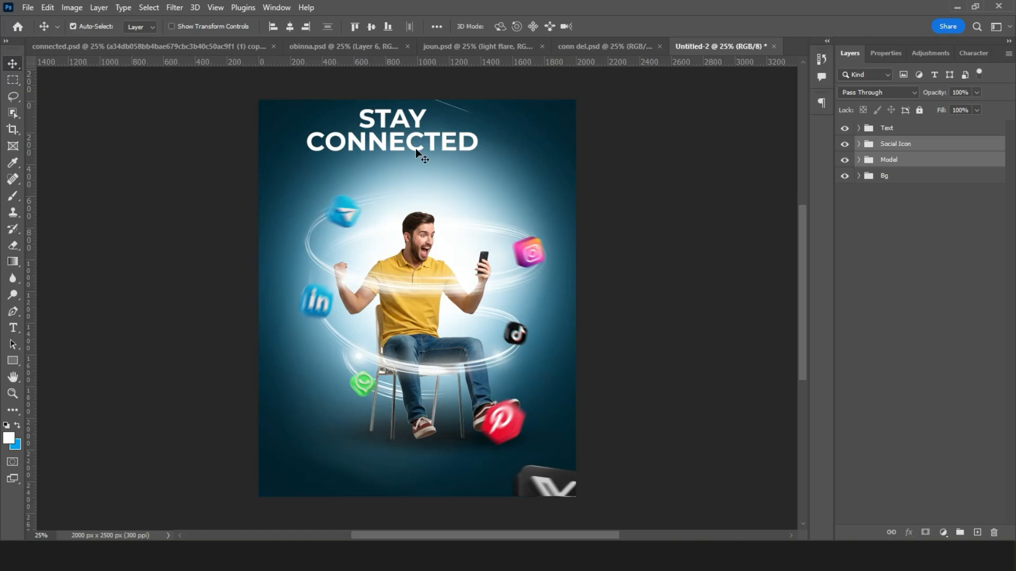
Step: Move the "STAY CONNECTED" headline down and right so it sits centred just above the man
{"action": "left_click_drag", "start_coordinate": [413, 145], "coordinate": [439, 158]}
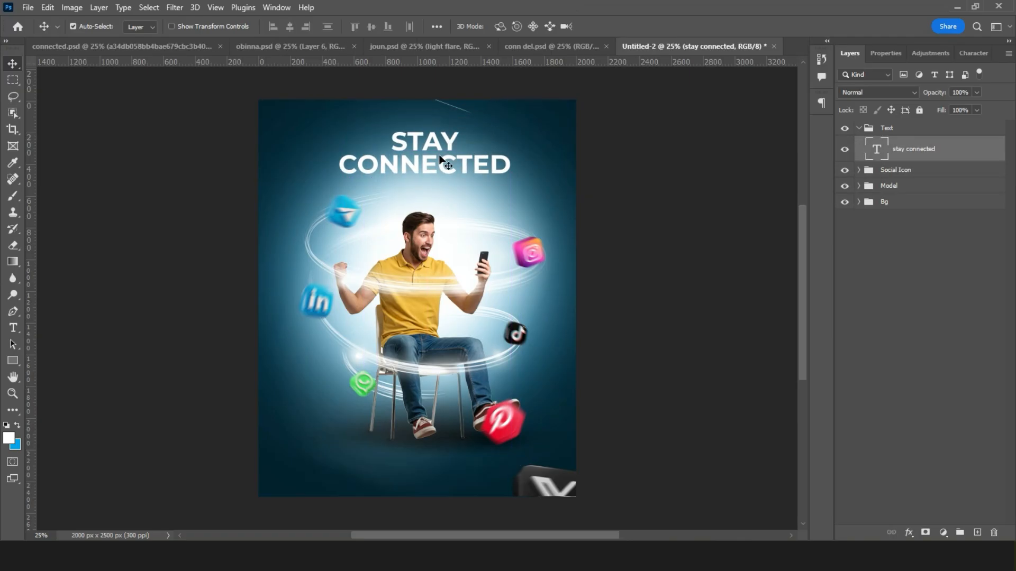
{"action": "left_click", "coordinate": [444, 192]}
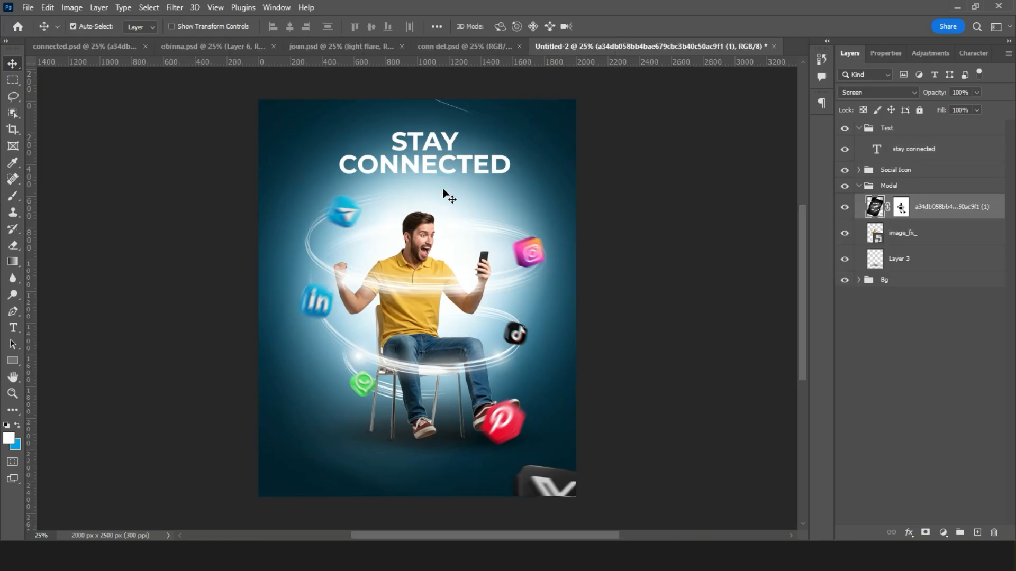
{"action": "left_click", "coordinate": [859, 281]}
{"action": "left_click", "coordinate": [893, 301]}
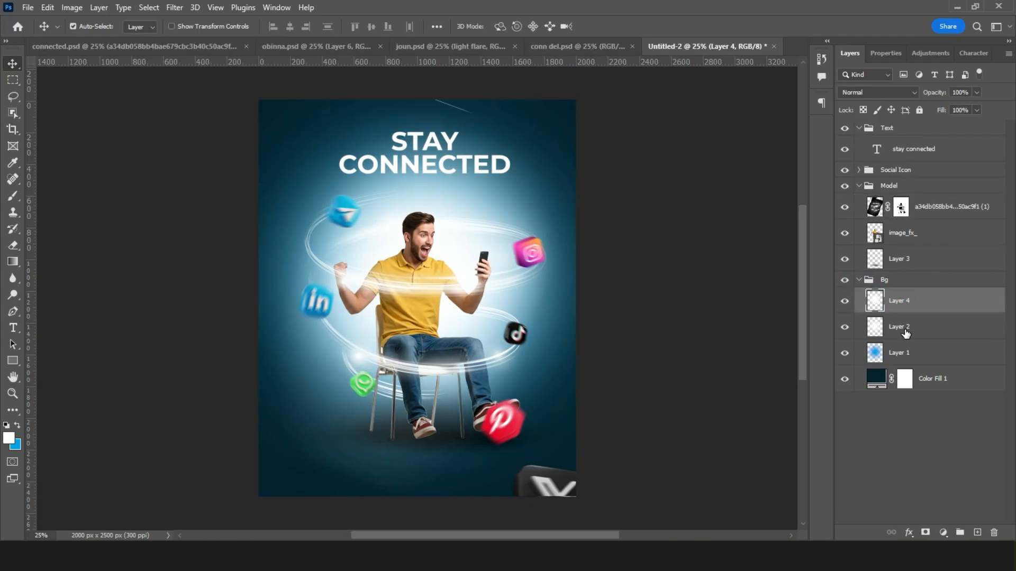
{"action": "left_click", "coordinate": [905, 332], "text": "shift"}
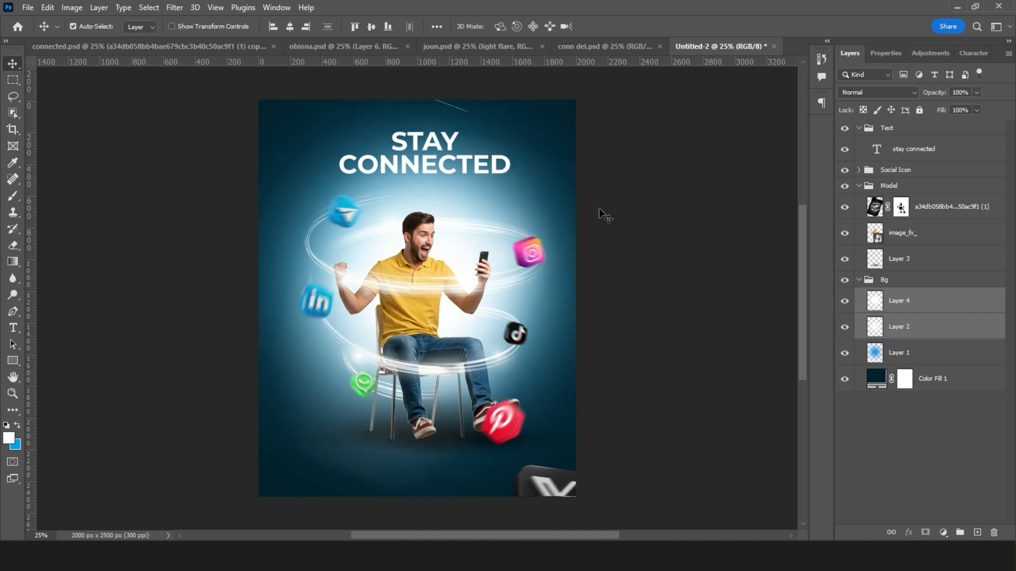
{"action": "left_click", "coordinate": [456, 109]}
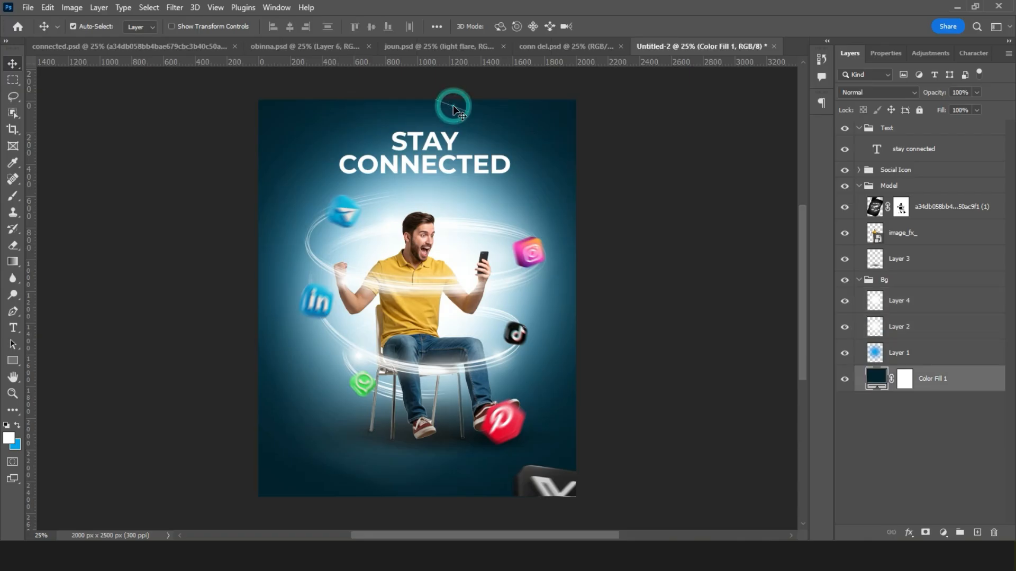
{"action": "left_click", "coordinate": [508, 292]}
{"action": "key", "text": "e"}
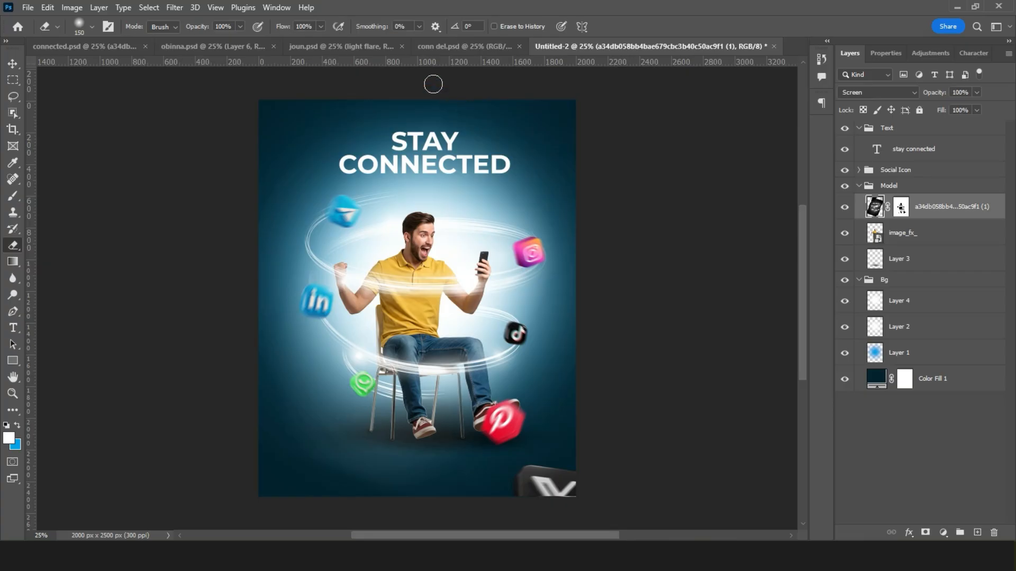
{"action": "key", "text": "t"}
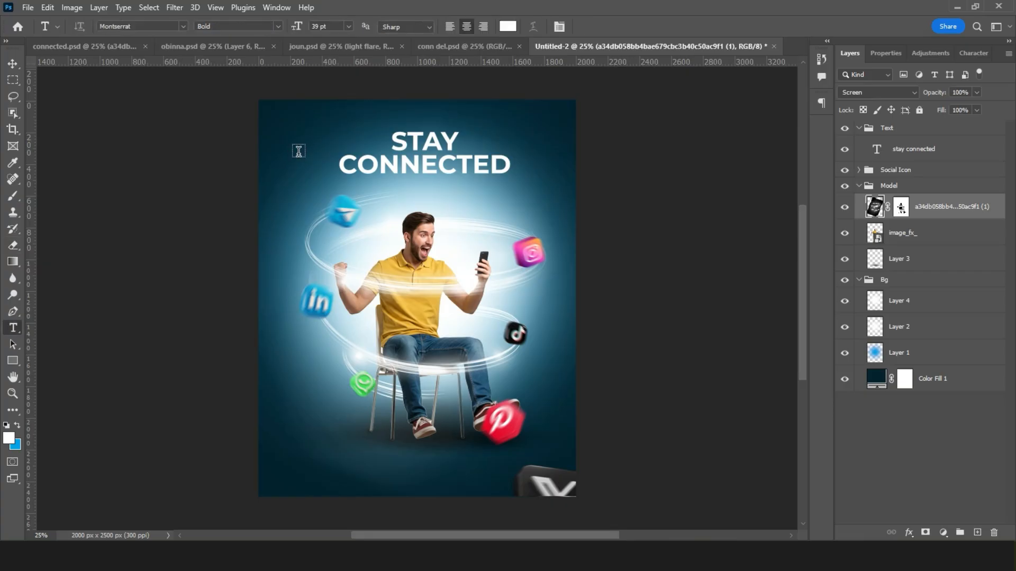
Step: Add an Outer Glow to the "stay connected" text layer, sampling its colour #0aa3ea from the Telegram icon
{"action": "left_click", "coordinate": [428, 155]}
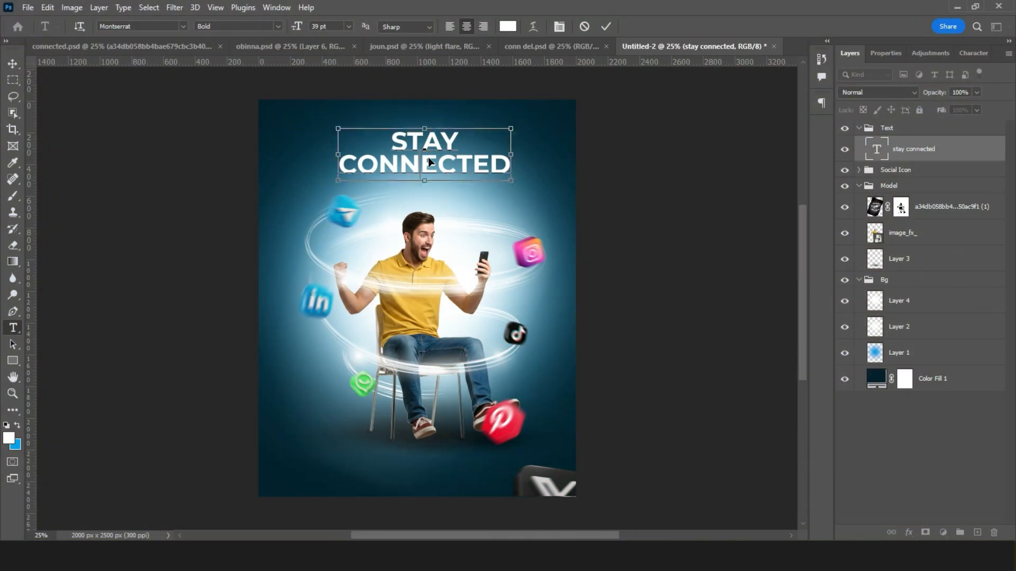
{"action": "key", "text": "ctrl+Return"}
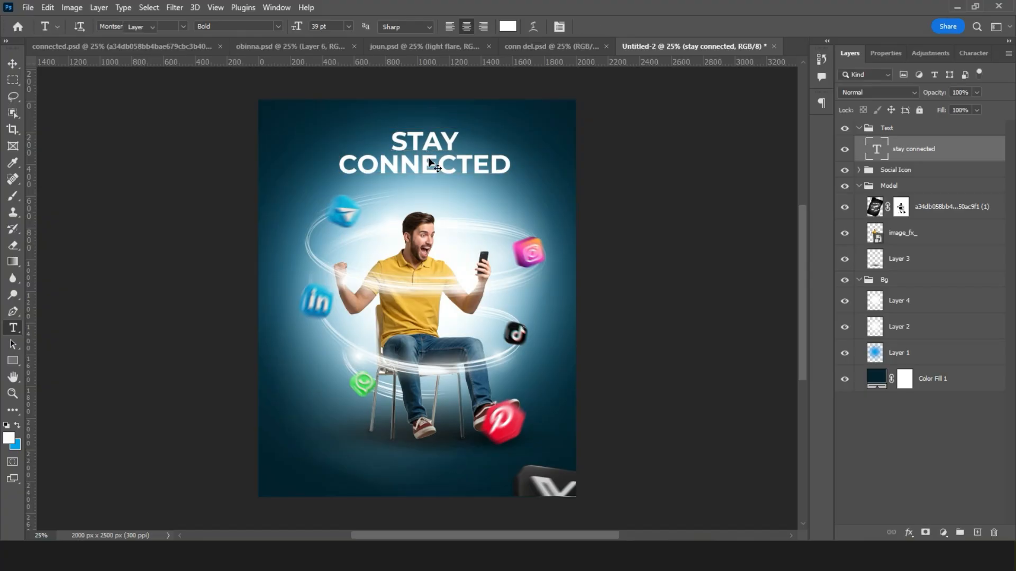
{"action": "key", "text": "v"}
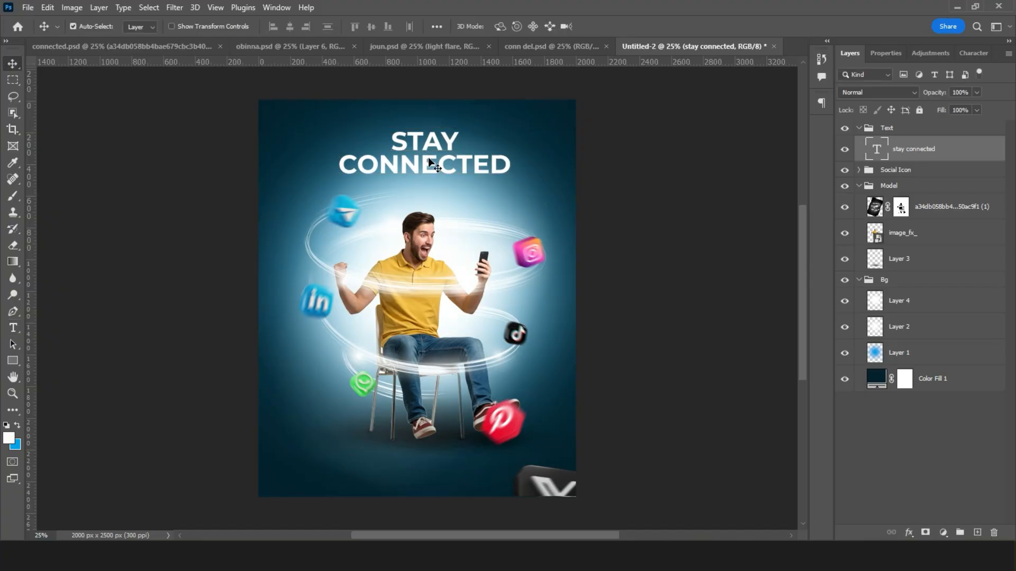
{"action": "right_click", "coordinate": [913, 157]}
{"action": "left_click", "coordinate": [823, 18]}
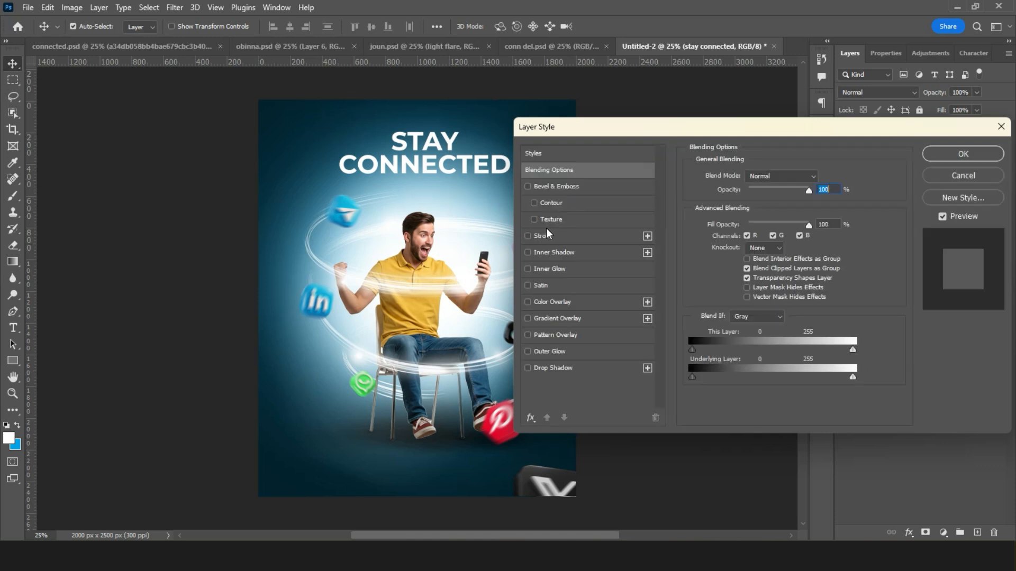
{"action": "left_click", "coordinate": [560, 352]}
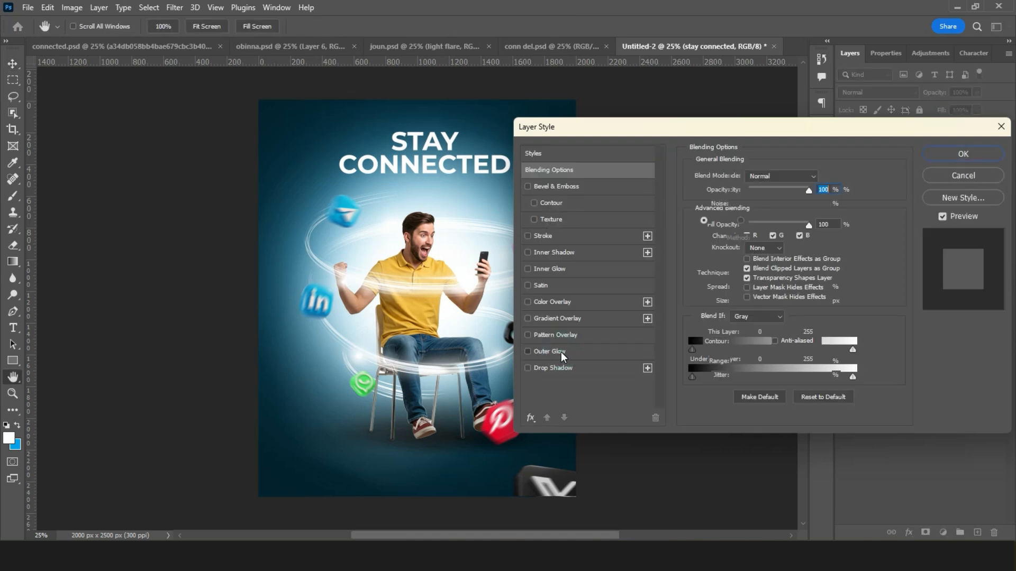
{"action": "left_click", "coordinate": [720, 220]}
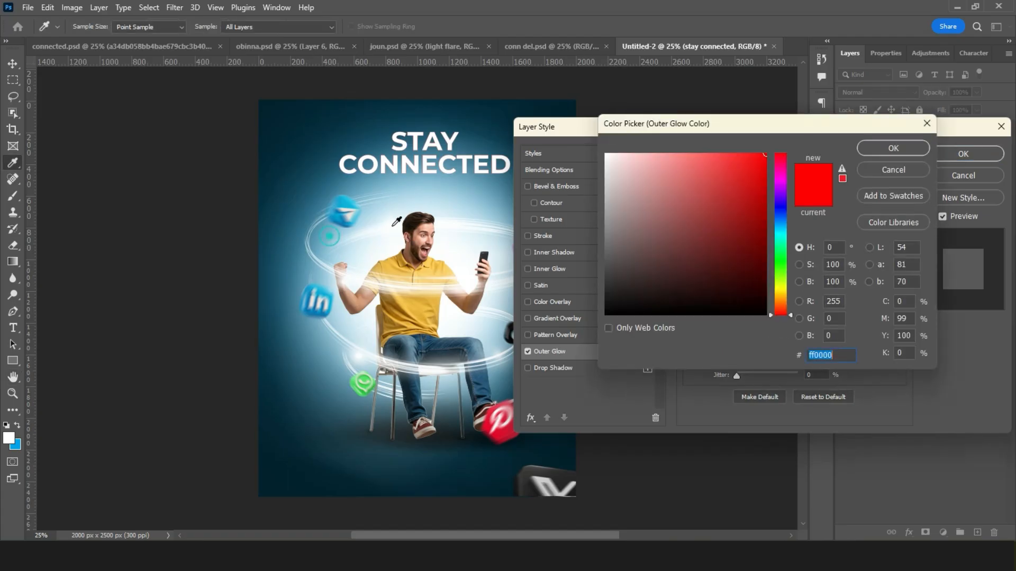
{"action": "left_click", "coordinate": [341, 214]}
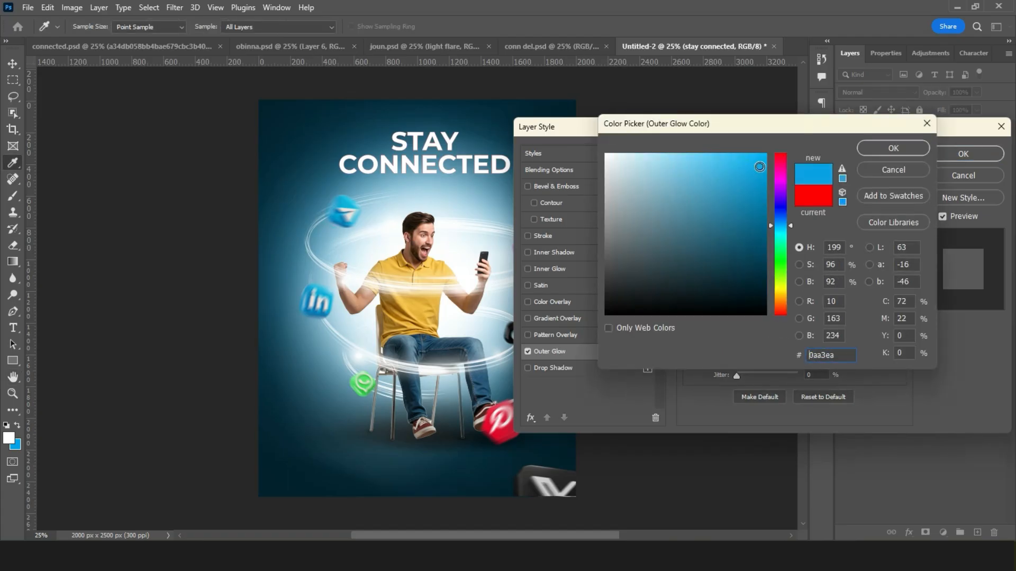
{"action": "key", "text": "Return"}
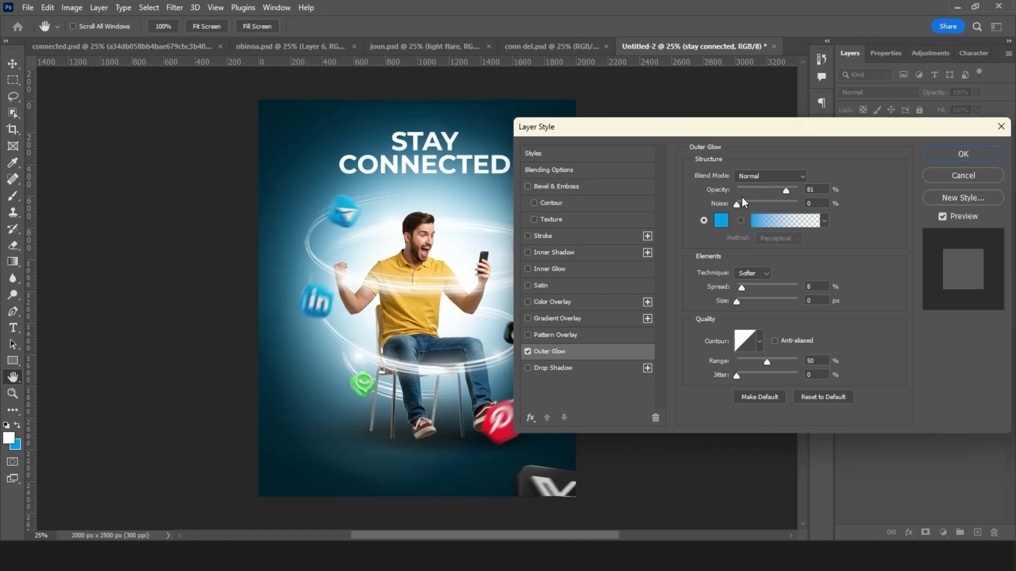
Step: Set the outer glow's spread to 20% and size to 6 px, and lighten its colour to #4bc6ff
{"action": "left_click", "coordinate": [742, 288]}
{"action": "left_click", "coordinate": [751, 288]}
{"action": "left_click_drag", "start_coordinate": [736, 302], "coordinate": [740, 303]}
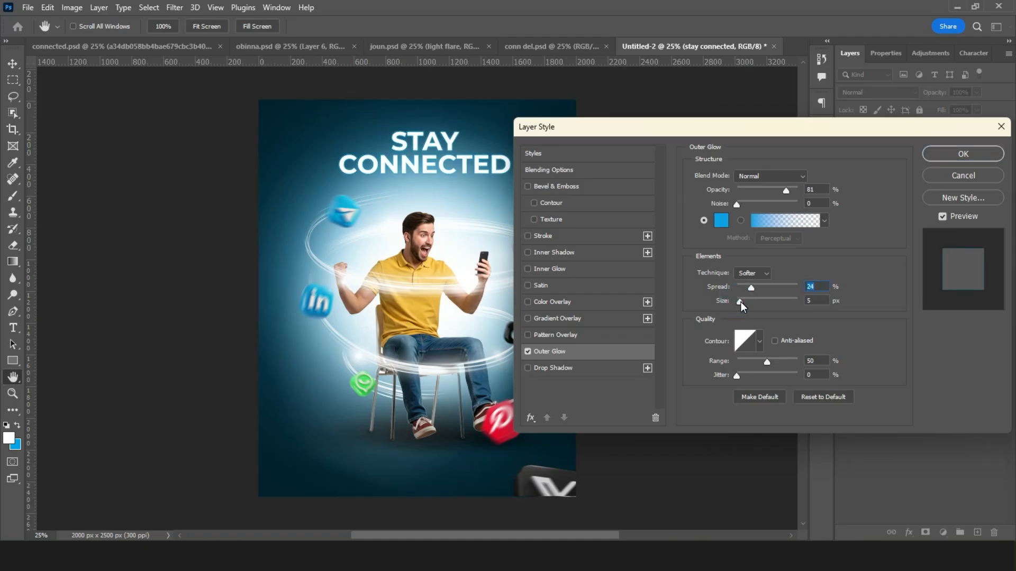
{"action": "left_click_drag", "start_coordinate": [750, 288], "coordinate": [749, 288]}
{"action": "left_click", "coordinate": [721, 220]}
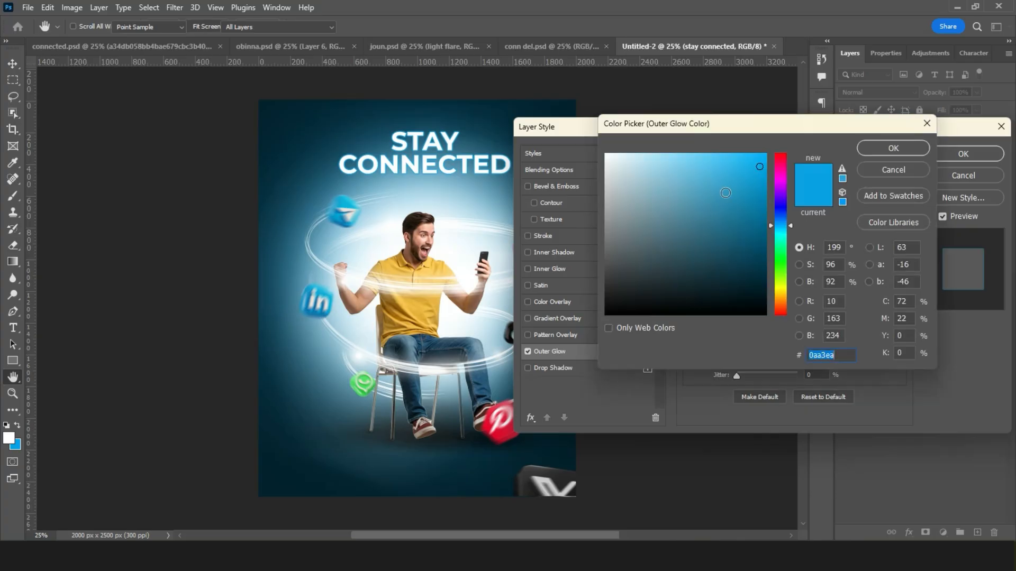
{"action": "left_click", "coordinate": [719, 153]}
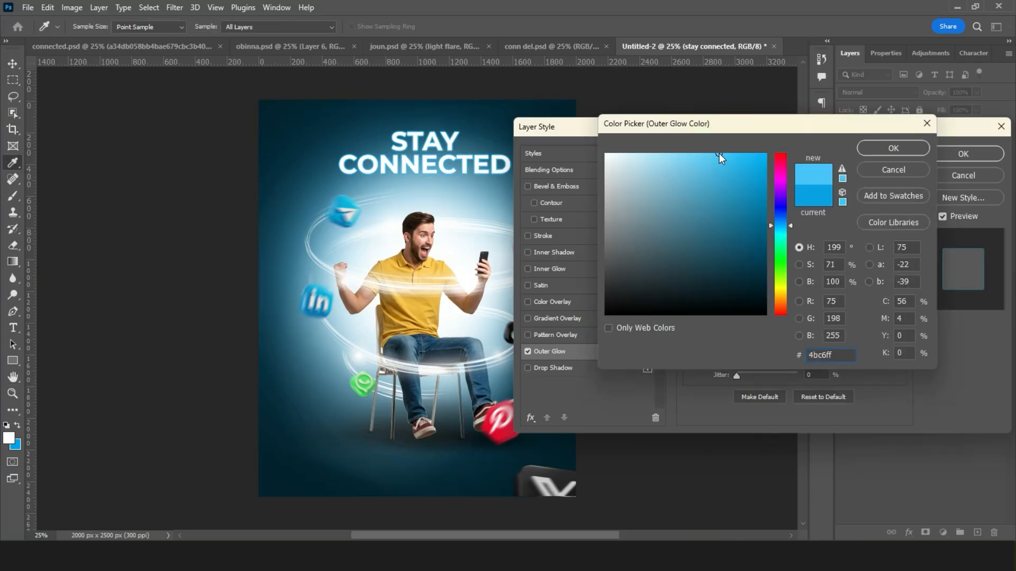
{"action": "key", "text": "Return"}
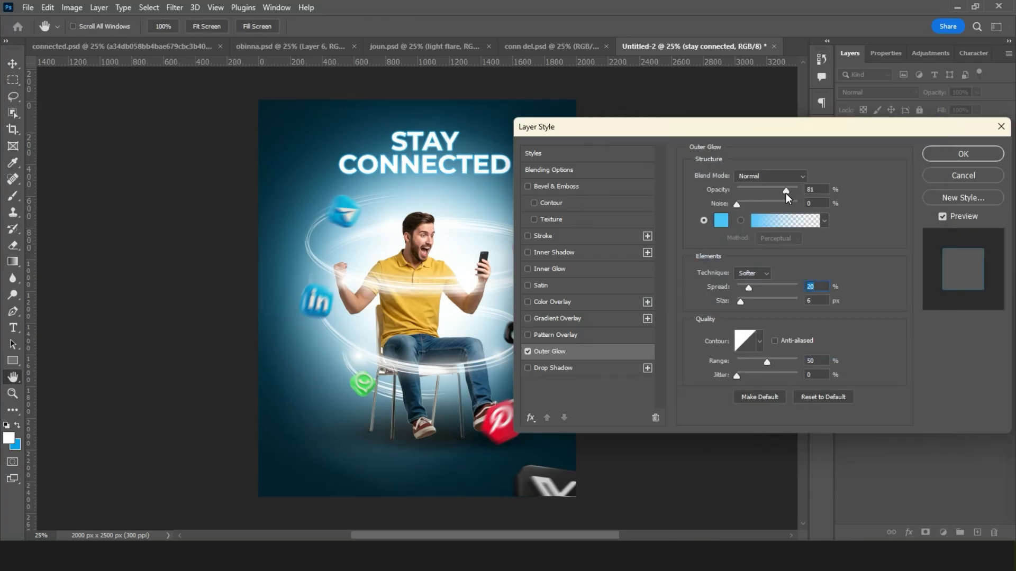
Step: Refine the headline's outer glow to 100% opacity, pale blue RGB 151, 222, 255, 8% spread and 6 px size, and apply it
{"action": "left_click_drag", "start_coordinate": [786, 191], "coordinate": [797, 190]}
{"action": "left_click_drag", "start_coordinate": [742, 303], "coordinate": [742, 301]}
{"action": "left_click", "coordinate": [720, 220]}
{"action": "left_click", "coordinate": [671, 154]}
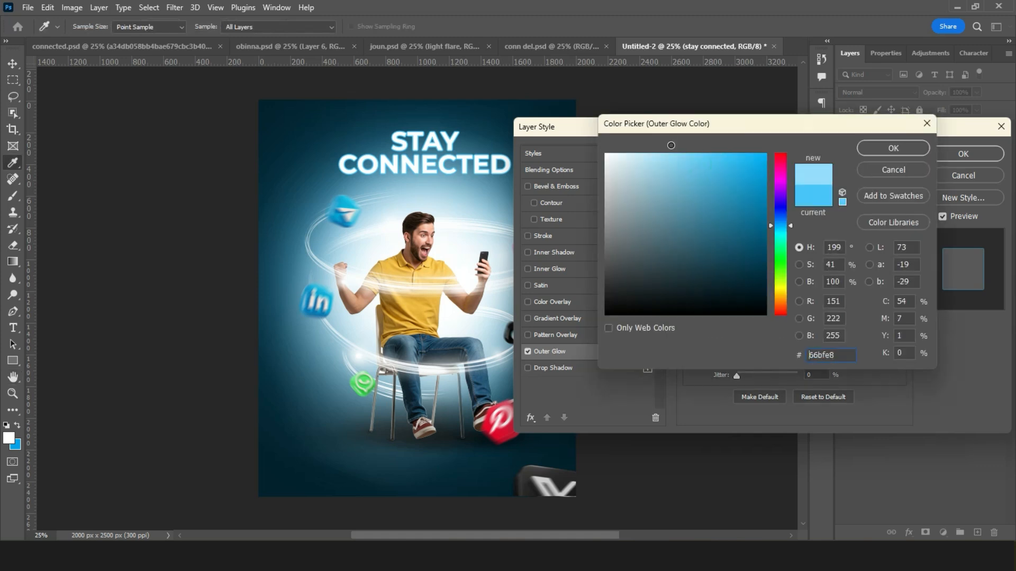
{"action": "key", "text": "Return"}
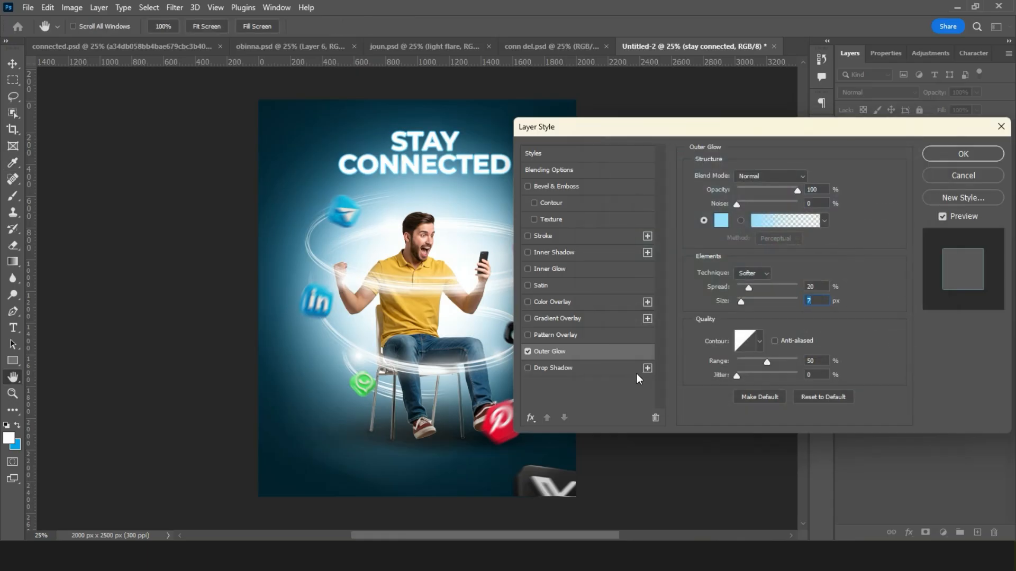
{"action": "left_click_drag", "start_coordinate": [747, 290], "coordinate": [740, 302]}
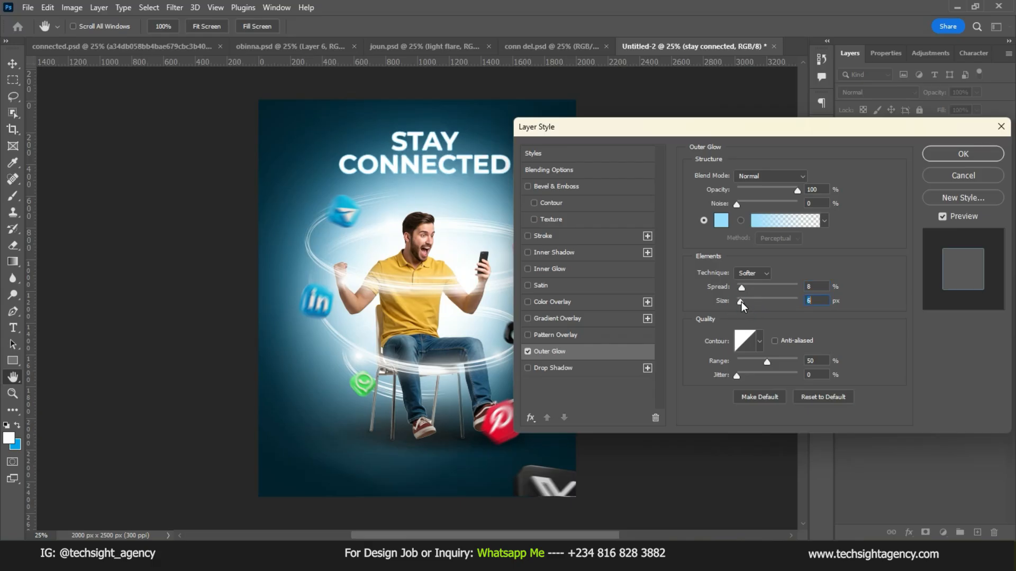
{"action": "key", "text": "Return"}
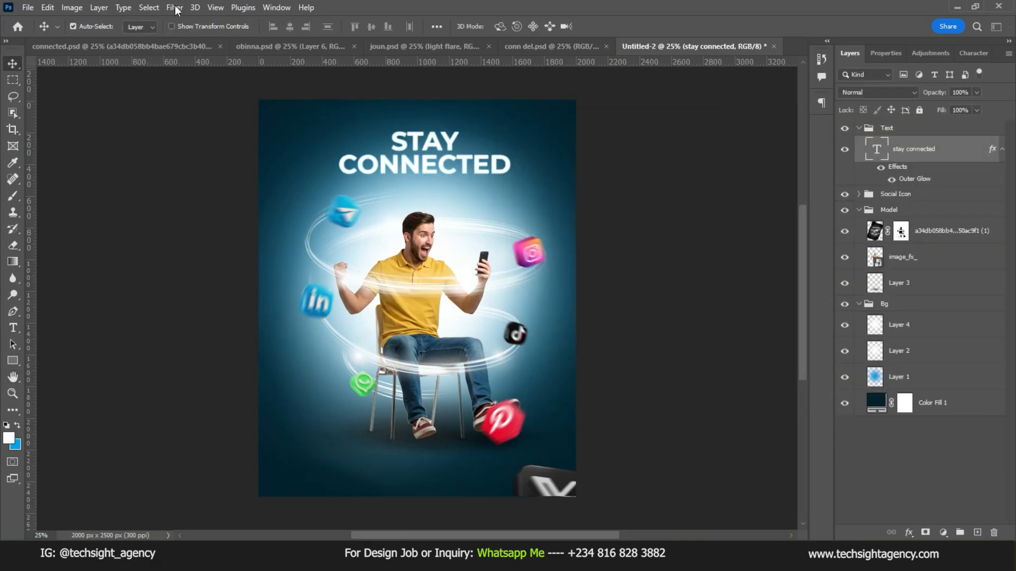
Step: Try the last-used Motion Blur on the "stay connected" layer and undo it
{"action": "left_click", "coordinate": [176, 9]}
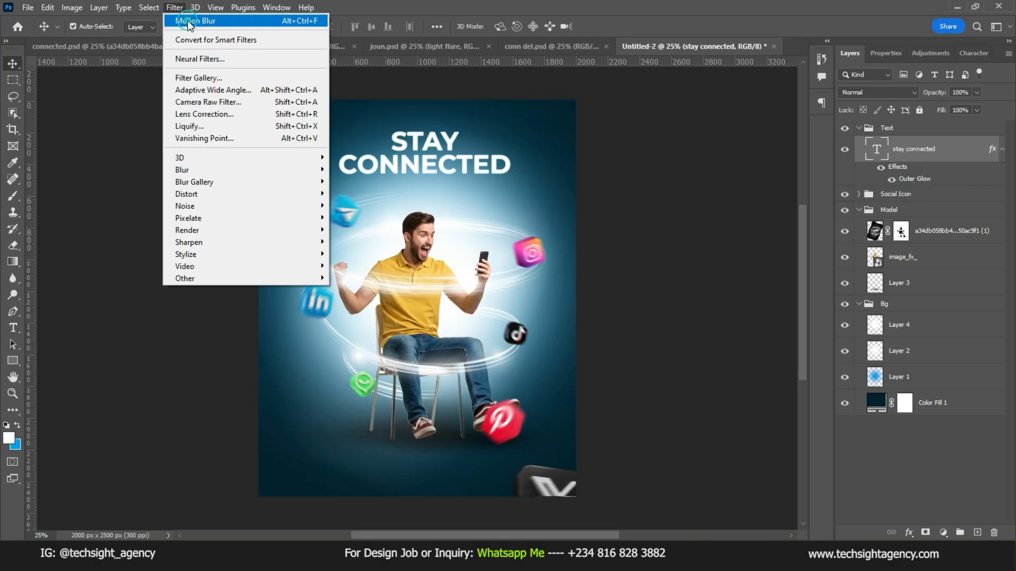
{"action": "left_click", "coordinate": [187, 20]}
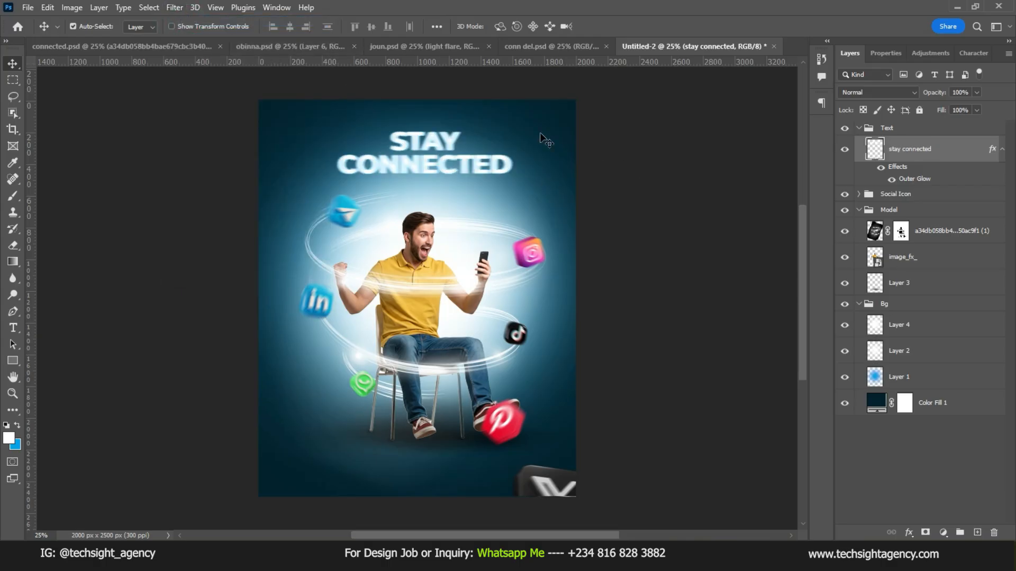
{"action": "key", "text": "ctrl+z"}
Step: Convert the headline layer to a smart object and apply a subtle Motion Blur at angle 0 with a distance below 16 pixels
{"action": "left_click", "coordinate": [175, 7]}
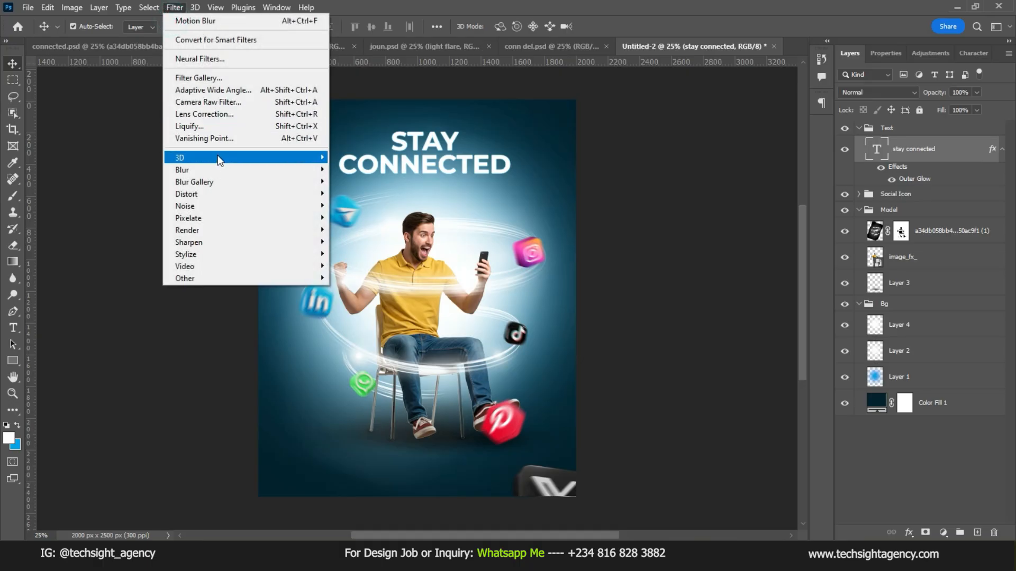
{"action": "mouse_move", "coordinate": [224, 169]}
{"action": "left_click", "coordinate": [360, 242]}
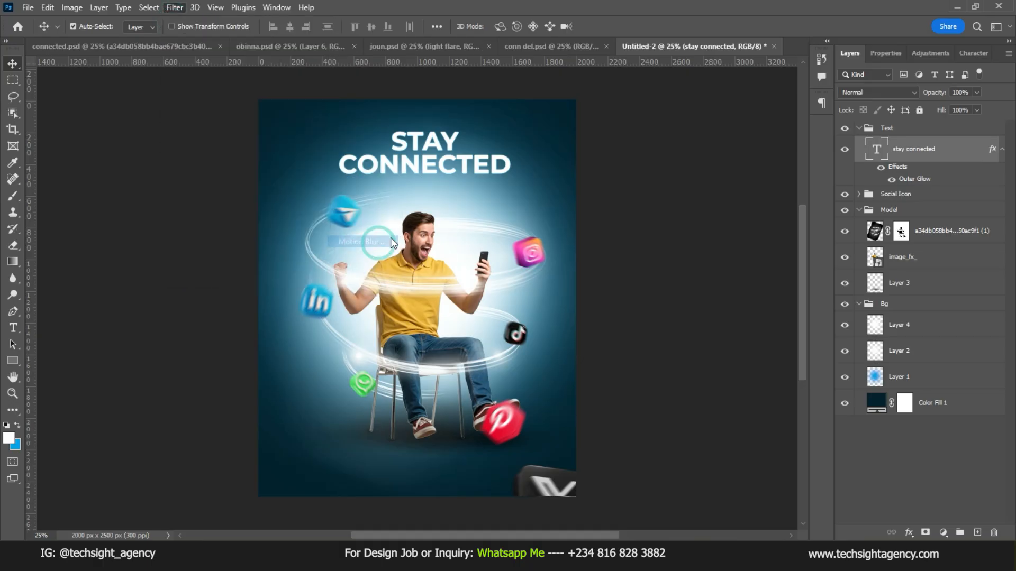
{"action": "left_click", "coordinate": [527, 212]}
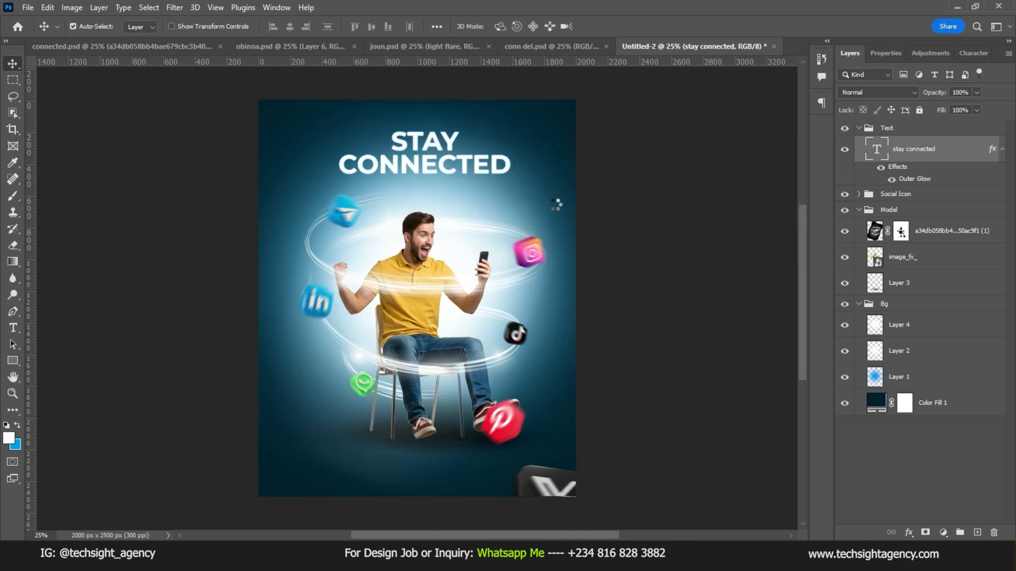
{"action": "left_click_drag", "start_coordinate": [520, 84], "coordinate": [738, 103]}
{"action": "left_click_drag", "start_coordinate": [653, 335], "coordinate": [639, 335]}
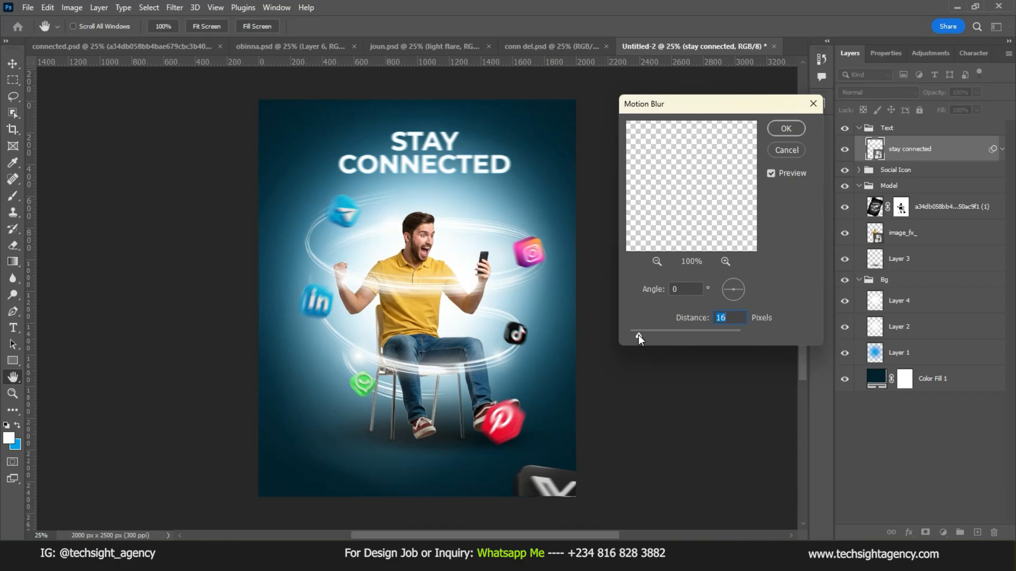
{"action": "left_click_drag", "start_coordinate": [637, 336], "coordinate": [634, 336]}
{"action": "key", "text": "shift+Tab"}
{"action": "key", "text": "Return"}
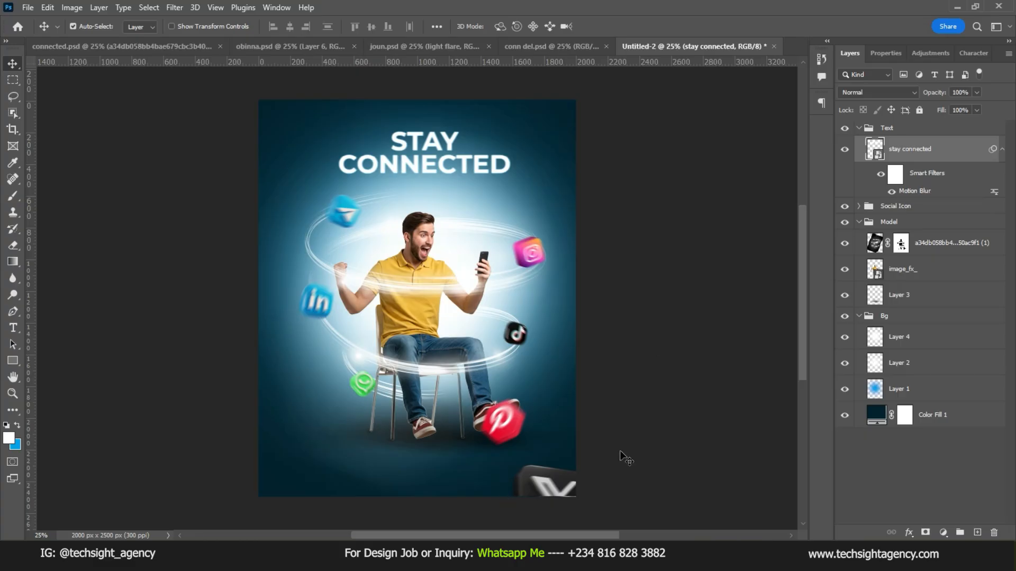
Step: Collapse the Text, Model and Bg groups and select the Text group
{"action": "left_click", "coordinate": [858, 128]}
{"action": "left_click", "coordinate": [858, 160]}
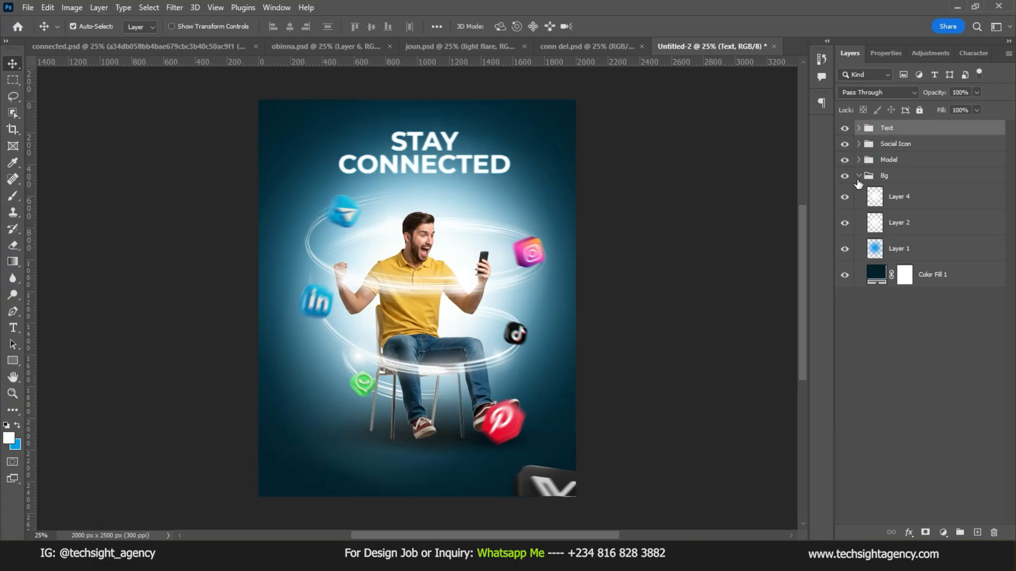
{"action": "left_click", "coordinate": [859, 176]}
{"action": "left_click", "coordinate": [930, 127]}
Step: Centre the "STAY CONNECTED" headline horizontally on the canvas
{"action": "key", "text": "ctrl"}
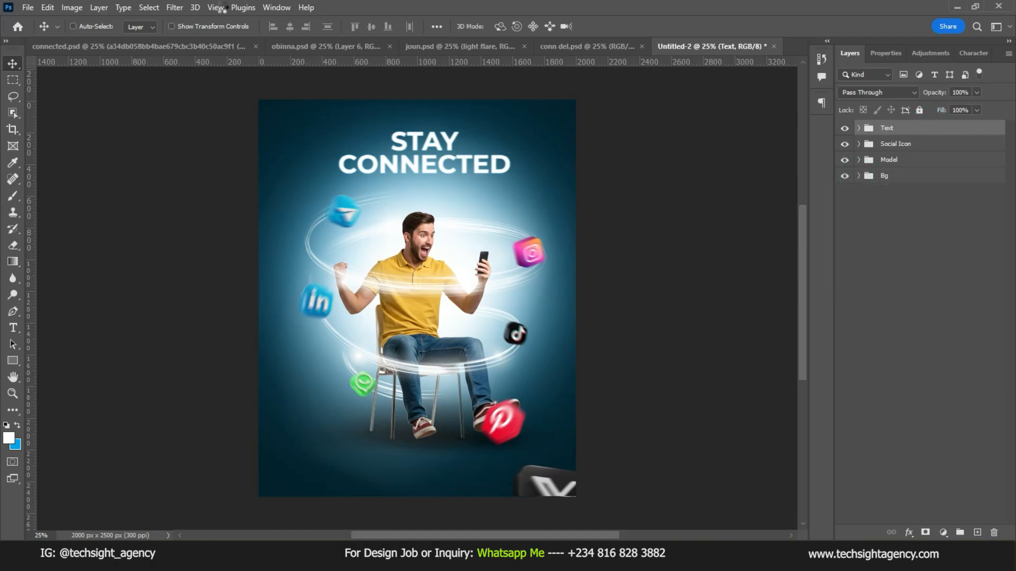
{"action": "left_click", "coordinate": [433, 157]}
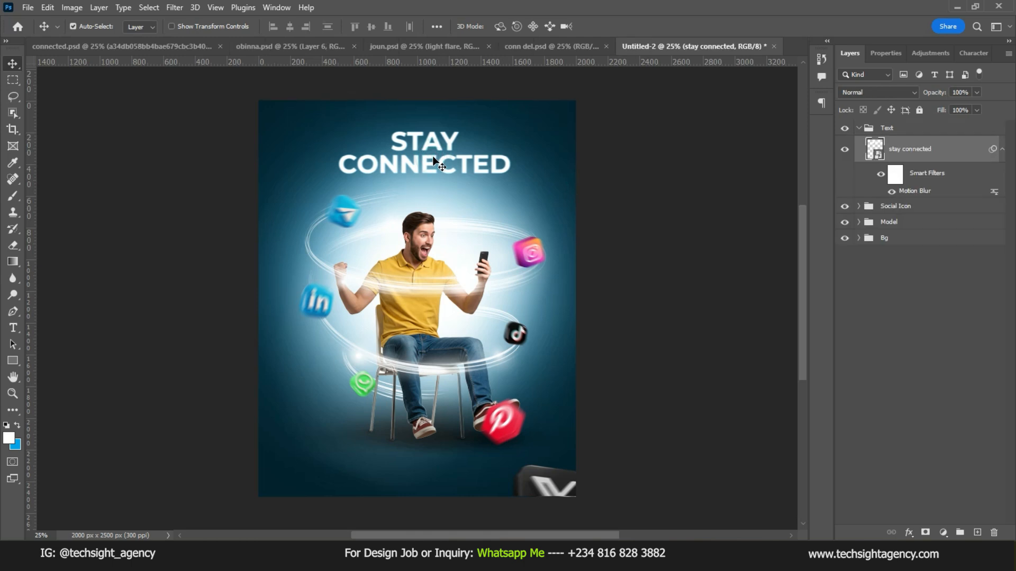
{"action": "left_click", "coordinate": [436, 26]}
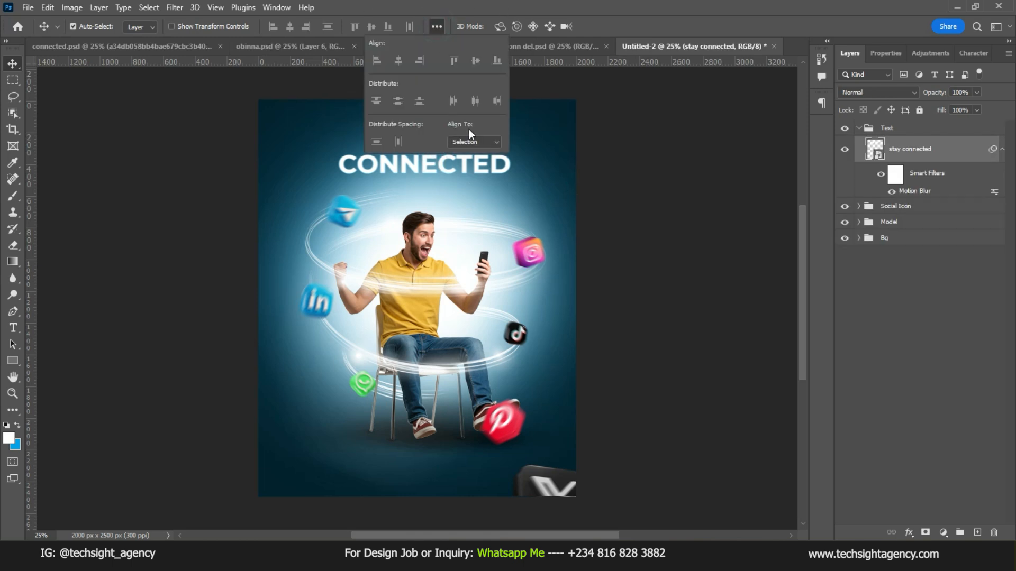
{"action": "left_click", "coordinate": [462, 161]}
{"action": "left_click", "coordinate": [399, 60]}
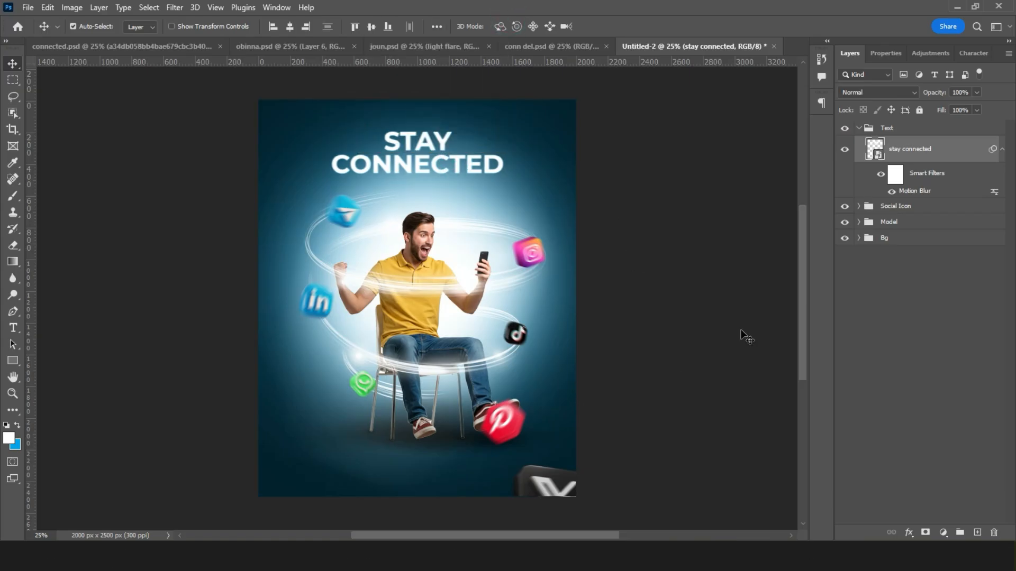
Step: Nudge the Social Icon and Model groups together about 50 px to the left
{"action": "left_click", "coordinate": [900, 206]}
{"action": "left_click", "coordinate": [904, 230], "text": "shift"}
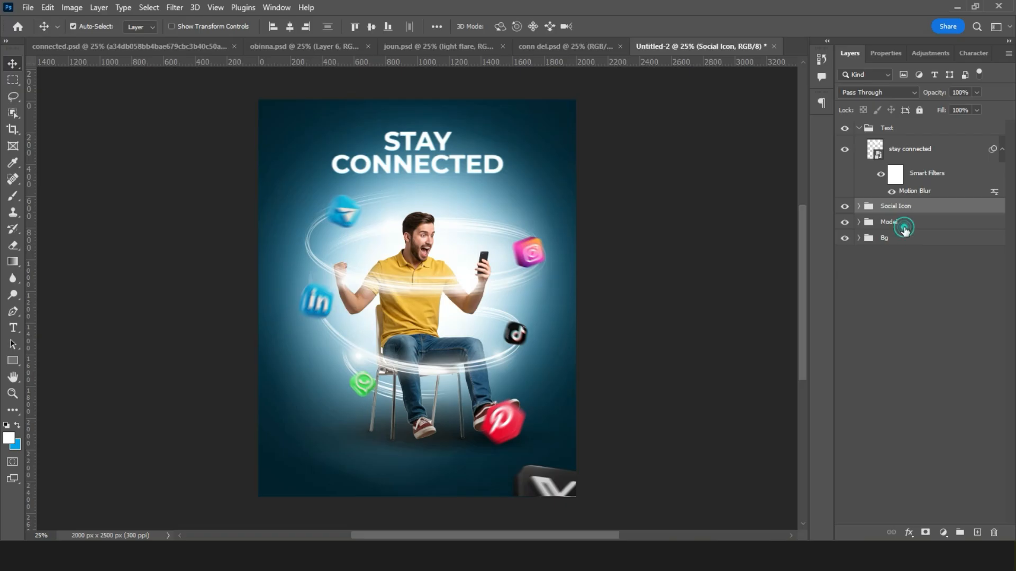
{"action": "key", "text": "shift+Left"}
{"action": "key", "text": "shift+Left"}
{"action": "key", "text": "shift+Left"}
{"action": "key", "text": "shift+Left"}
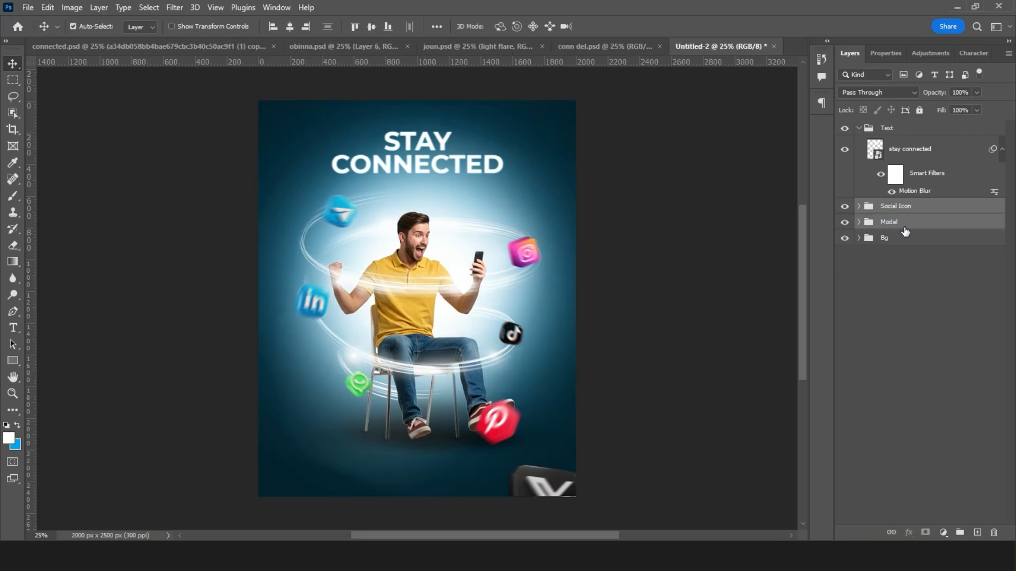
{"action": "key", "text": "shift+Left"}
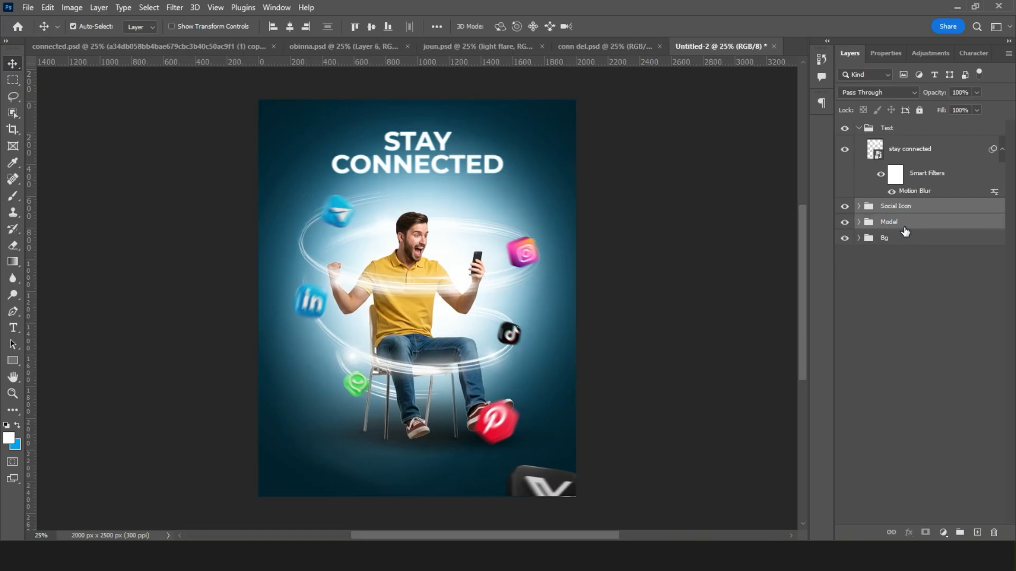
Step: Collapse the Text group and stamp all visible layers into a new merged layer above it
{"action": "left_click", "coordinate": [858, 128]}
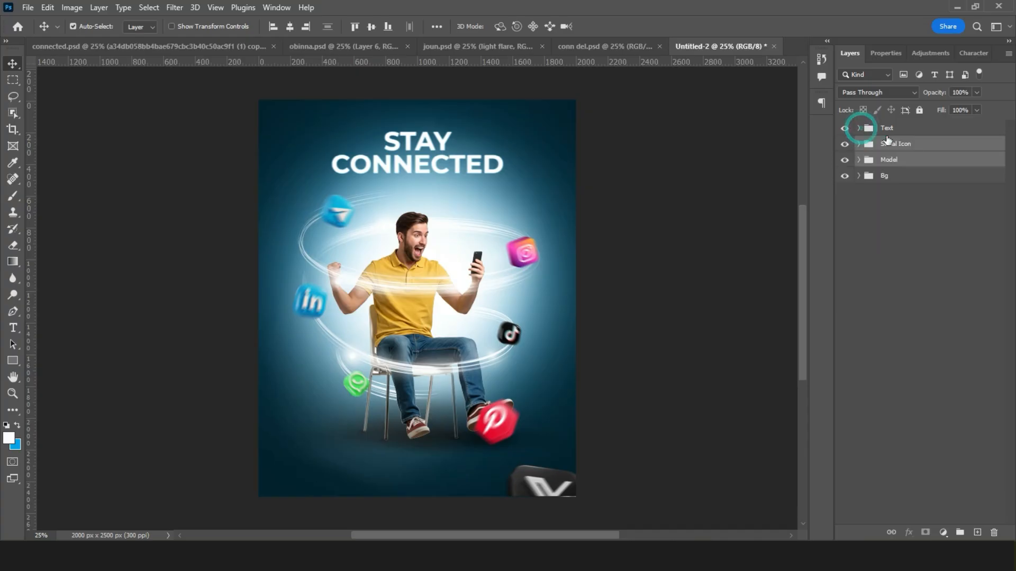
{"action": "left_click", "coordinate": [902, 135]}
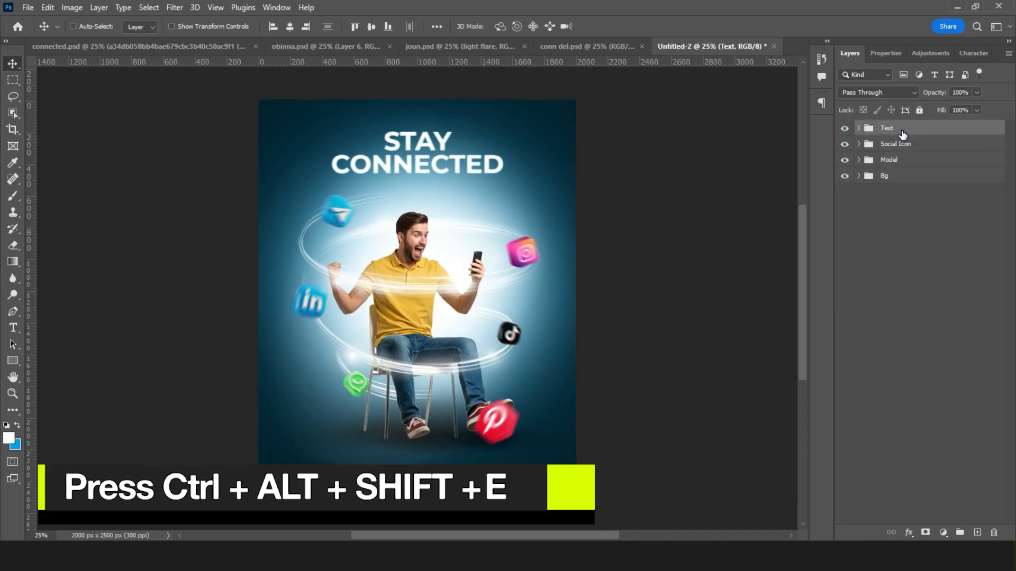
{"action": "key", "text": "ctrl+alt+shift+e"}
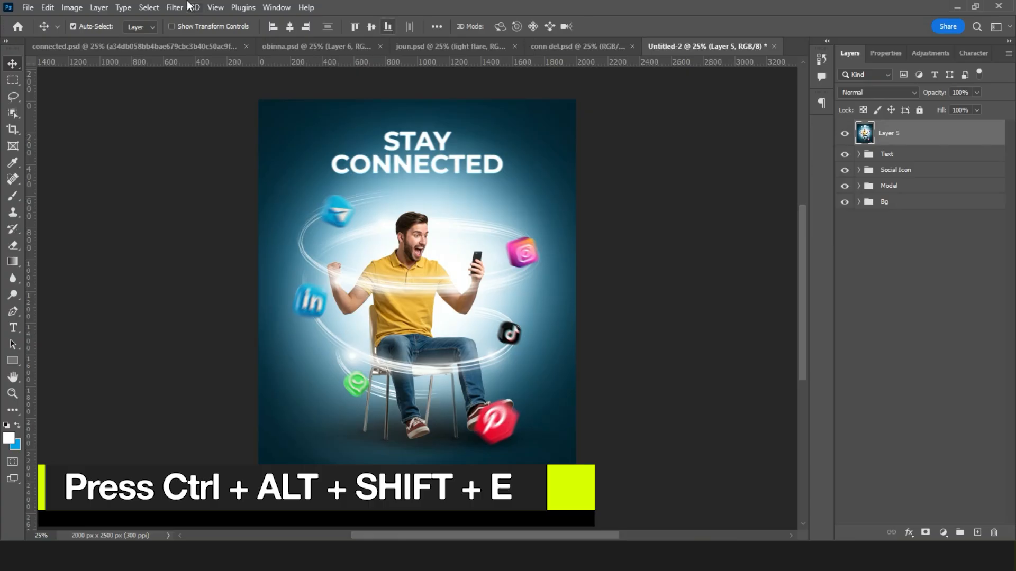
Step: Start the Camera Raw Filter on the merged layer and set Contrast +20, Shadows -8, Whites +9, Texture +16 and Clarity +10
{"action": "left_click", "coordinate": [174, 7]}
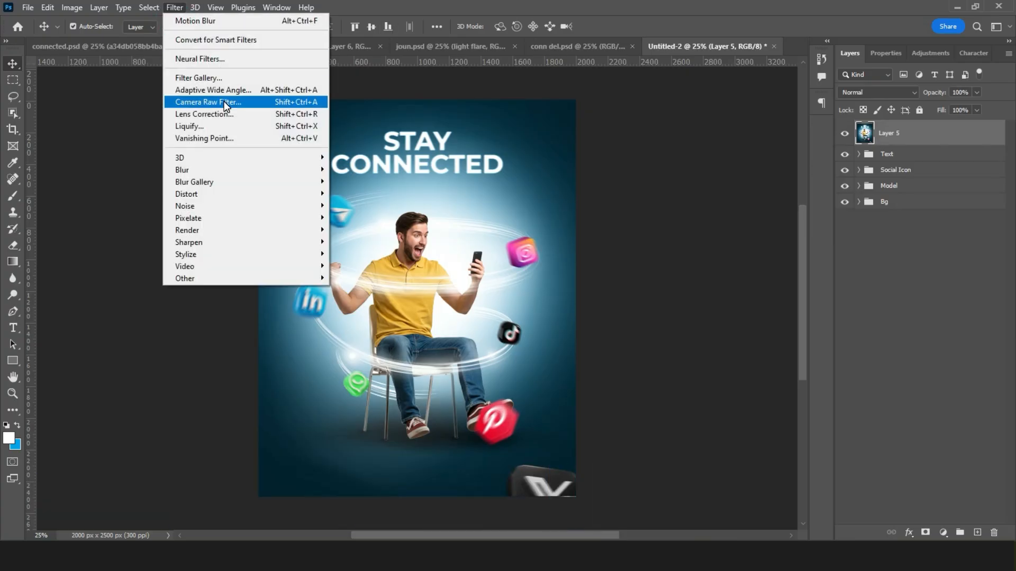
{"action": "left_click", "coordinate": [224, 101]}
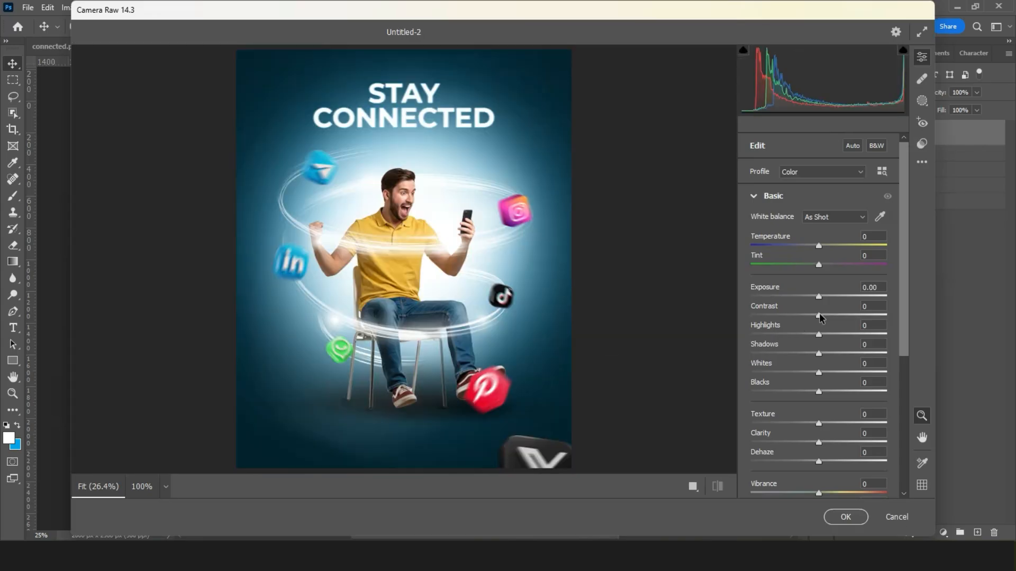
{"action": "left_click_drag", "start_coordinate": [819, 317], "coordinate": [832, 318]}
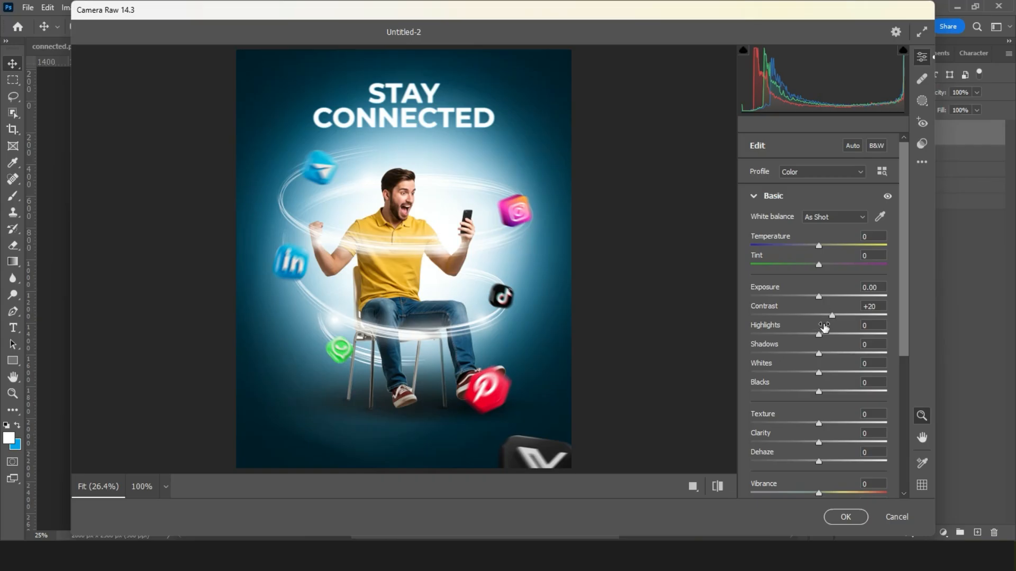
{"action": "left_click_drag", "start_coordinate": [819, 353], "coordinate": [825, 373]}
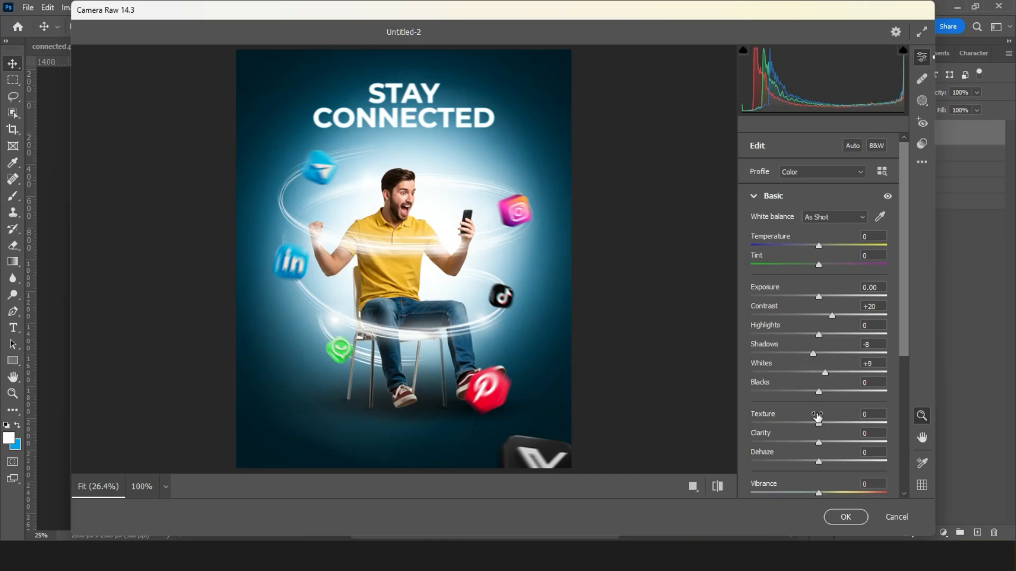
{"action": "left_click_drag", "start_coordinate": [820, 424], "coordinate": [828, 423]}
{"action": "left_click_drag", "start_coordinate": [819, 442], "coordinate": [826, 443]}
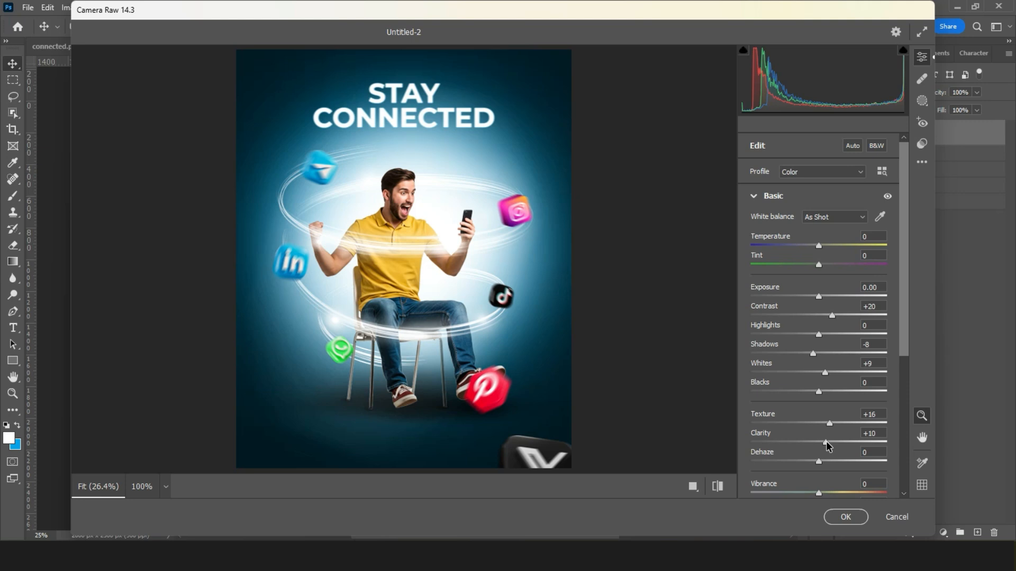
Step: Set Vibrance to +10 and Saturation to +3 in the Camera Raw basic adjustments
{"action": "left_click", "coordinate": [904, 342]}
{"action": "left_click_drag", "start_coordinate": [904, 342], "coordinate": [912, 409]}
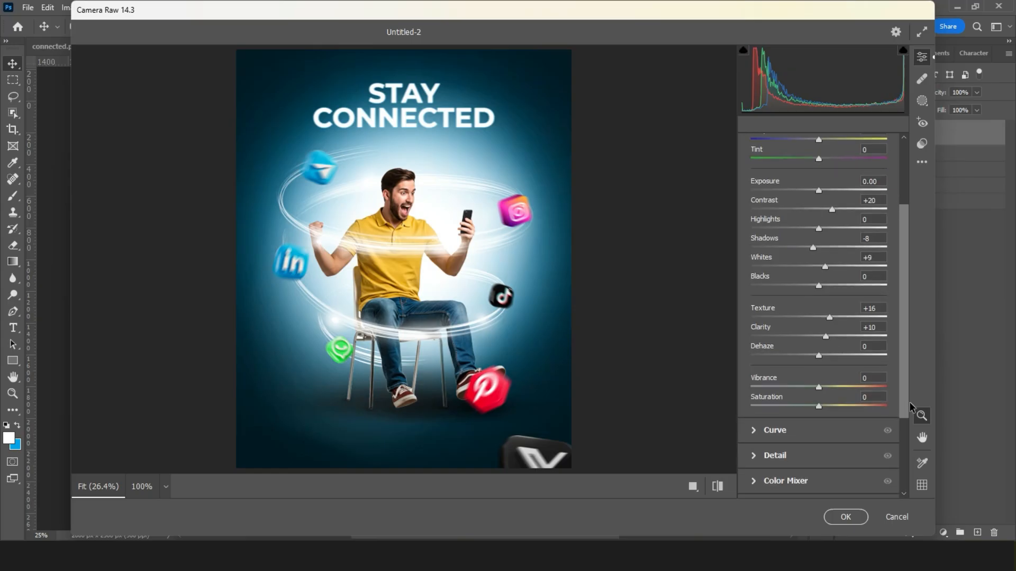
{"action": "left_click_drag", "start_coordinate": [818, 387], "coordinate": [825, 390]}
{"action": "left_click_drag", "start_coordinate": [822, 410], "coordinate": [825, 411]}
Step: Shift the Color Mixer hues to Reds -9, Oranges +10, Yellows -17 and Blues -8
{"action": "scroll", "coordinate": [907, 442], "scroll_direction": "down", "scroll_amount": 3}
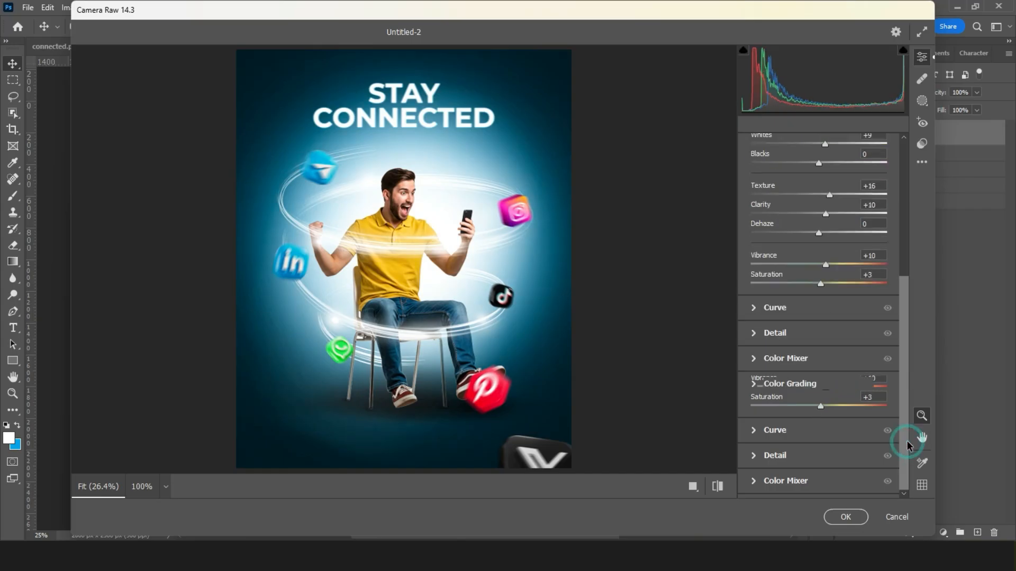
{"action": "left_click", "coordinate": [800, 359]}
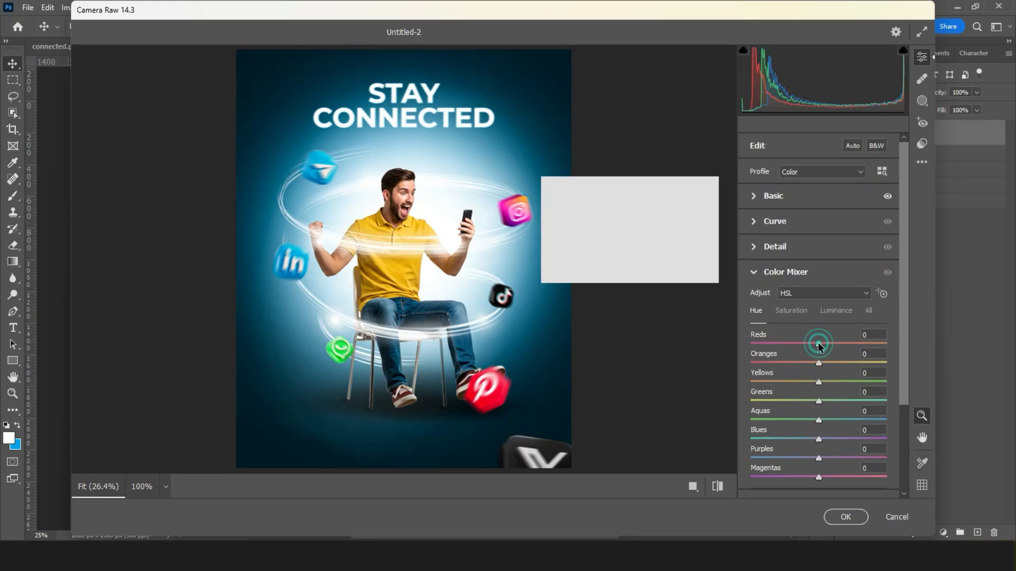
{"action": "left_click", "coordinate": [811, 344]}
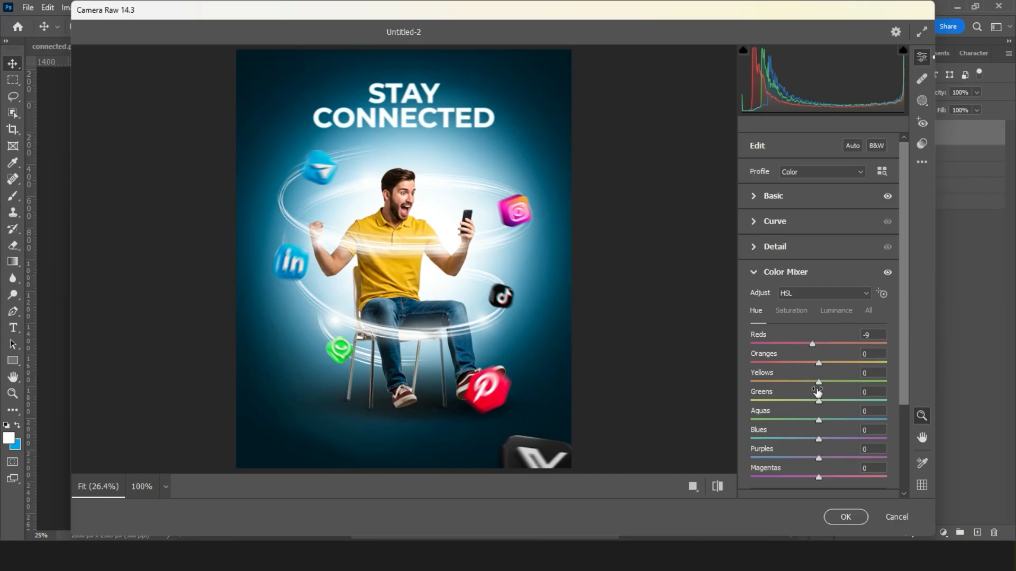
{"action": "mouse_move", "coordinate": [819, 382]}
{"action": "left_mouse_down"}
{"action": "mouse_move", "coordinate": [802, 386]}
{"action": "mouse_move", "coordinate": [826, 364]}
{"action": "left_mouse_up"}
{"action": "left_click_drag", "start_coordinate": [819, 439], "coordinate": [813, 439]}
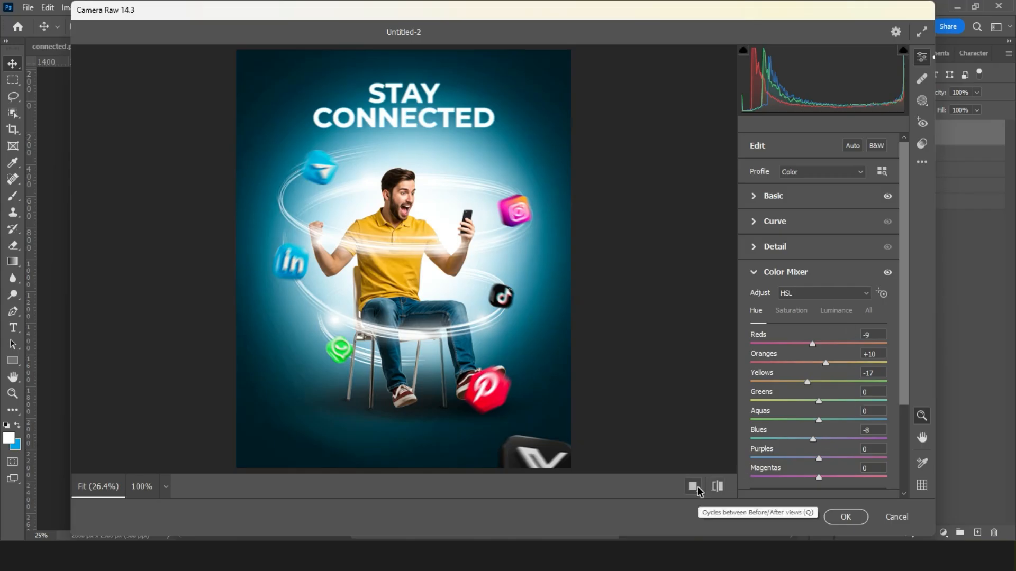
Step: Compare the image with its default settings, restore the adjustments and apply the Camera Raw filter
{"action": "left_click", "coordinate": [715, 485]}
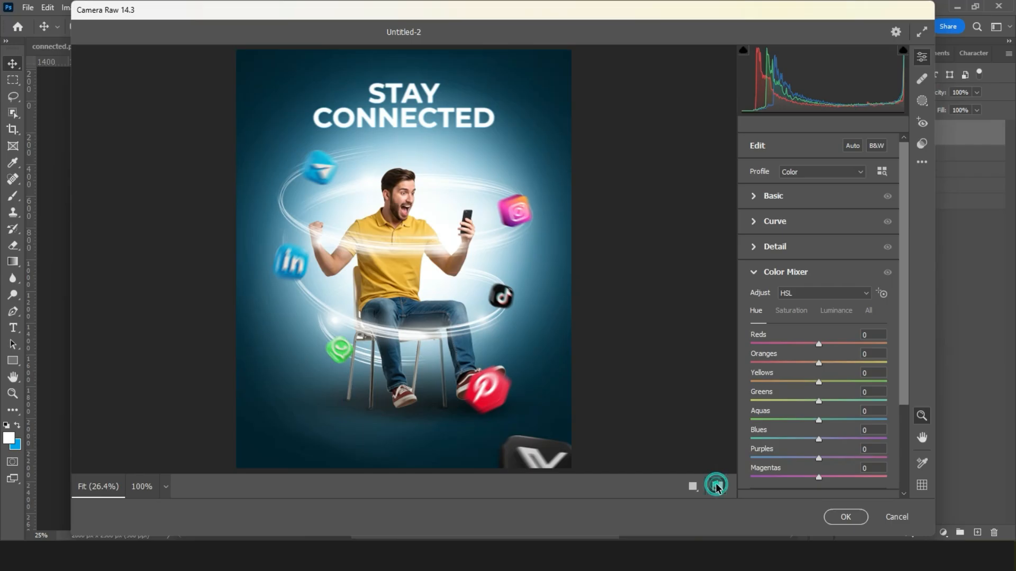
{"action": "left_click", "coordinate": [716, 485]}
{"action": "left_click", "coordinate": [717, 485]}
{"action": "left_click", "coordinate": [717, 486]}
{"action": "key", "text": "Return"}
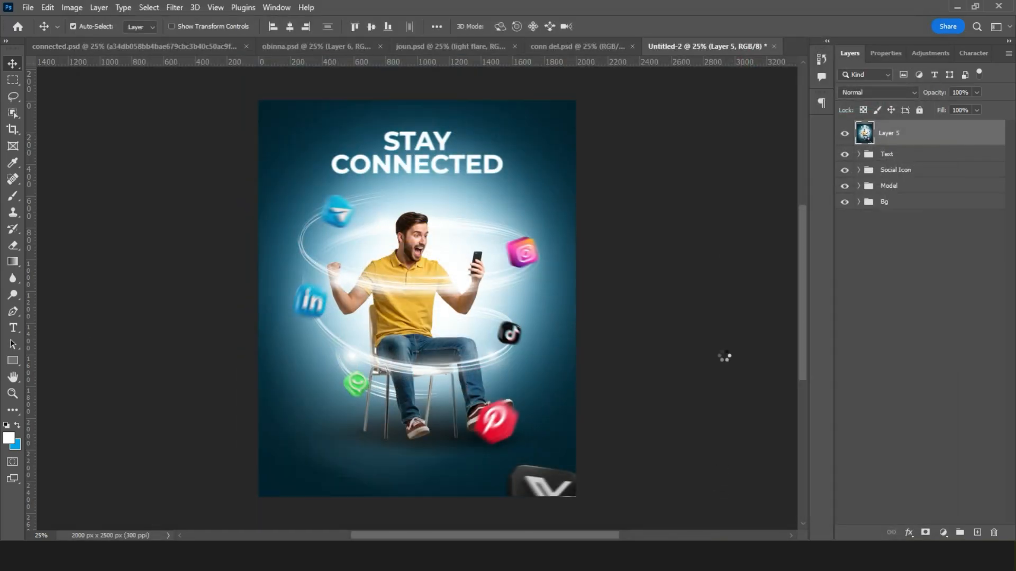
Step: Lower the merged layer's opacity to 85% and toggle its visibility to compare the grading
{"action": "left_click_drag", "start_coordinate": [942, 93], "coordinate": [933, 97]}
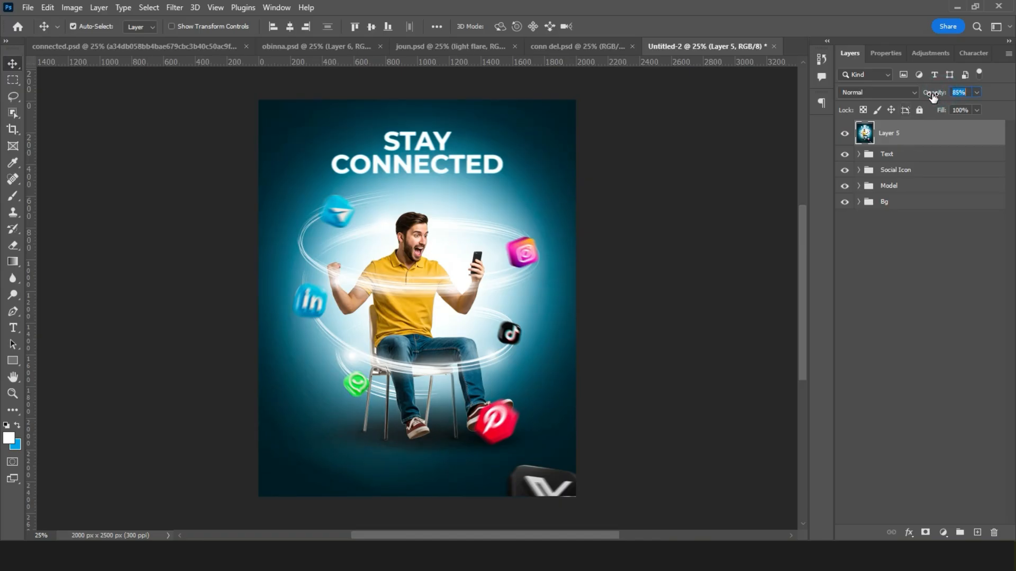
{"action": "left_click", "coordinate": [845, 133]}
{"action": "left_click", "coordinate": [845, 133]}
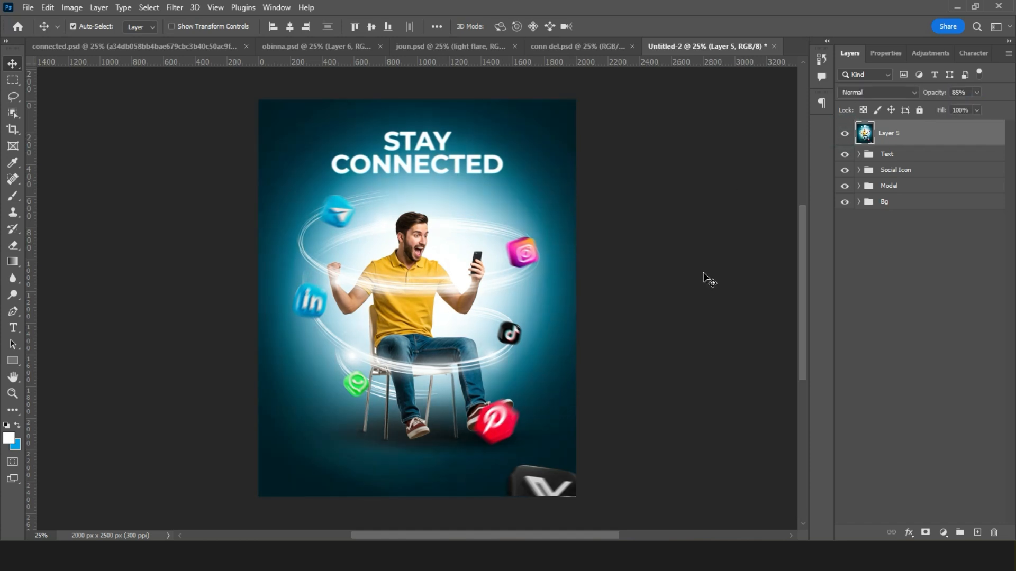